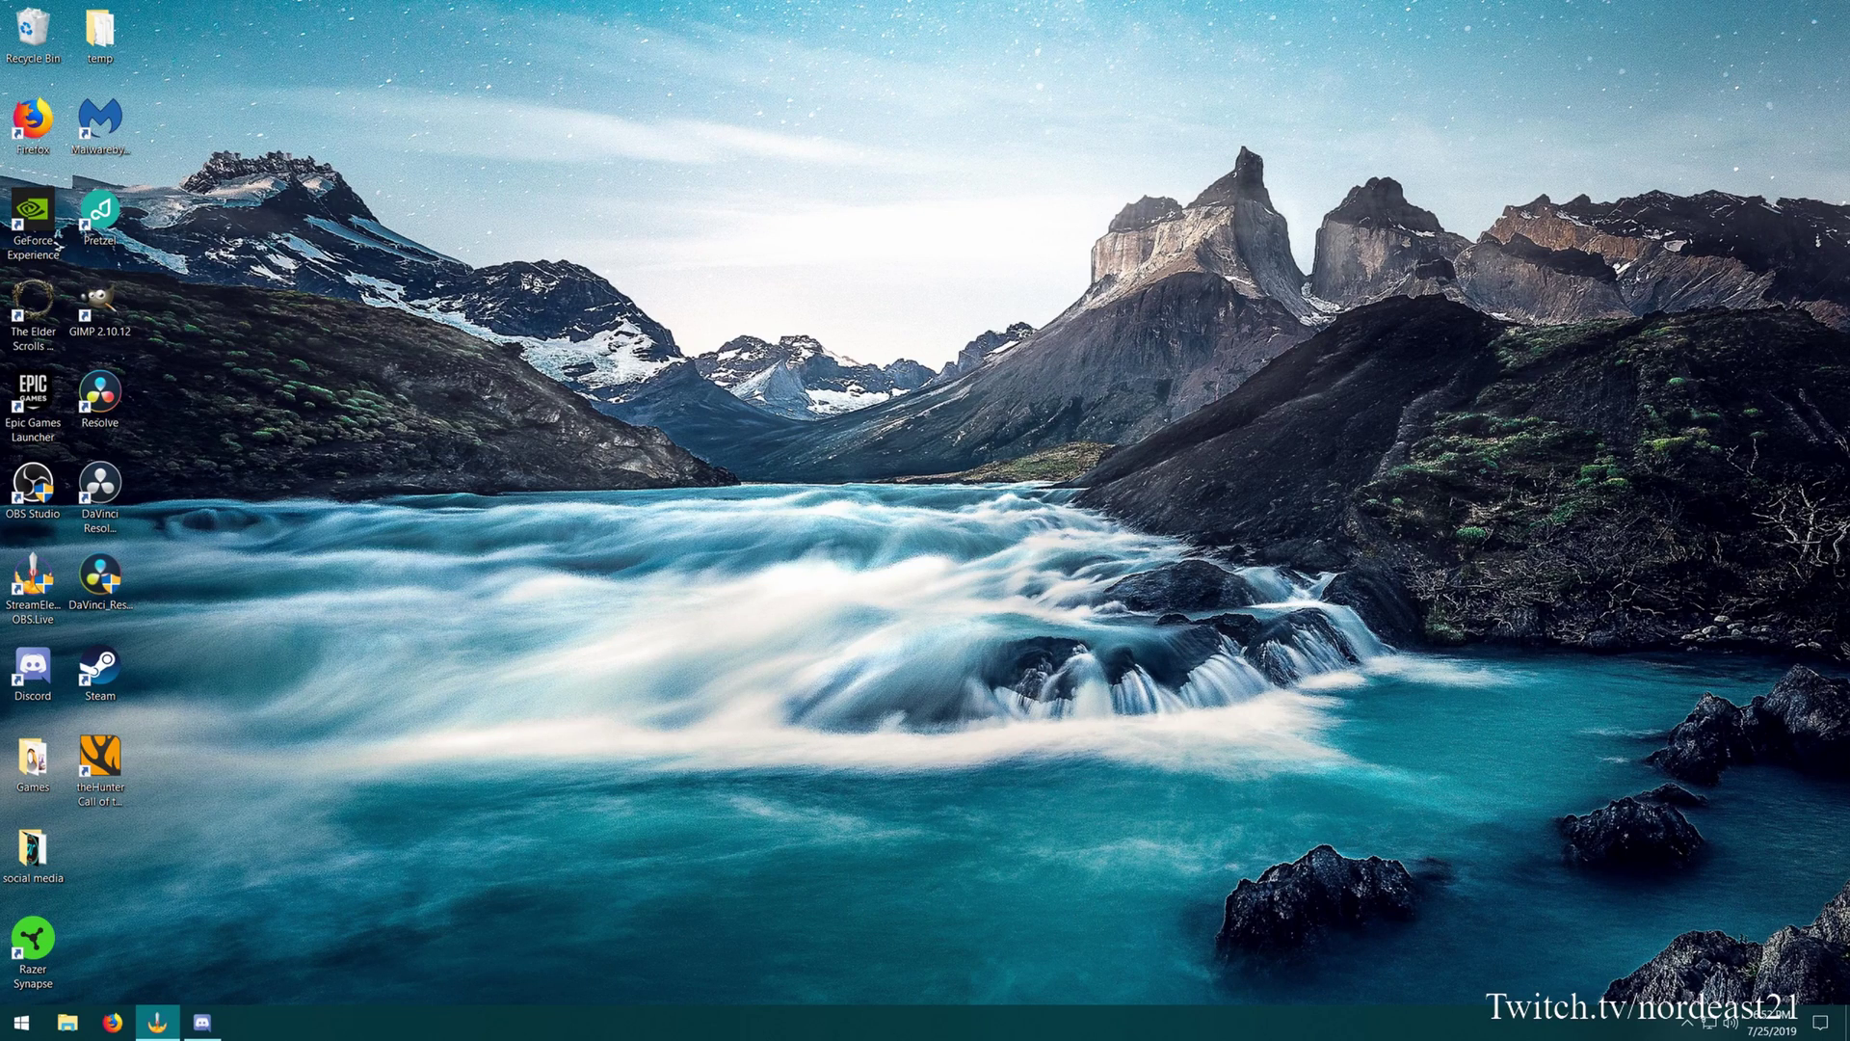
Turn off Steam Cloud sync in theHunter: Call of the Wild's Steam properties, then quit Steam.
double_click(100, 667)
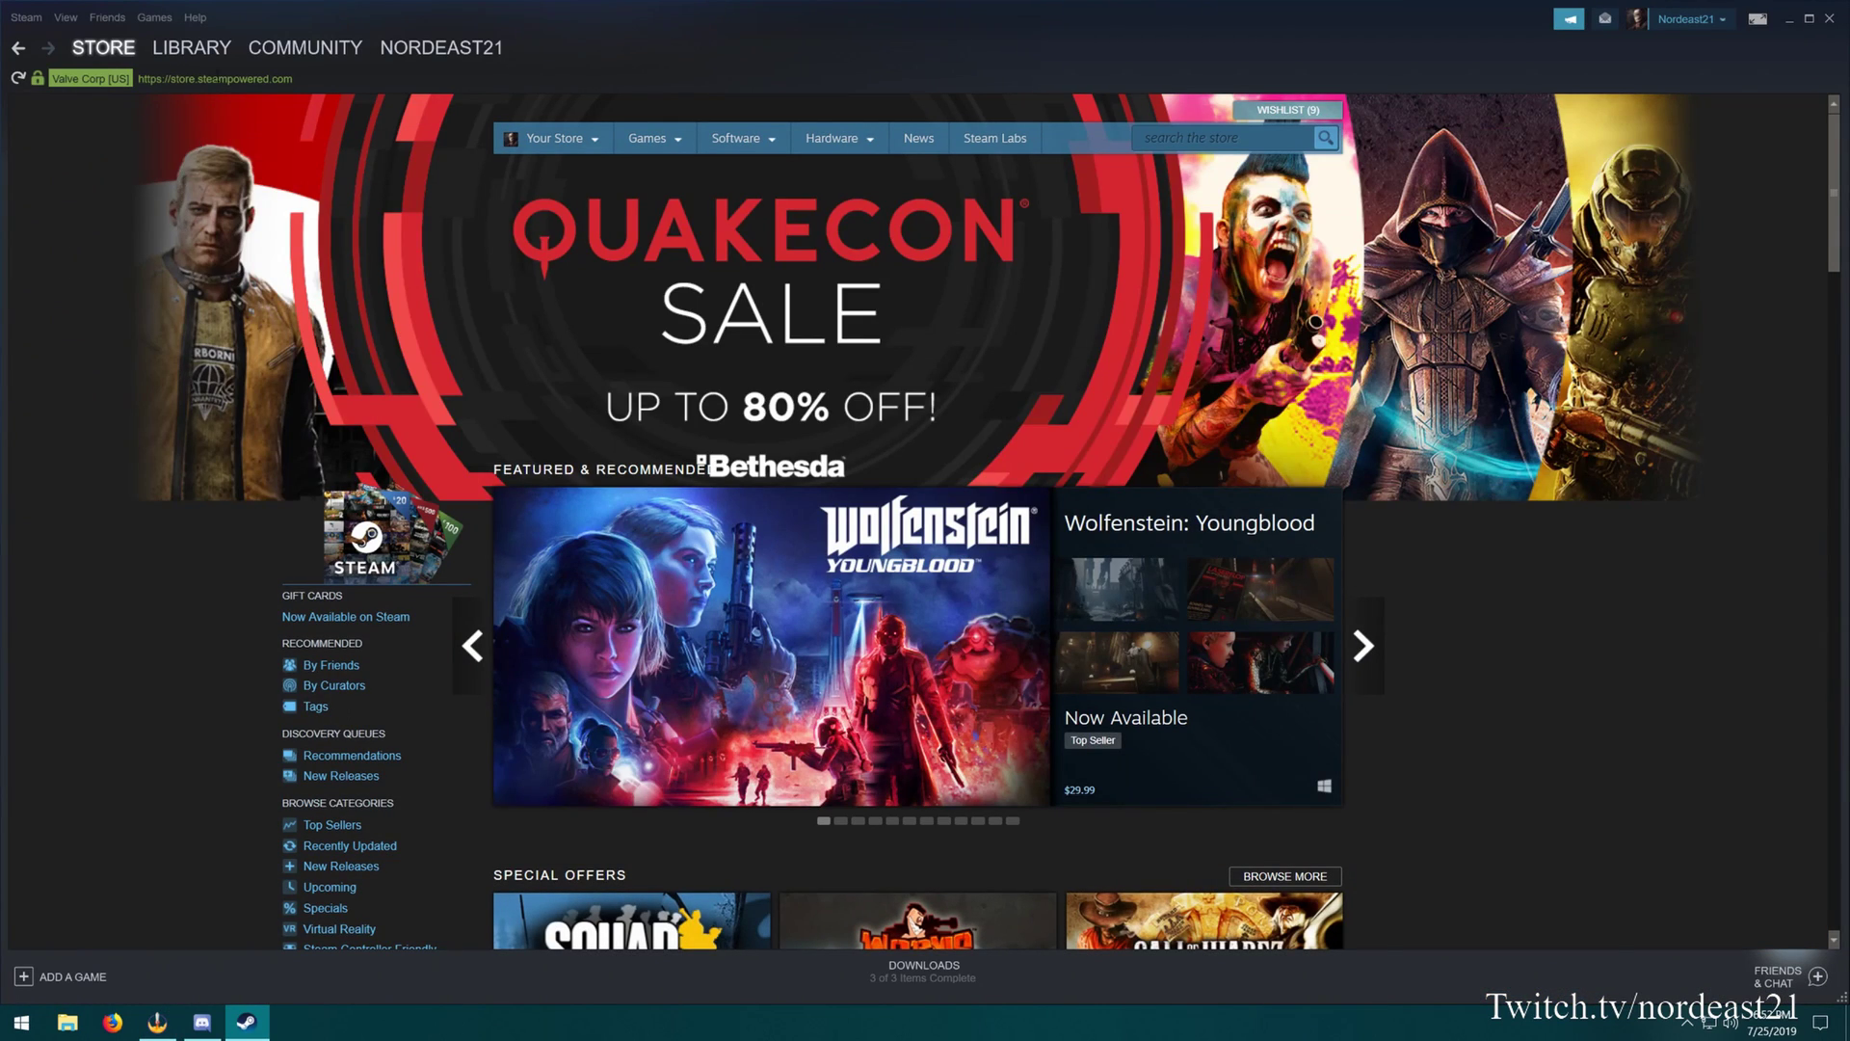
click(217, 51)
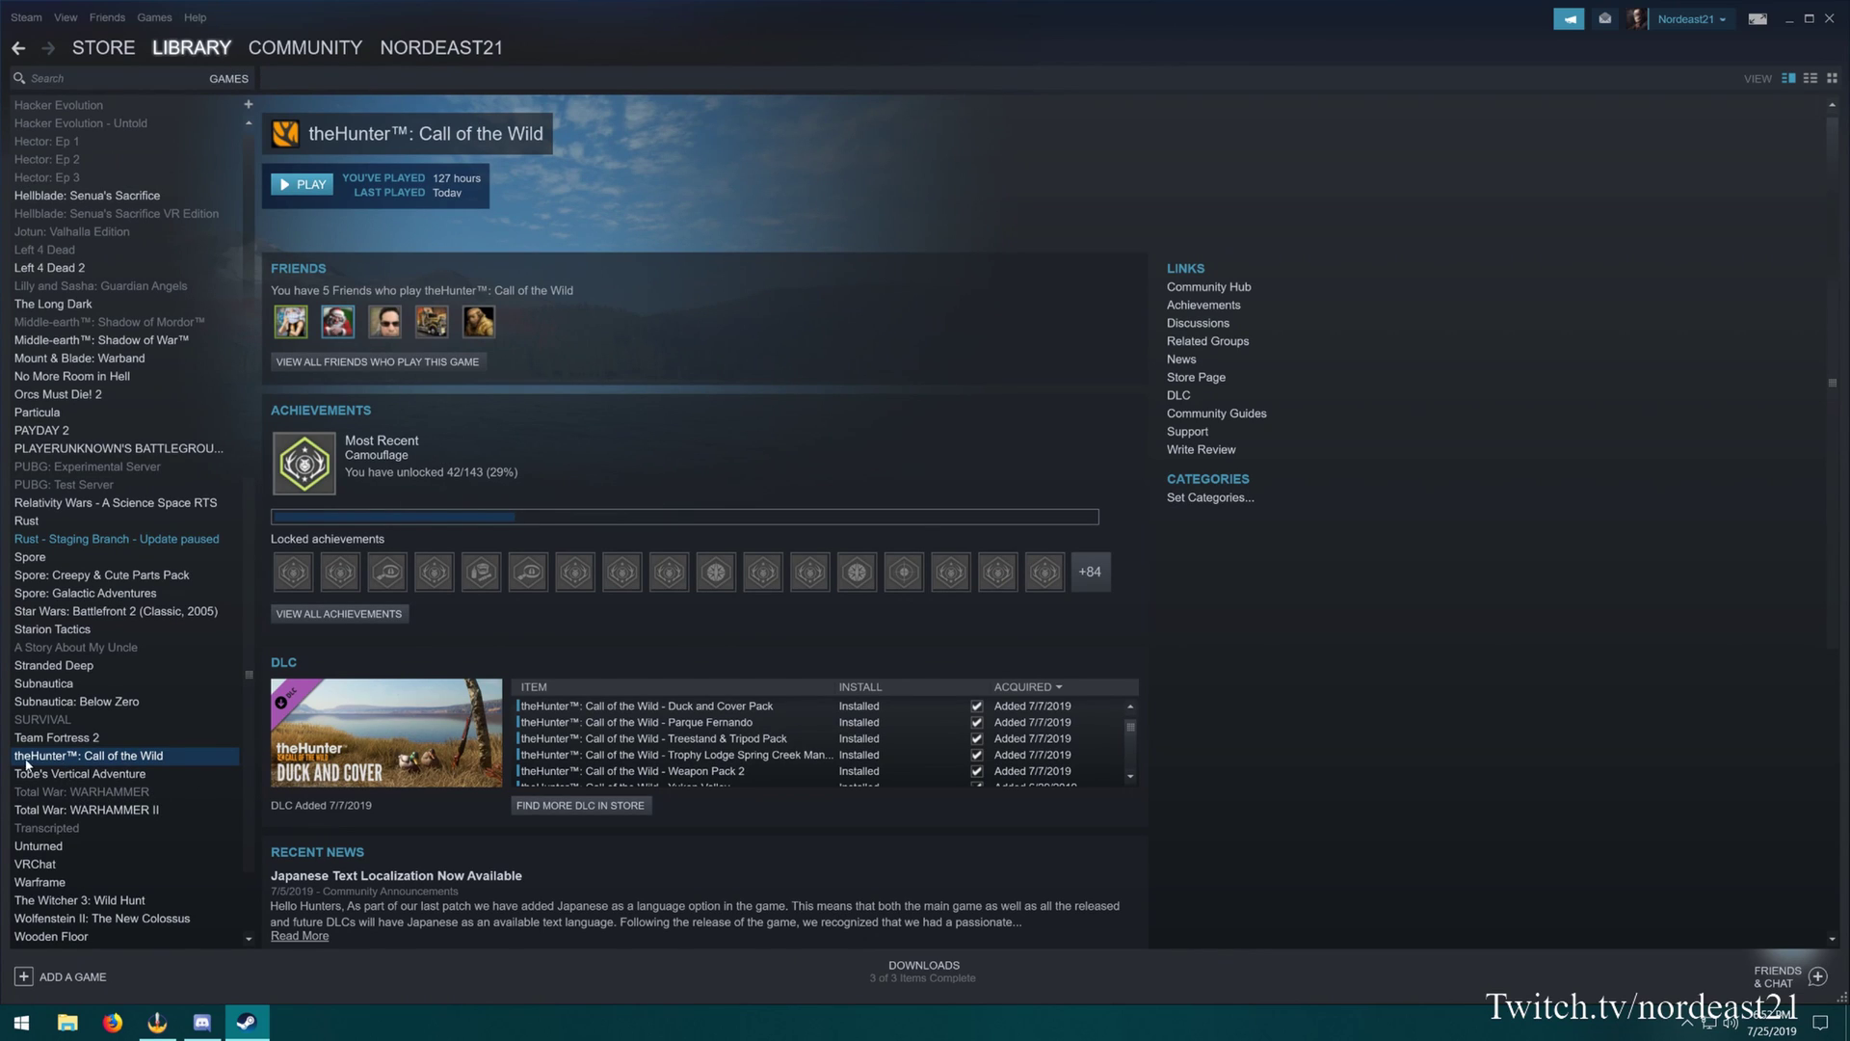
right_click(47, 762)
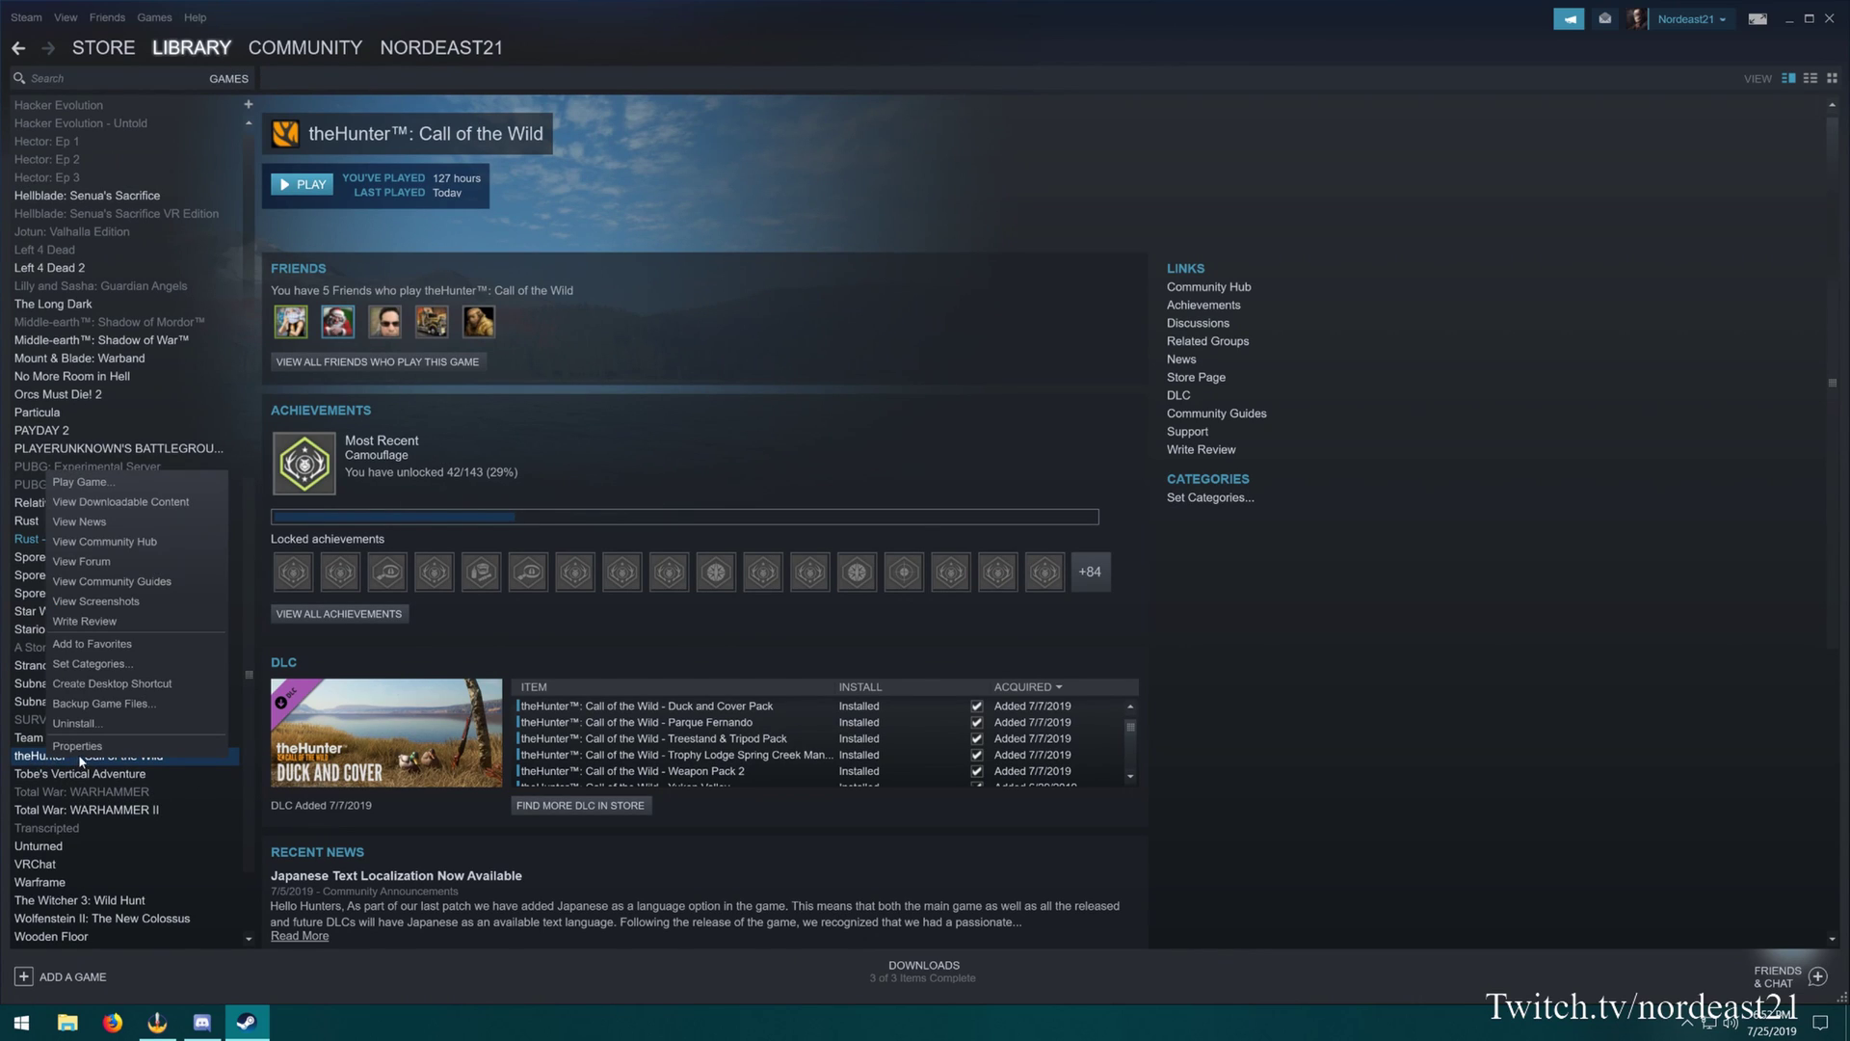
click(79, 746)
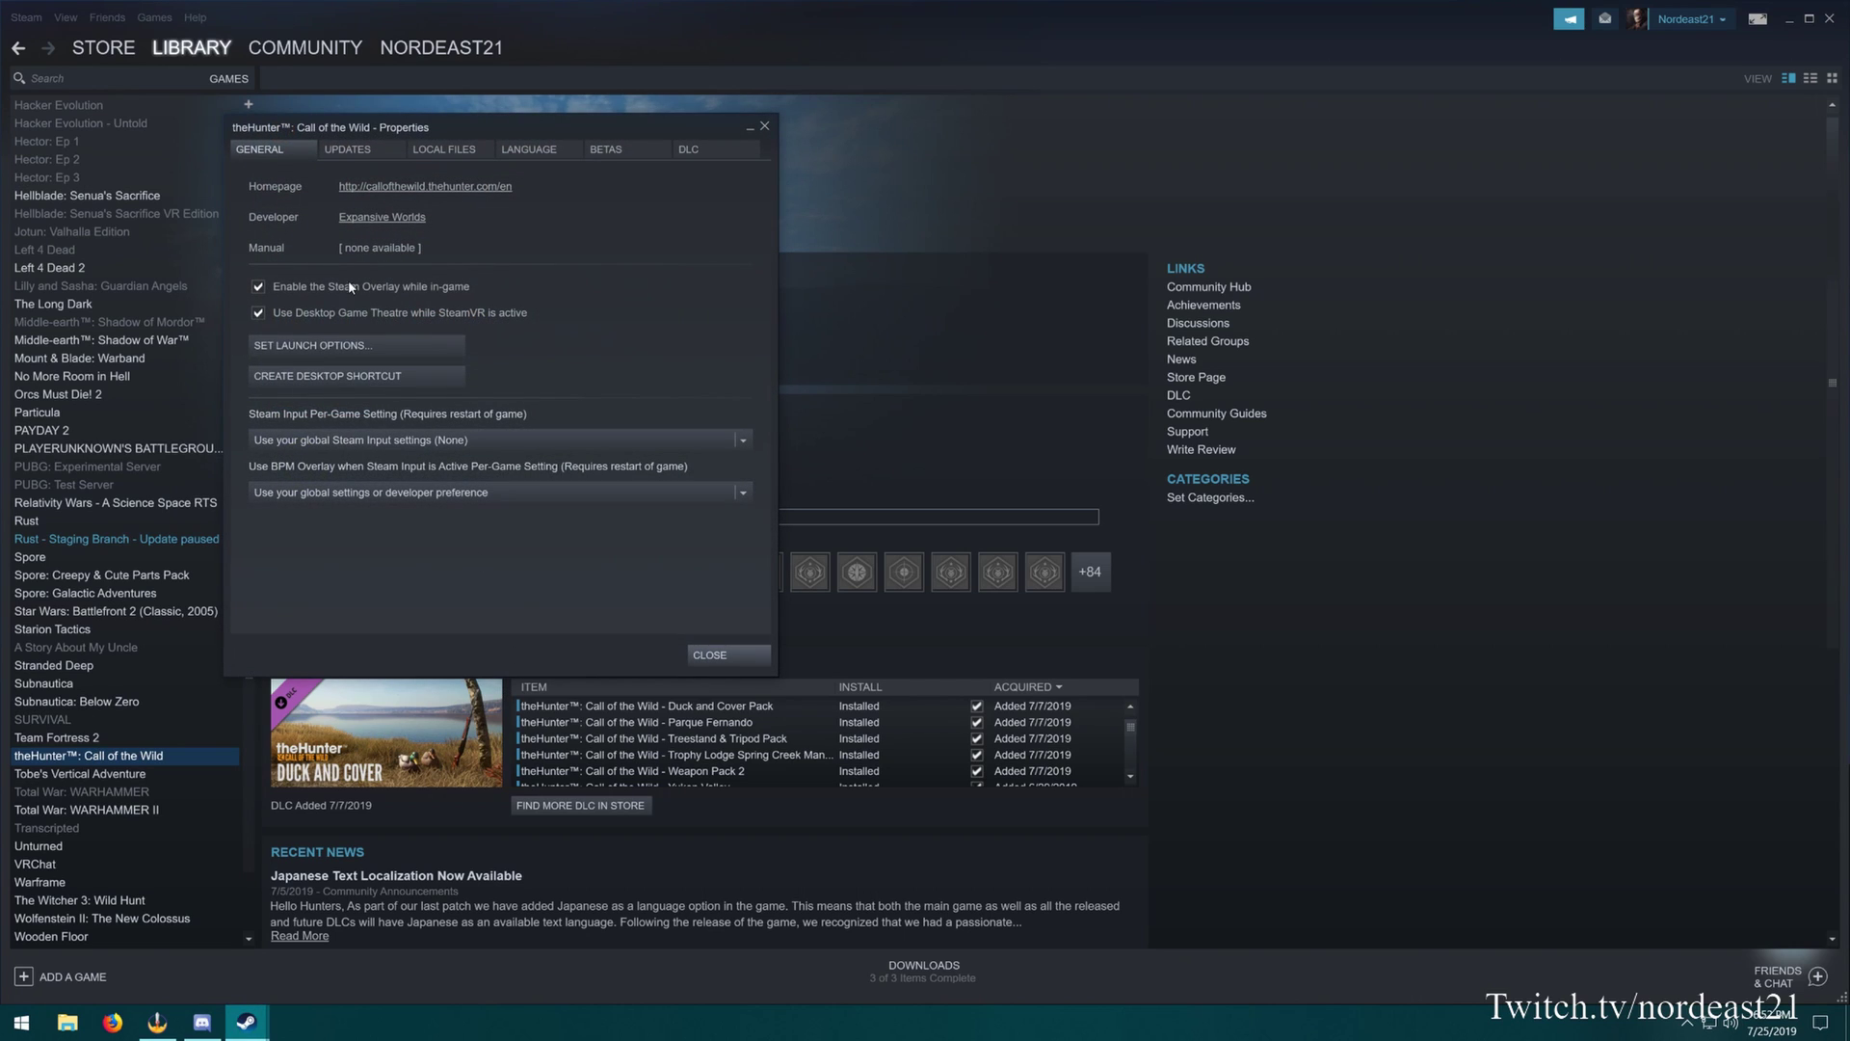
drag(339, 152, 454, 218)
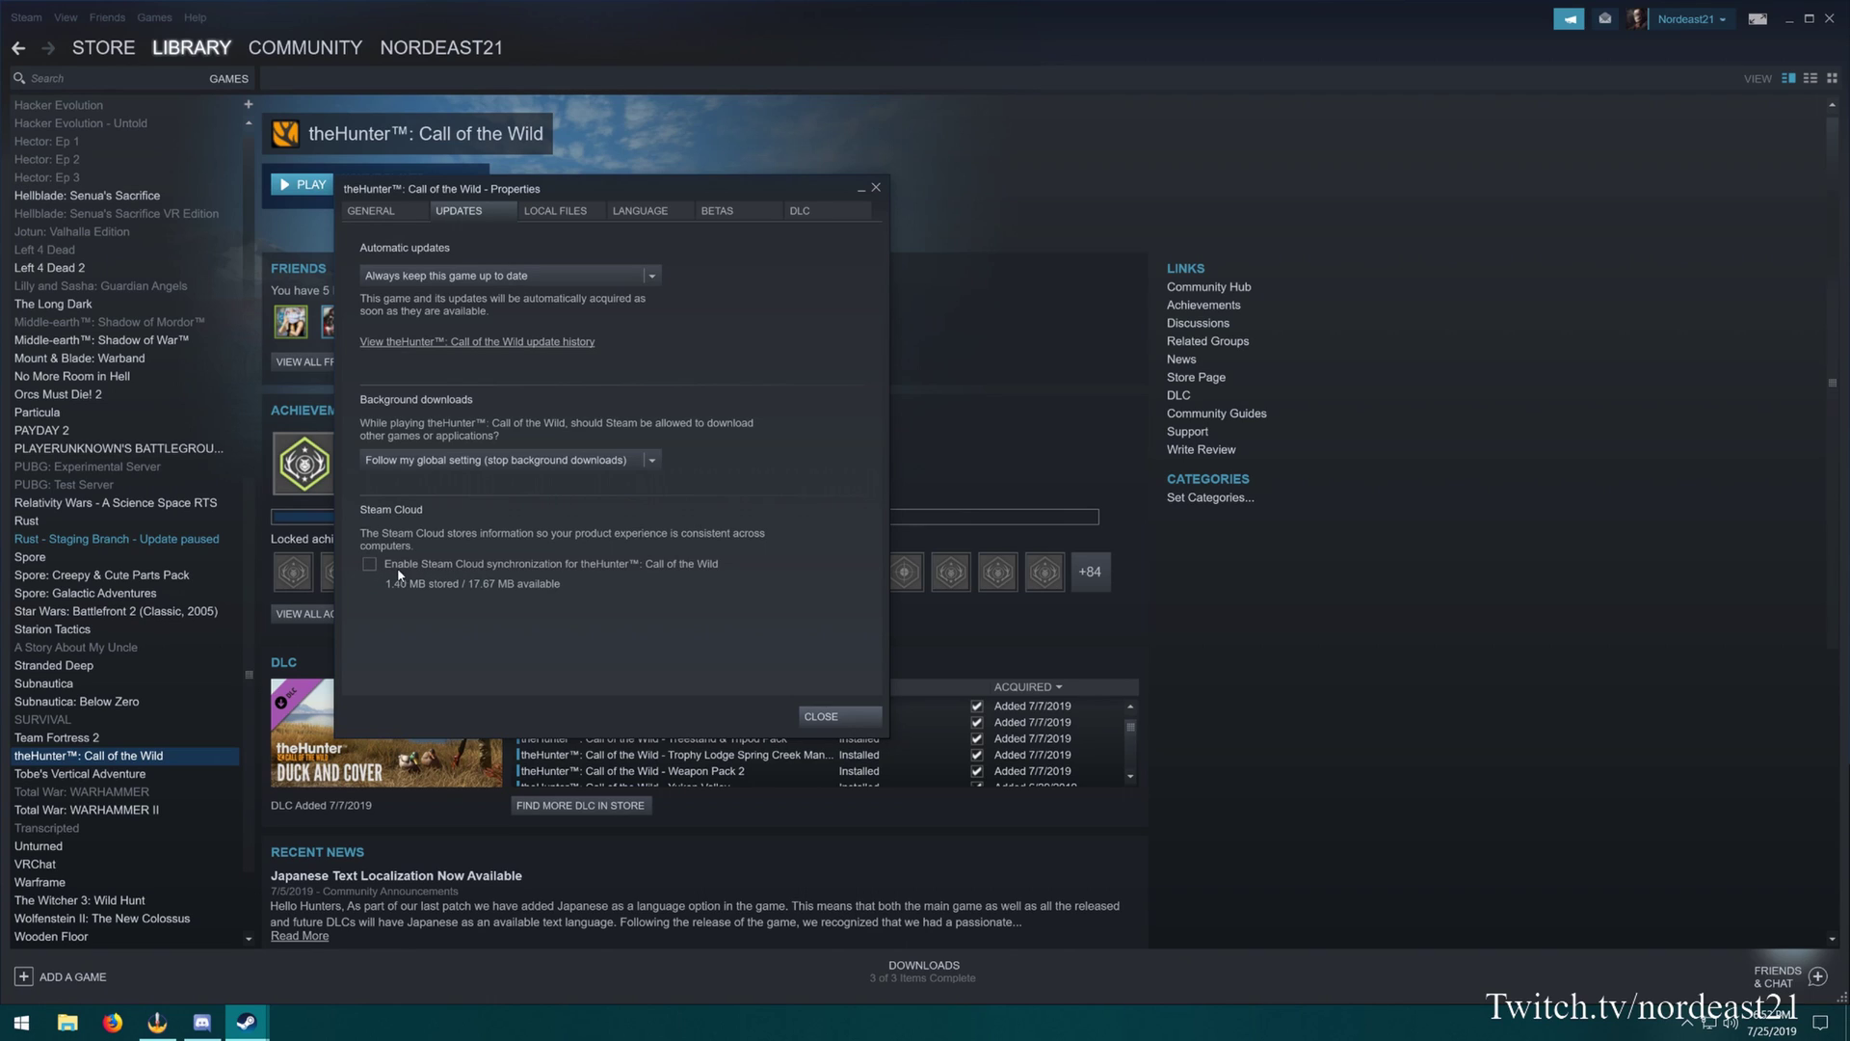
click(369, 567)
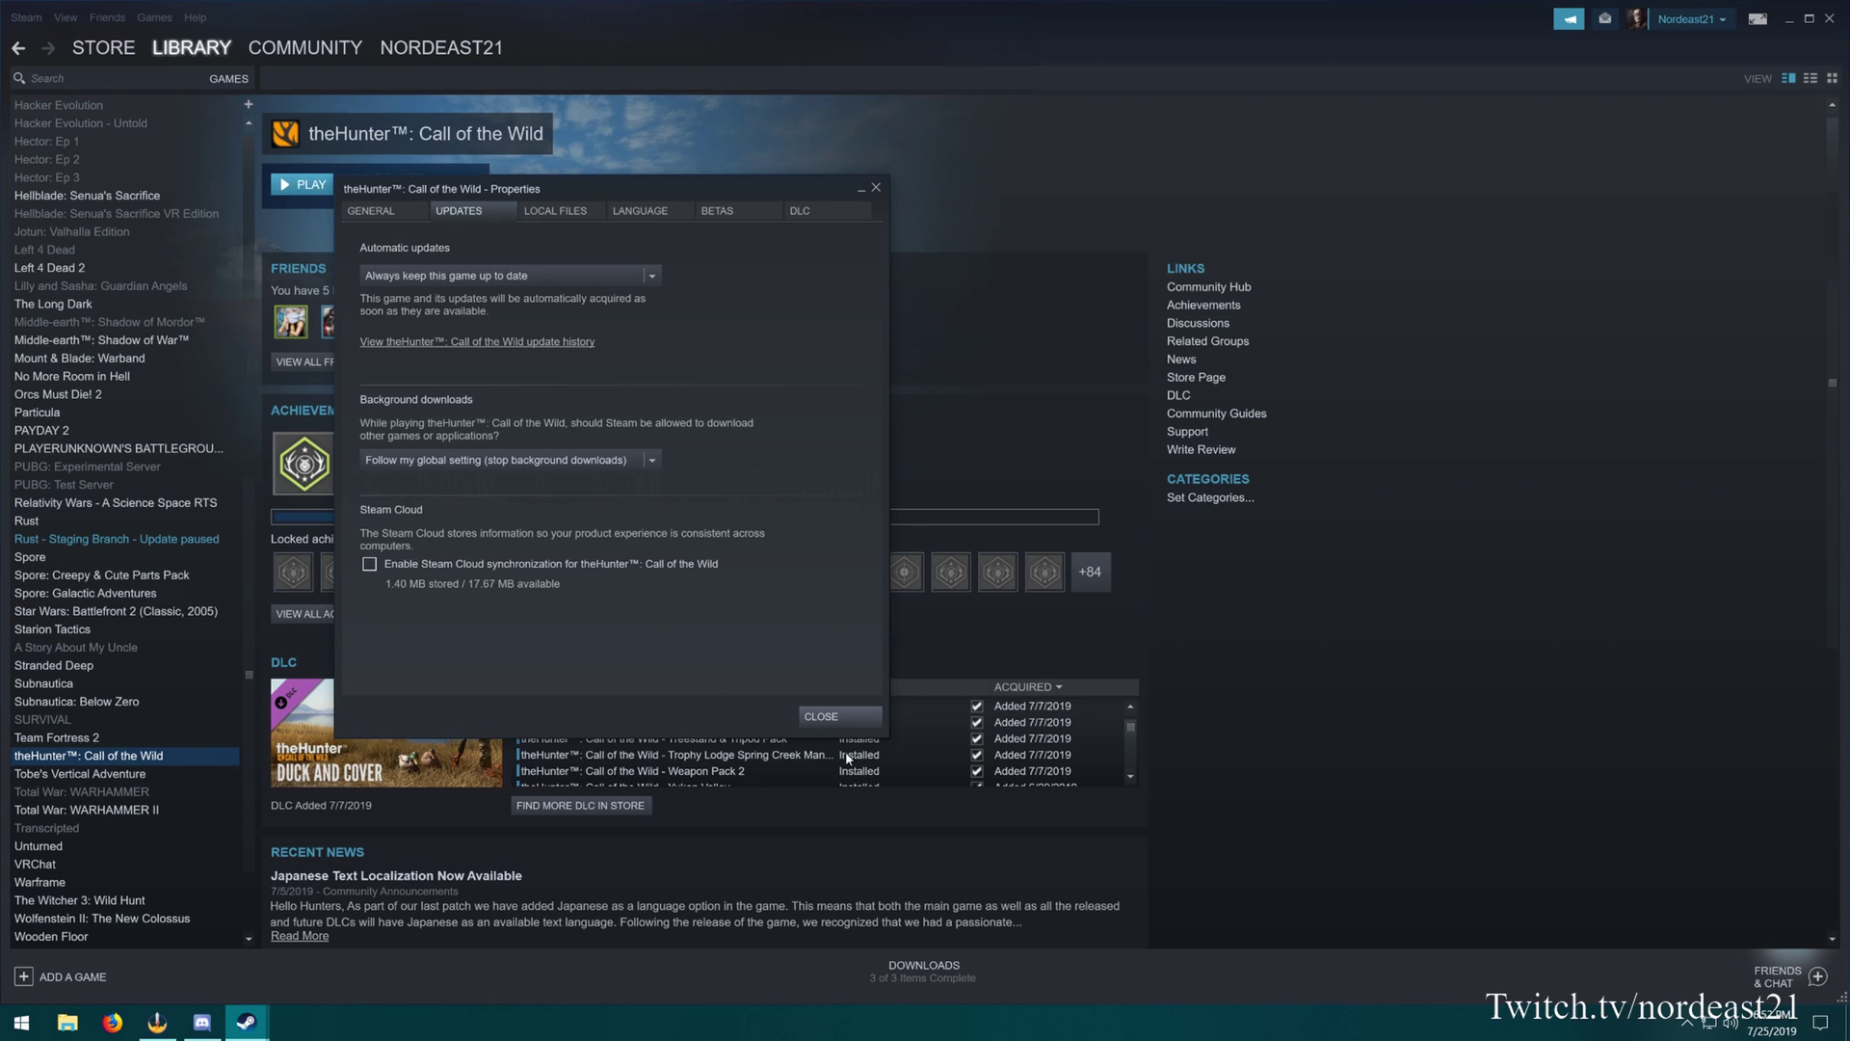
click(829, 717)
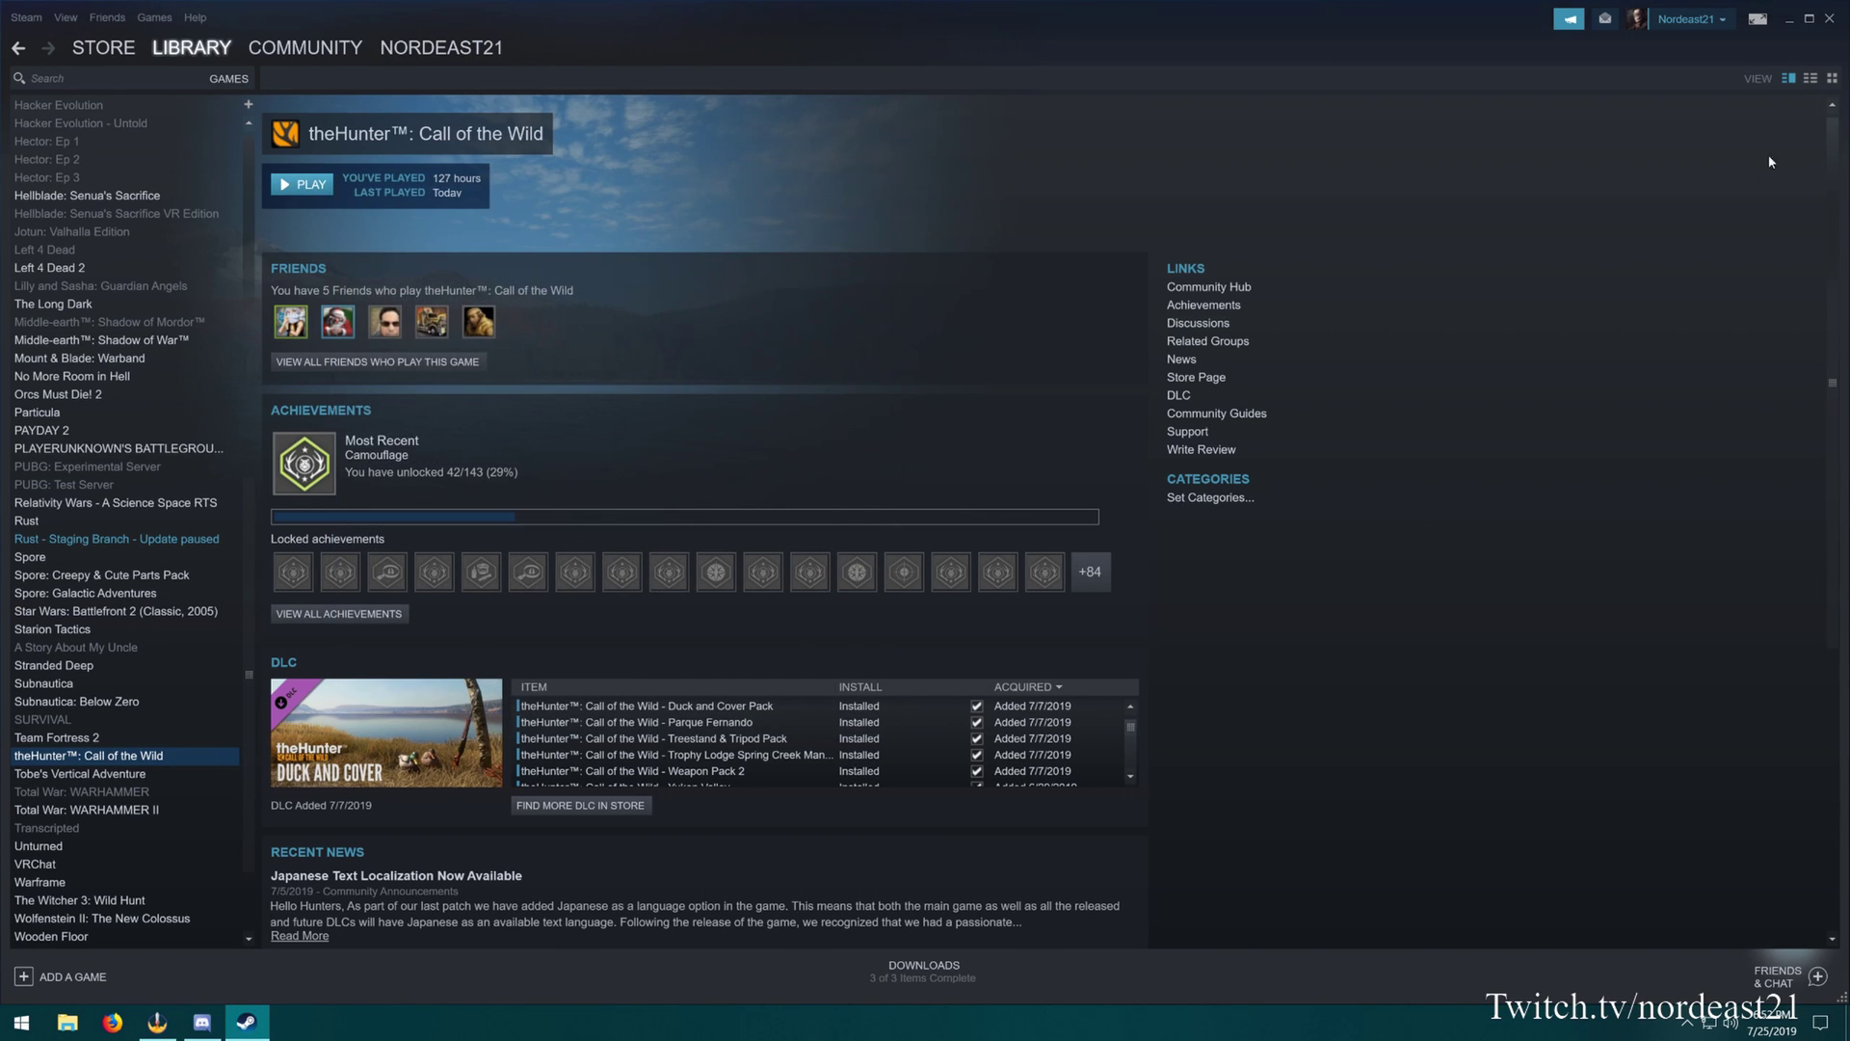
click(1829, 19)
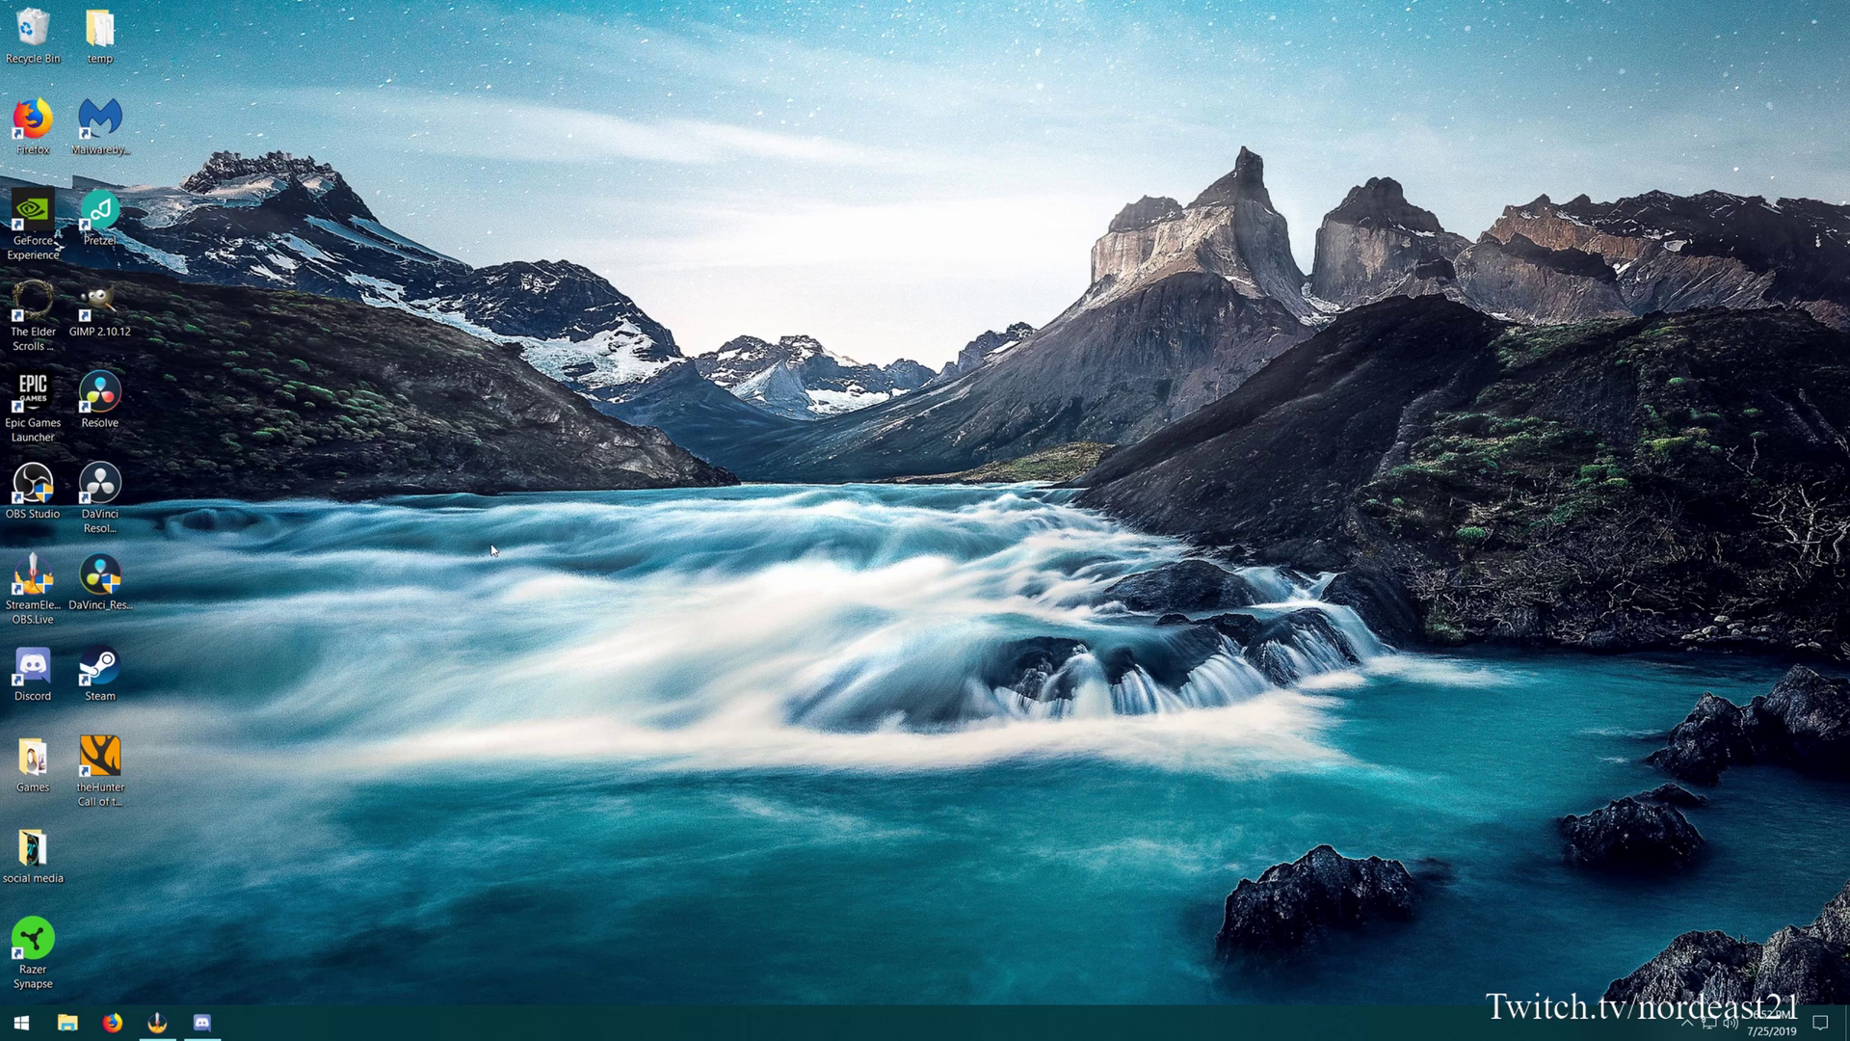
Launch theHunter, continue the level-60 save at Goldcap Bluffs, and open the map with M.
double_click(100, 762)
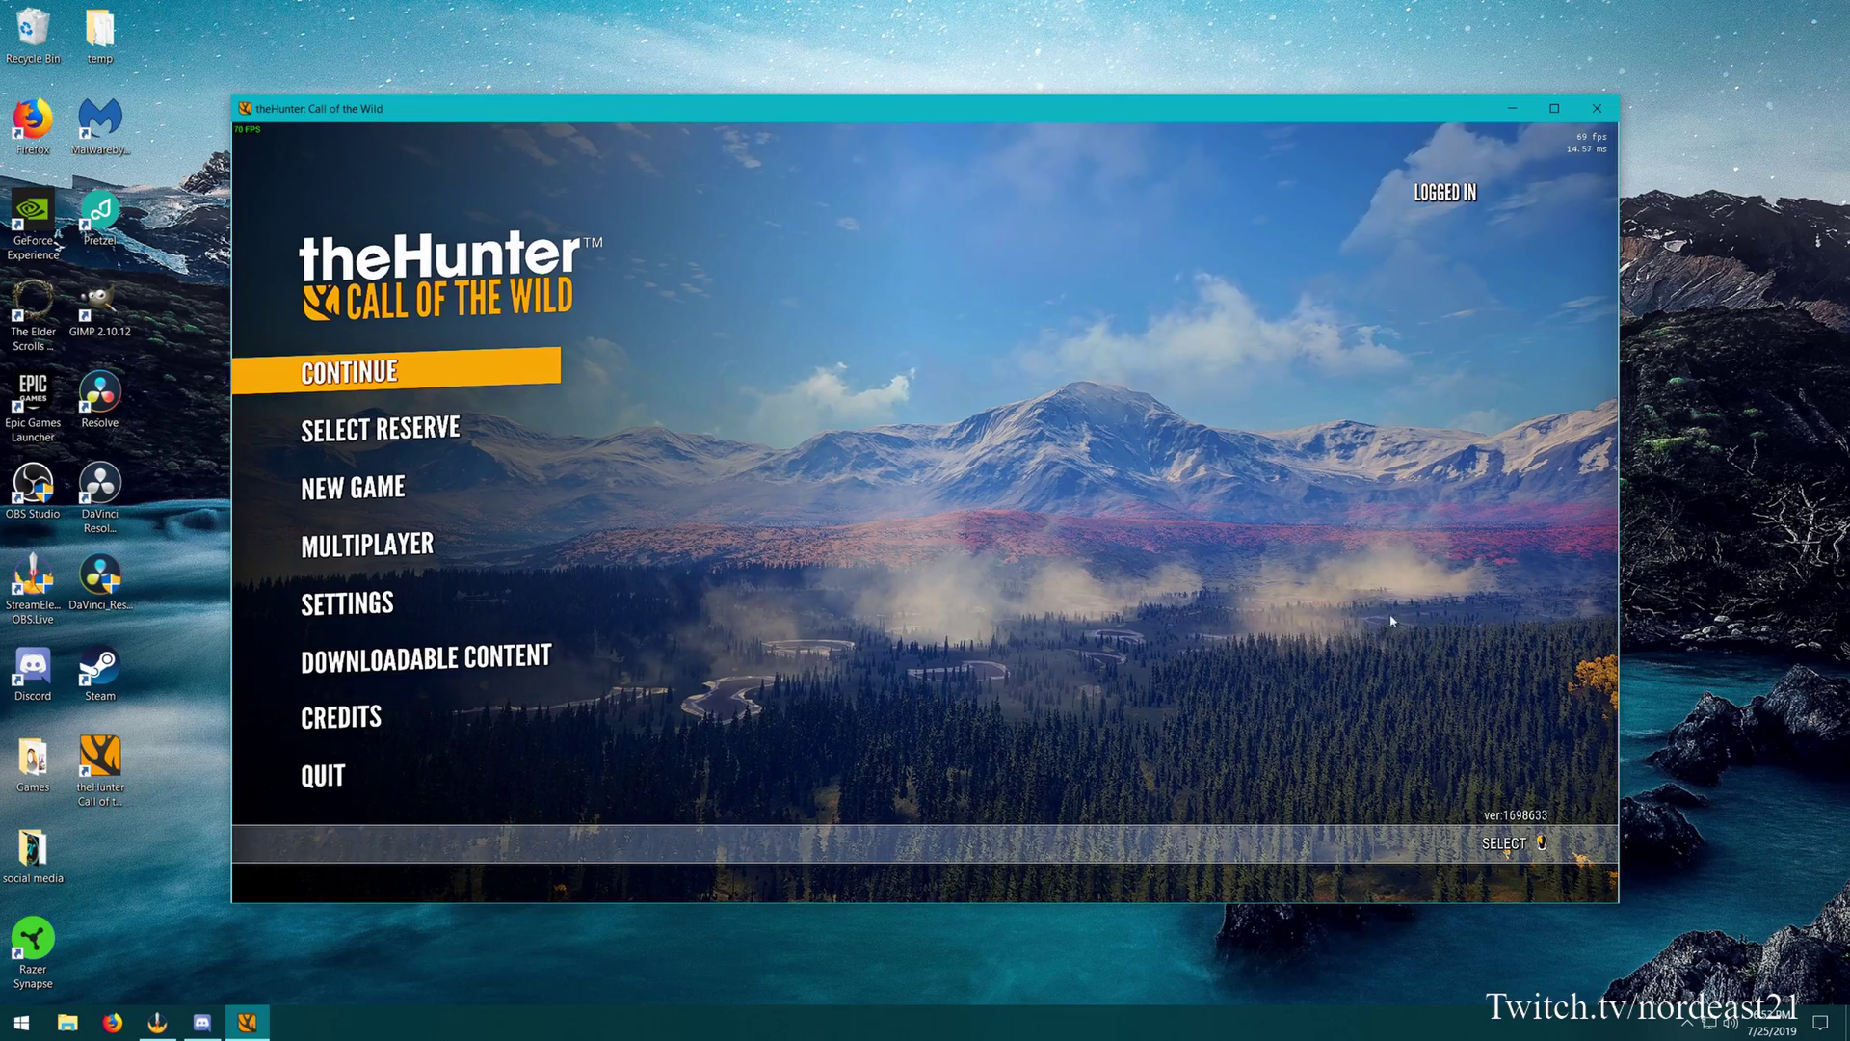
click(440, 375)
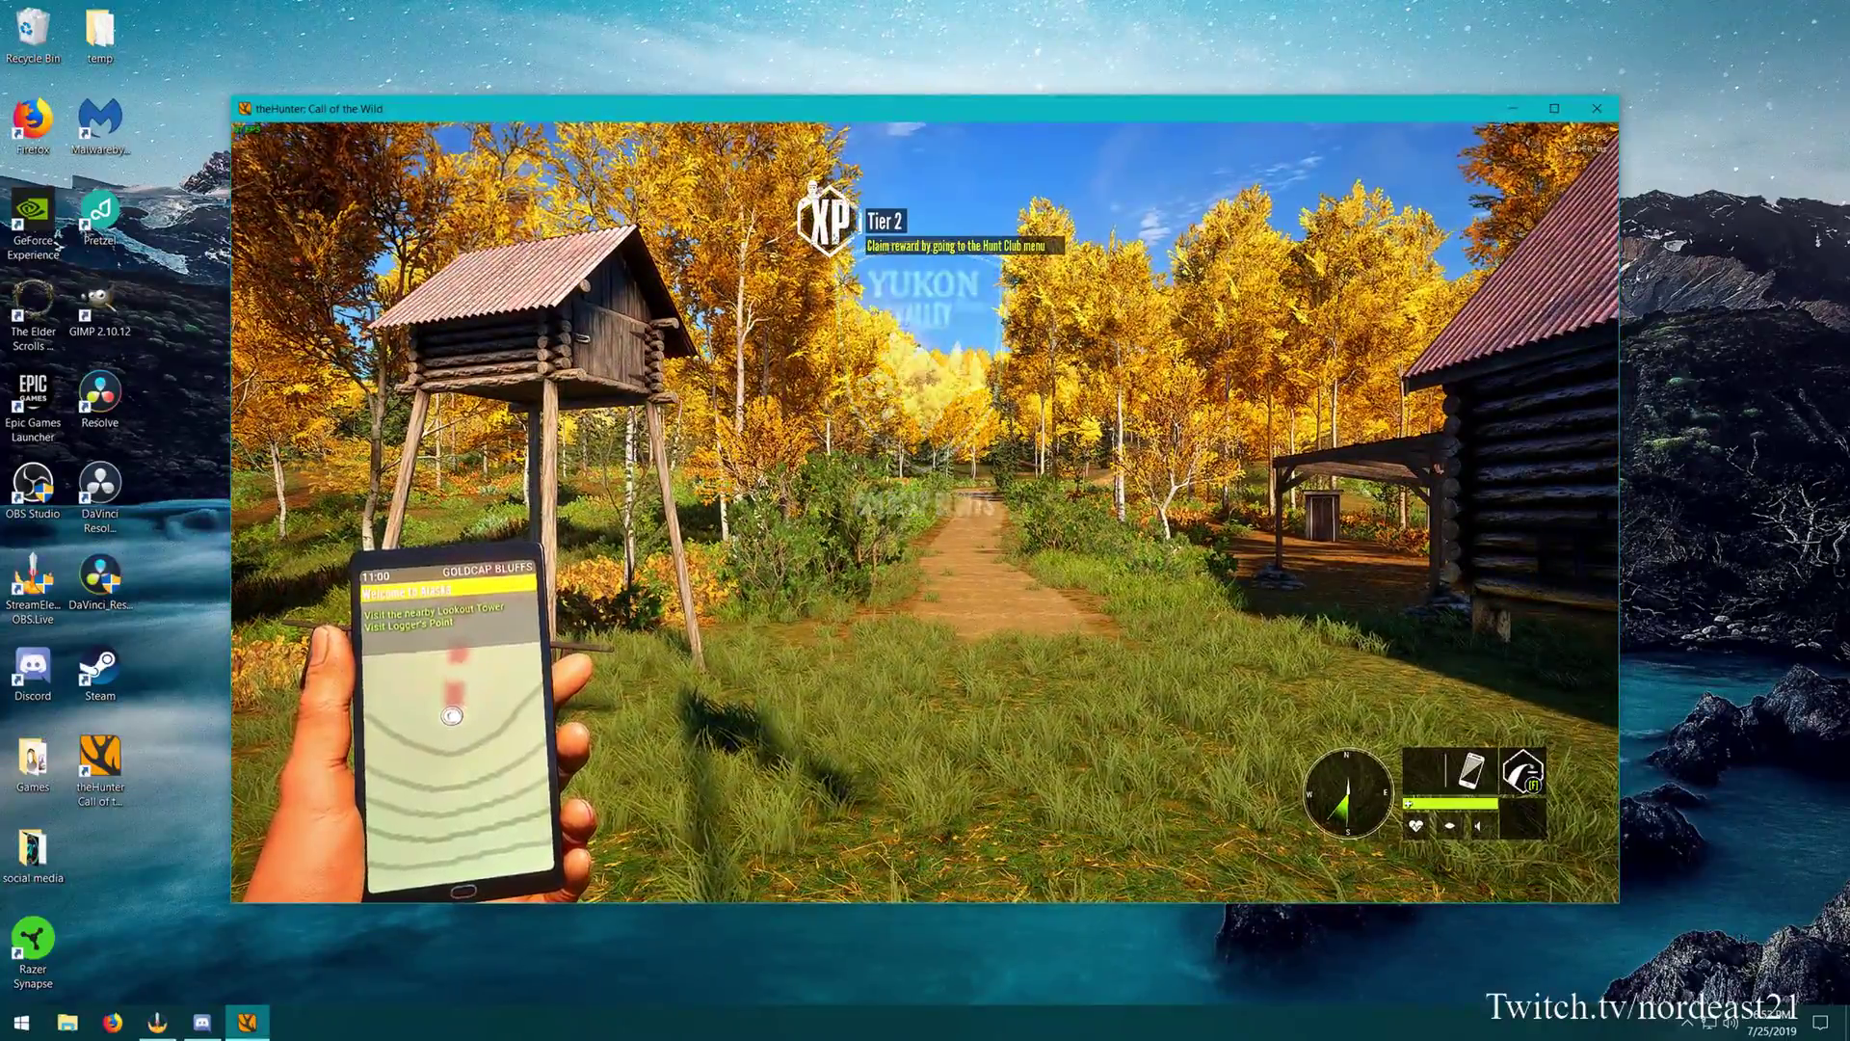
key(m)
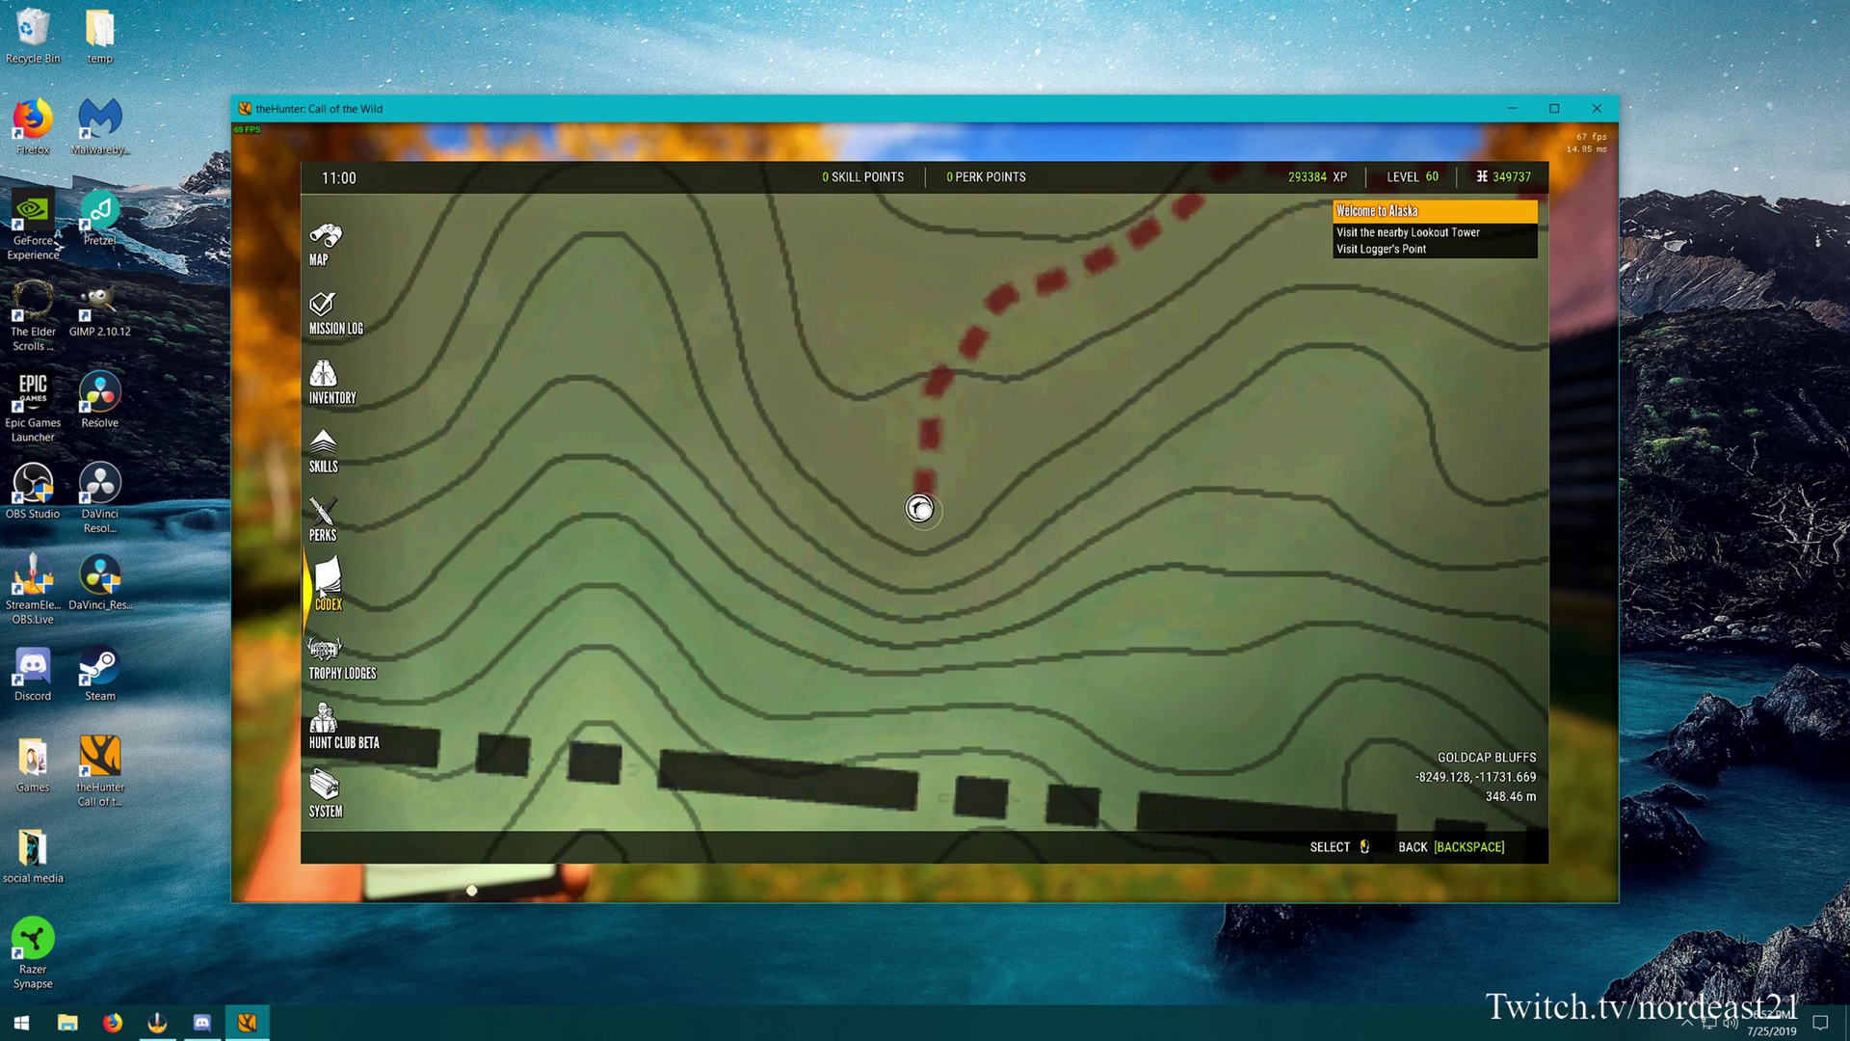
View the Hunting Profile statistics under Codex > Hunter, then return to the Codex list.
click(321, 583)
click(450, 315)
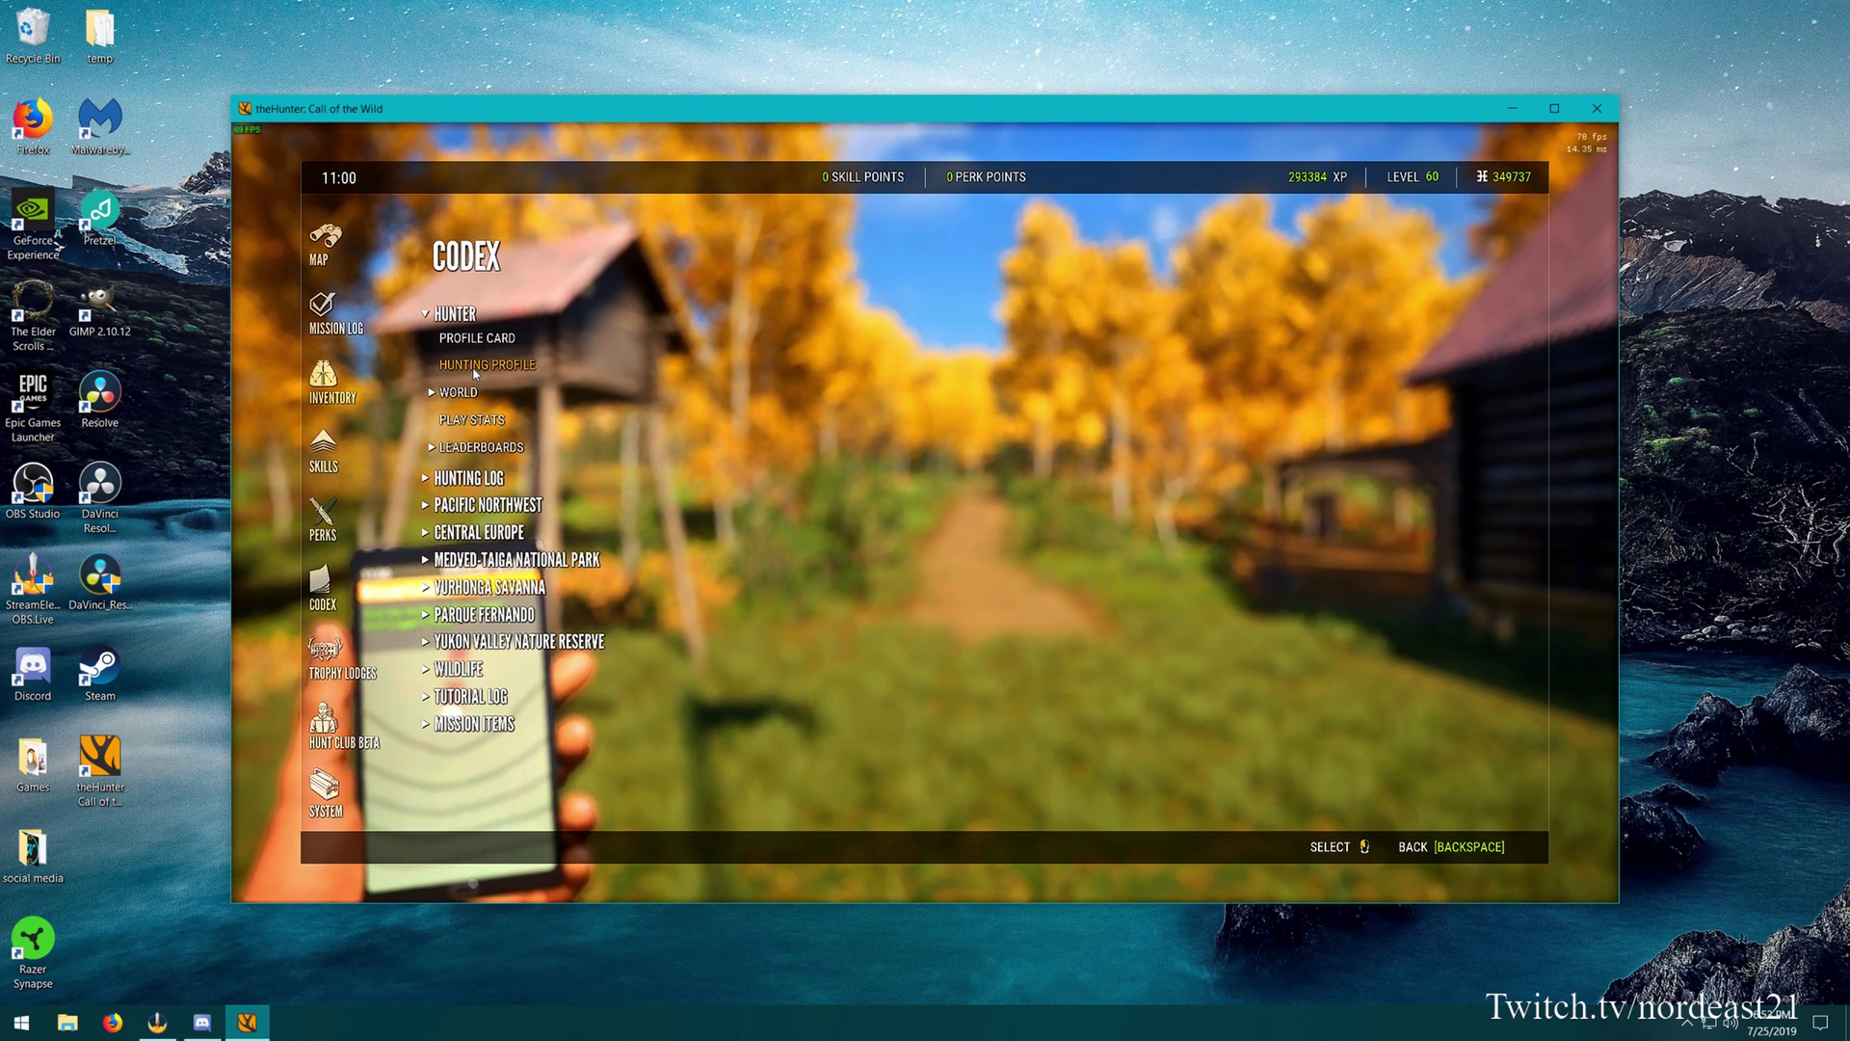
click(474, 370)
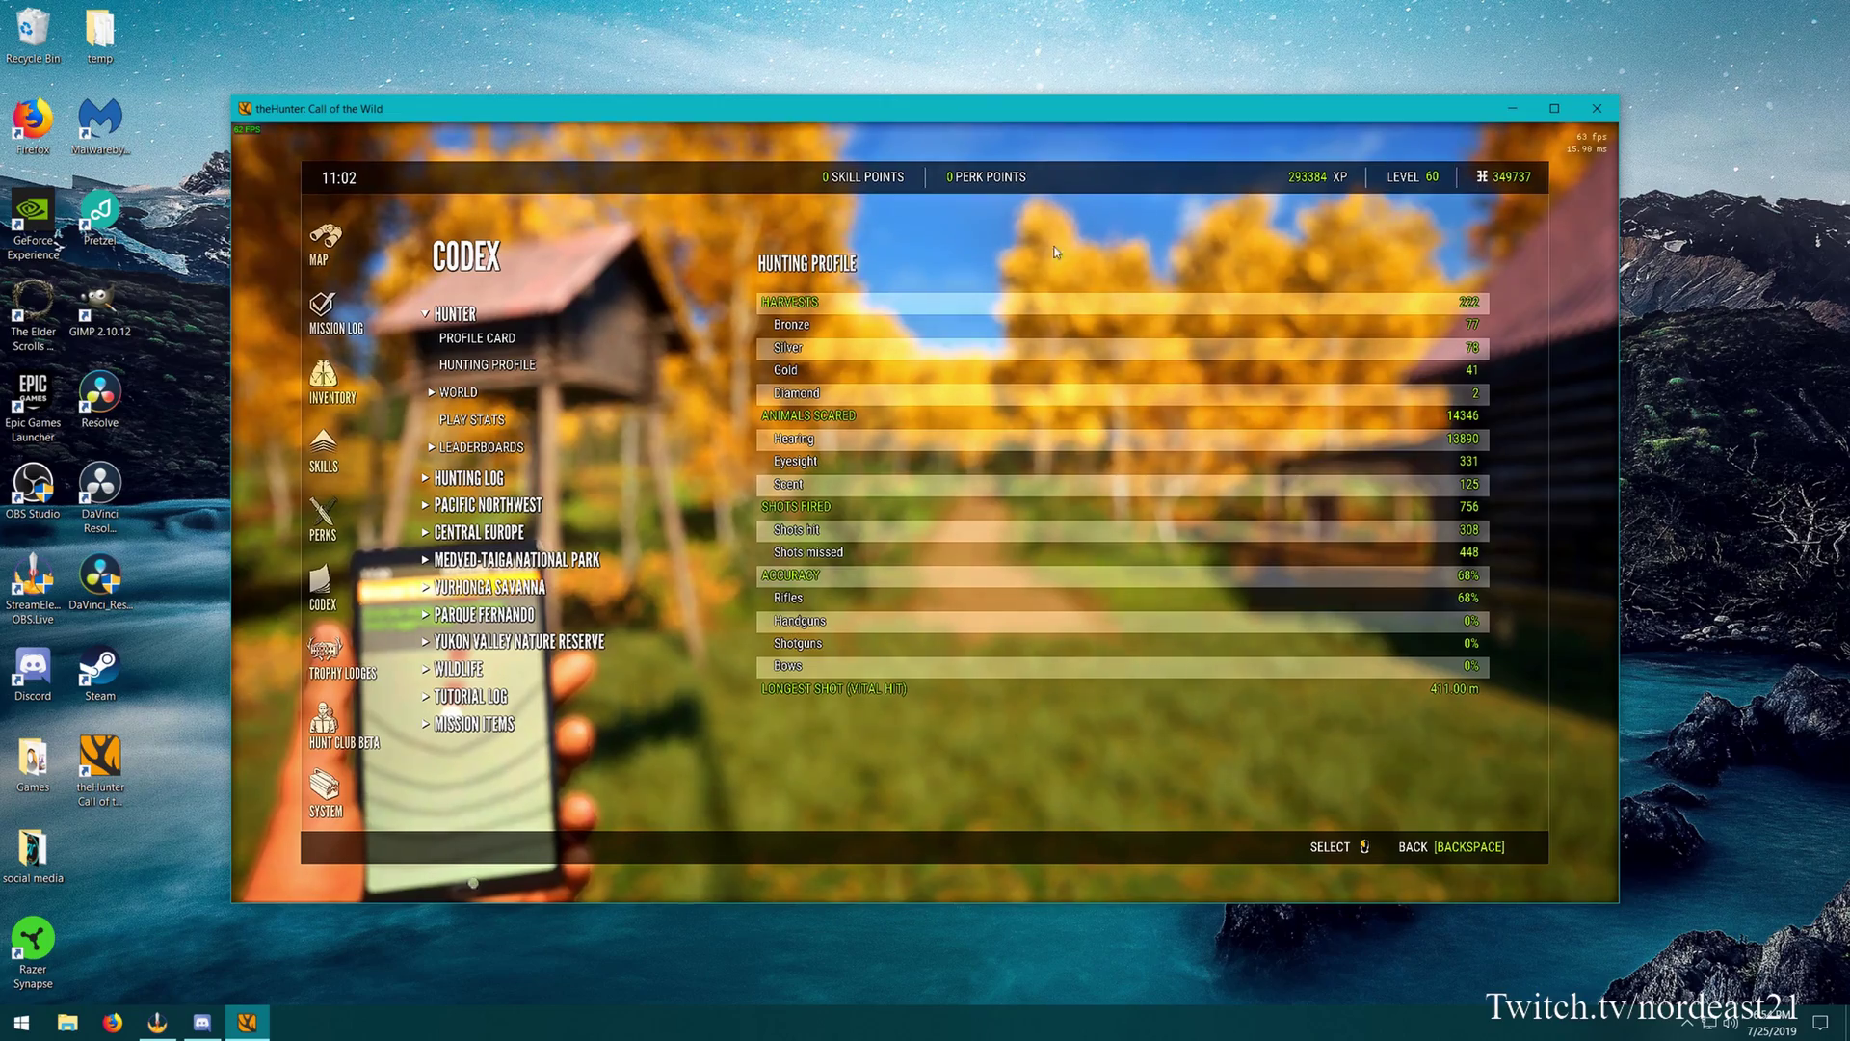
key(Escape)
key(Escape)
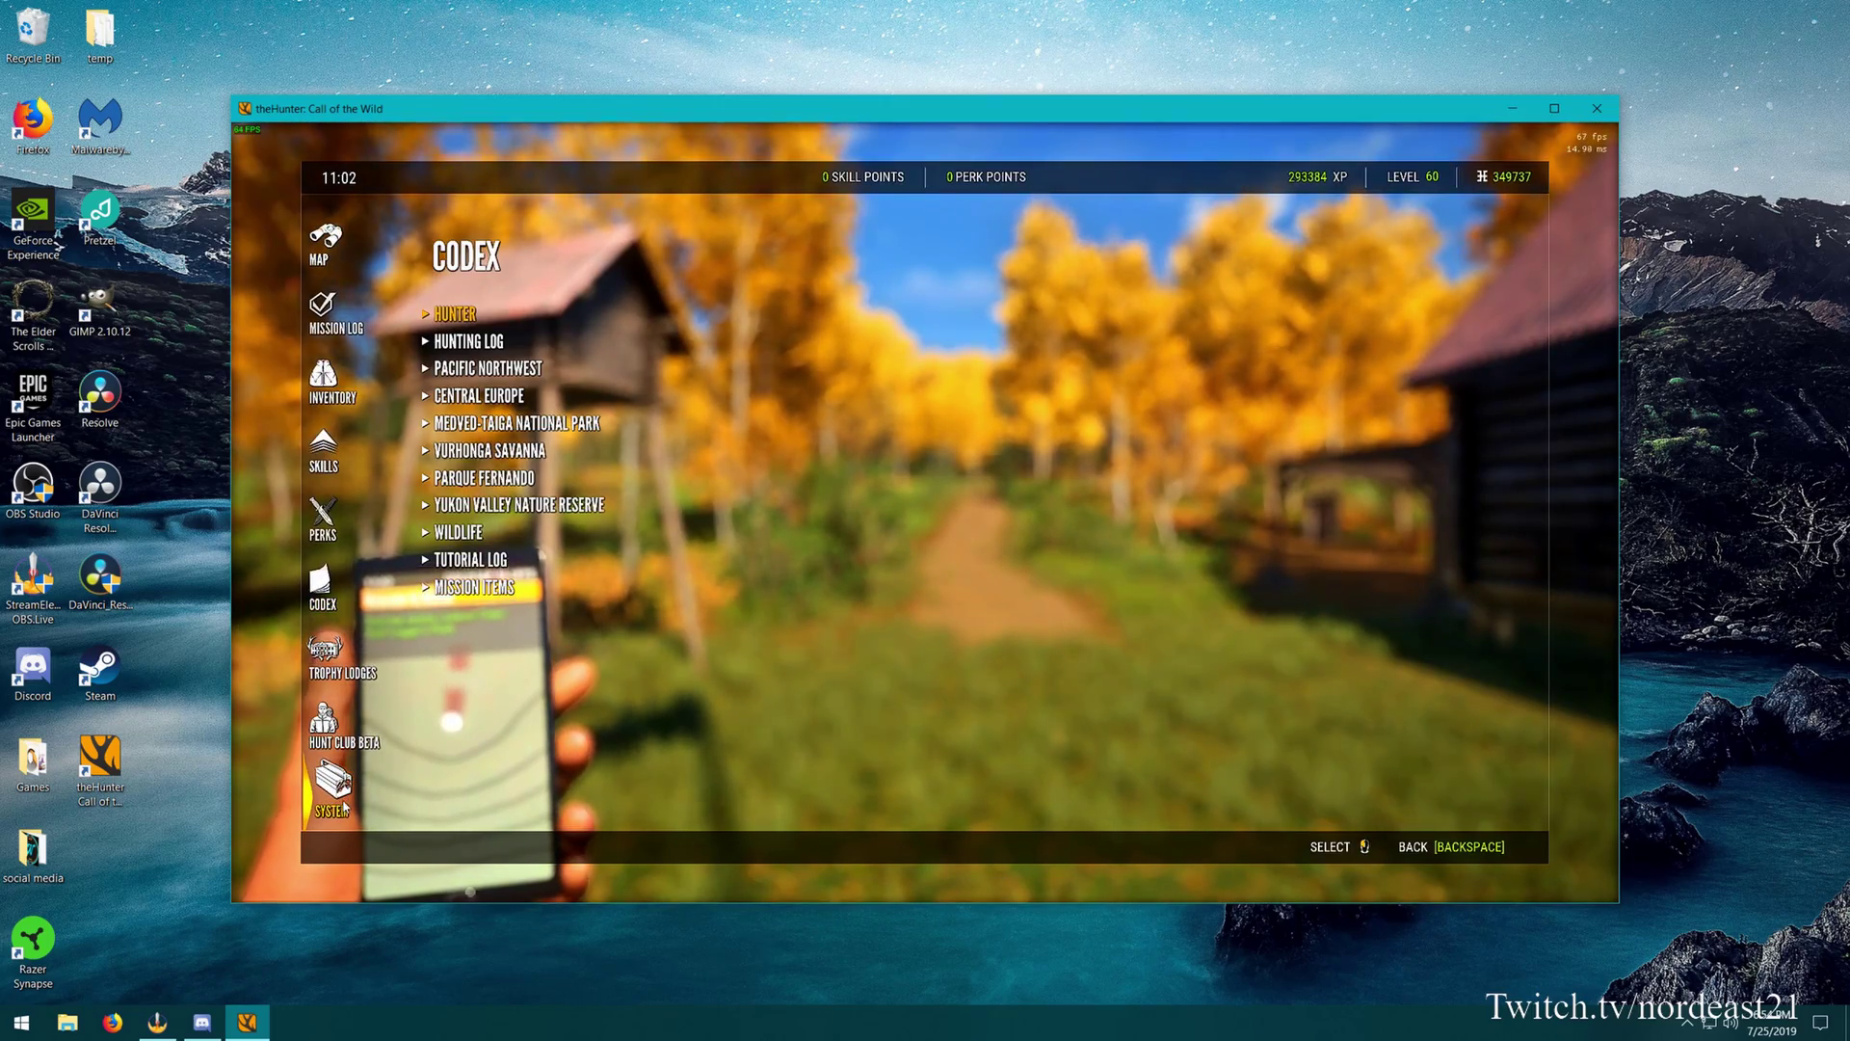
Exit the game and create a desktop shortcut to Documents\Avalanche Studios.
click(327, 786)
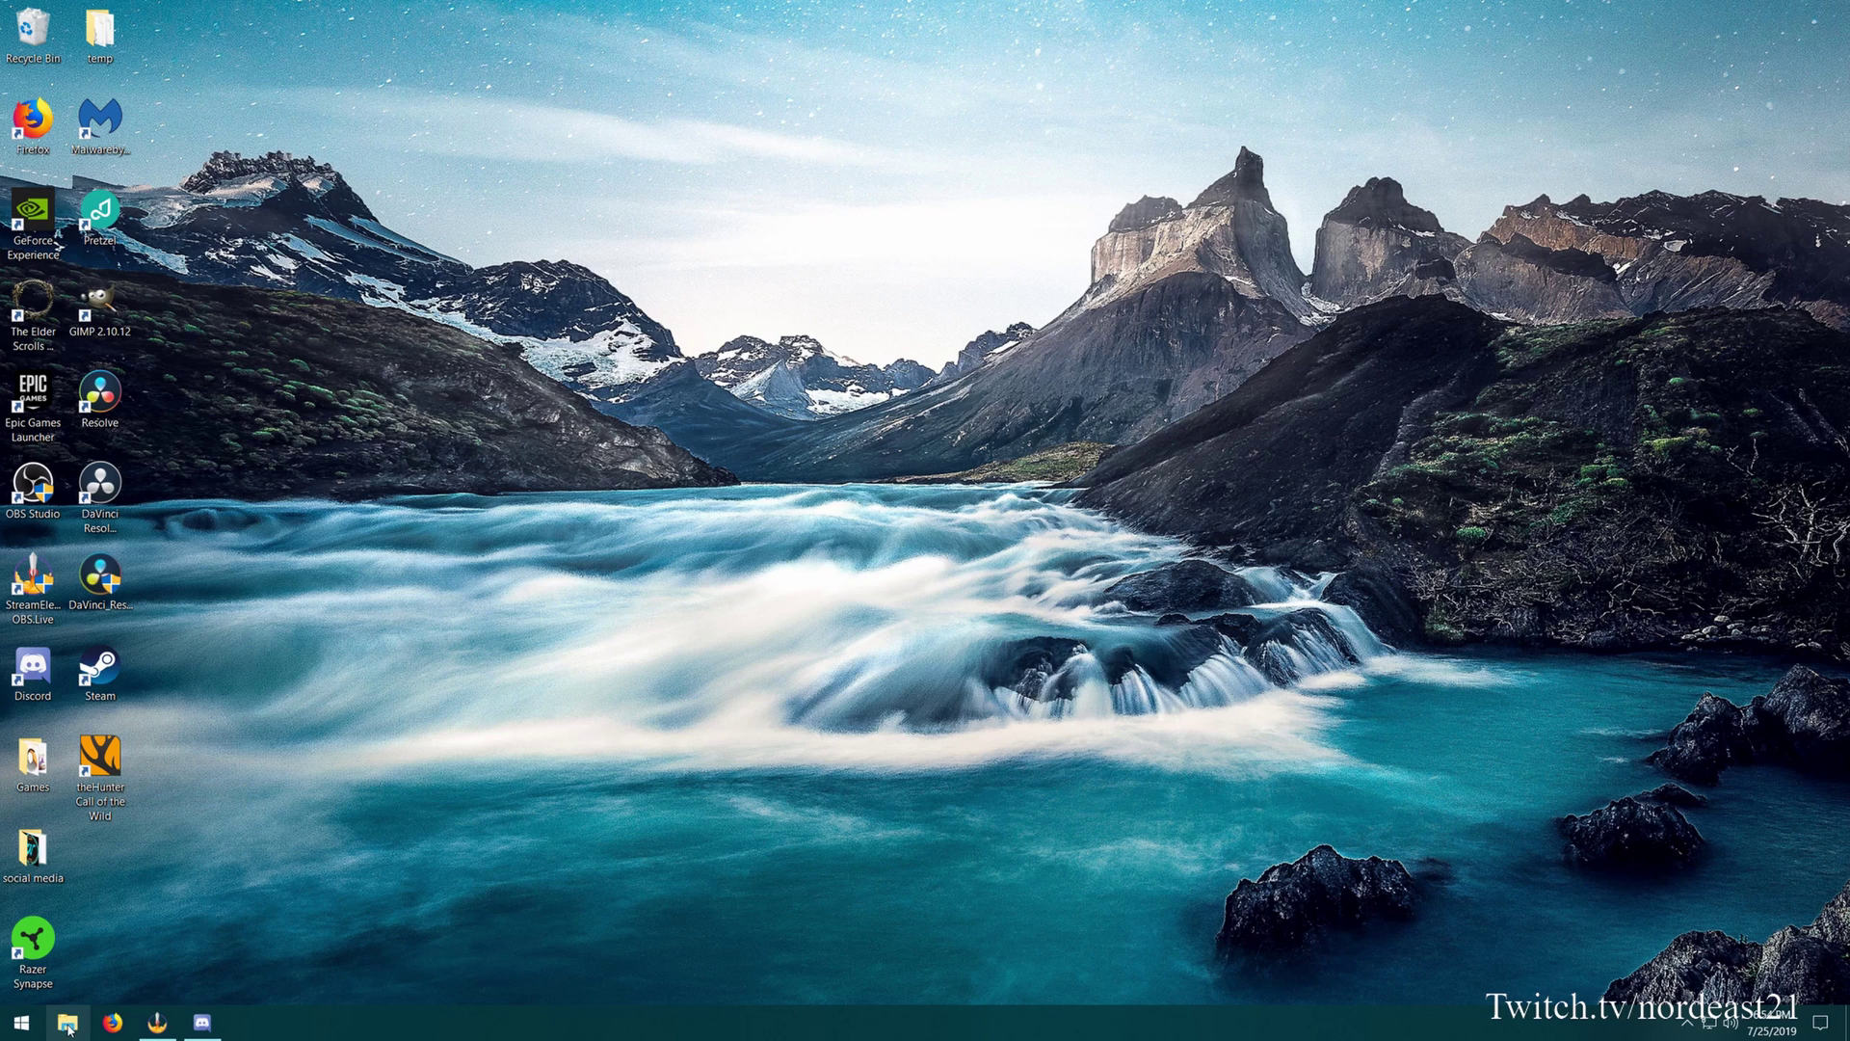
click(67, 1023)
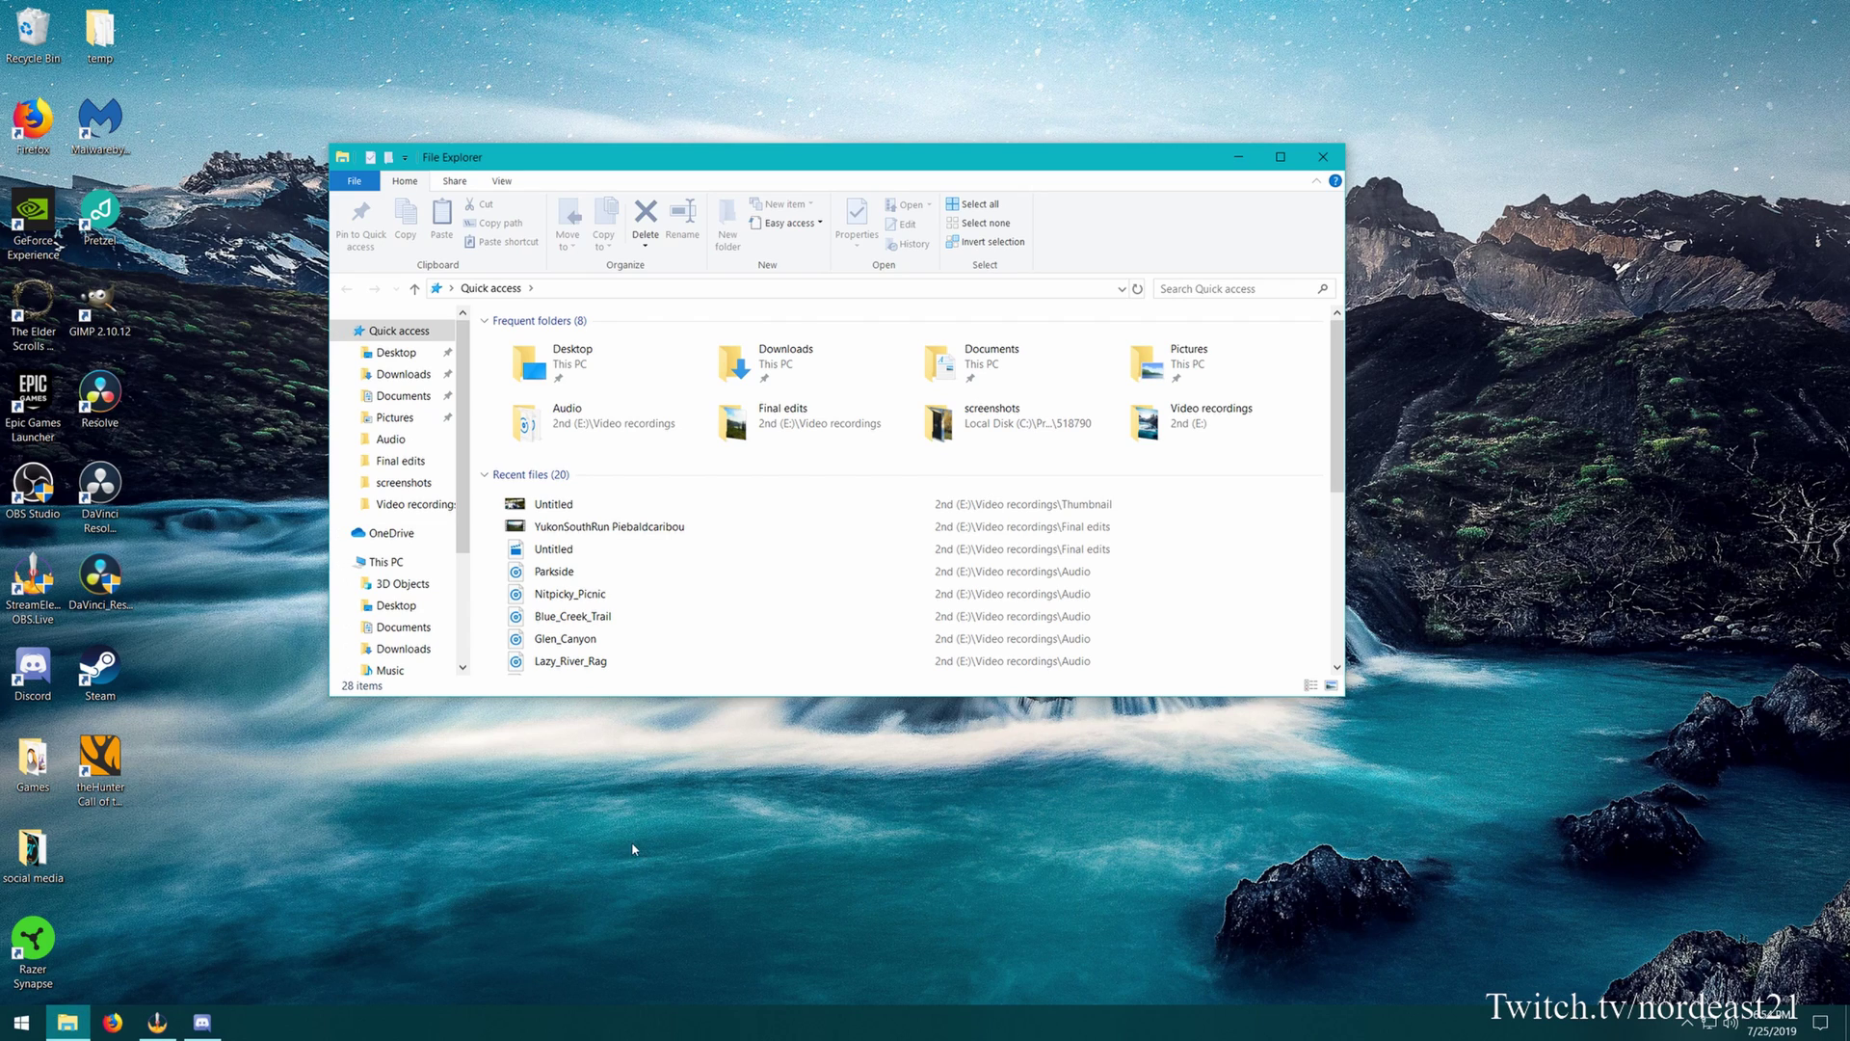
click(395, 405)
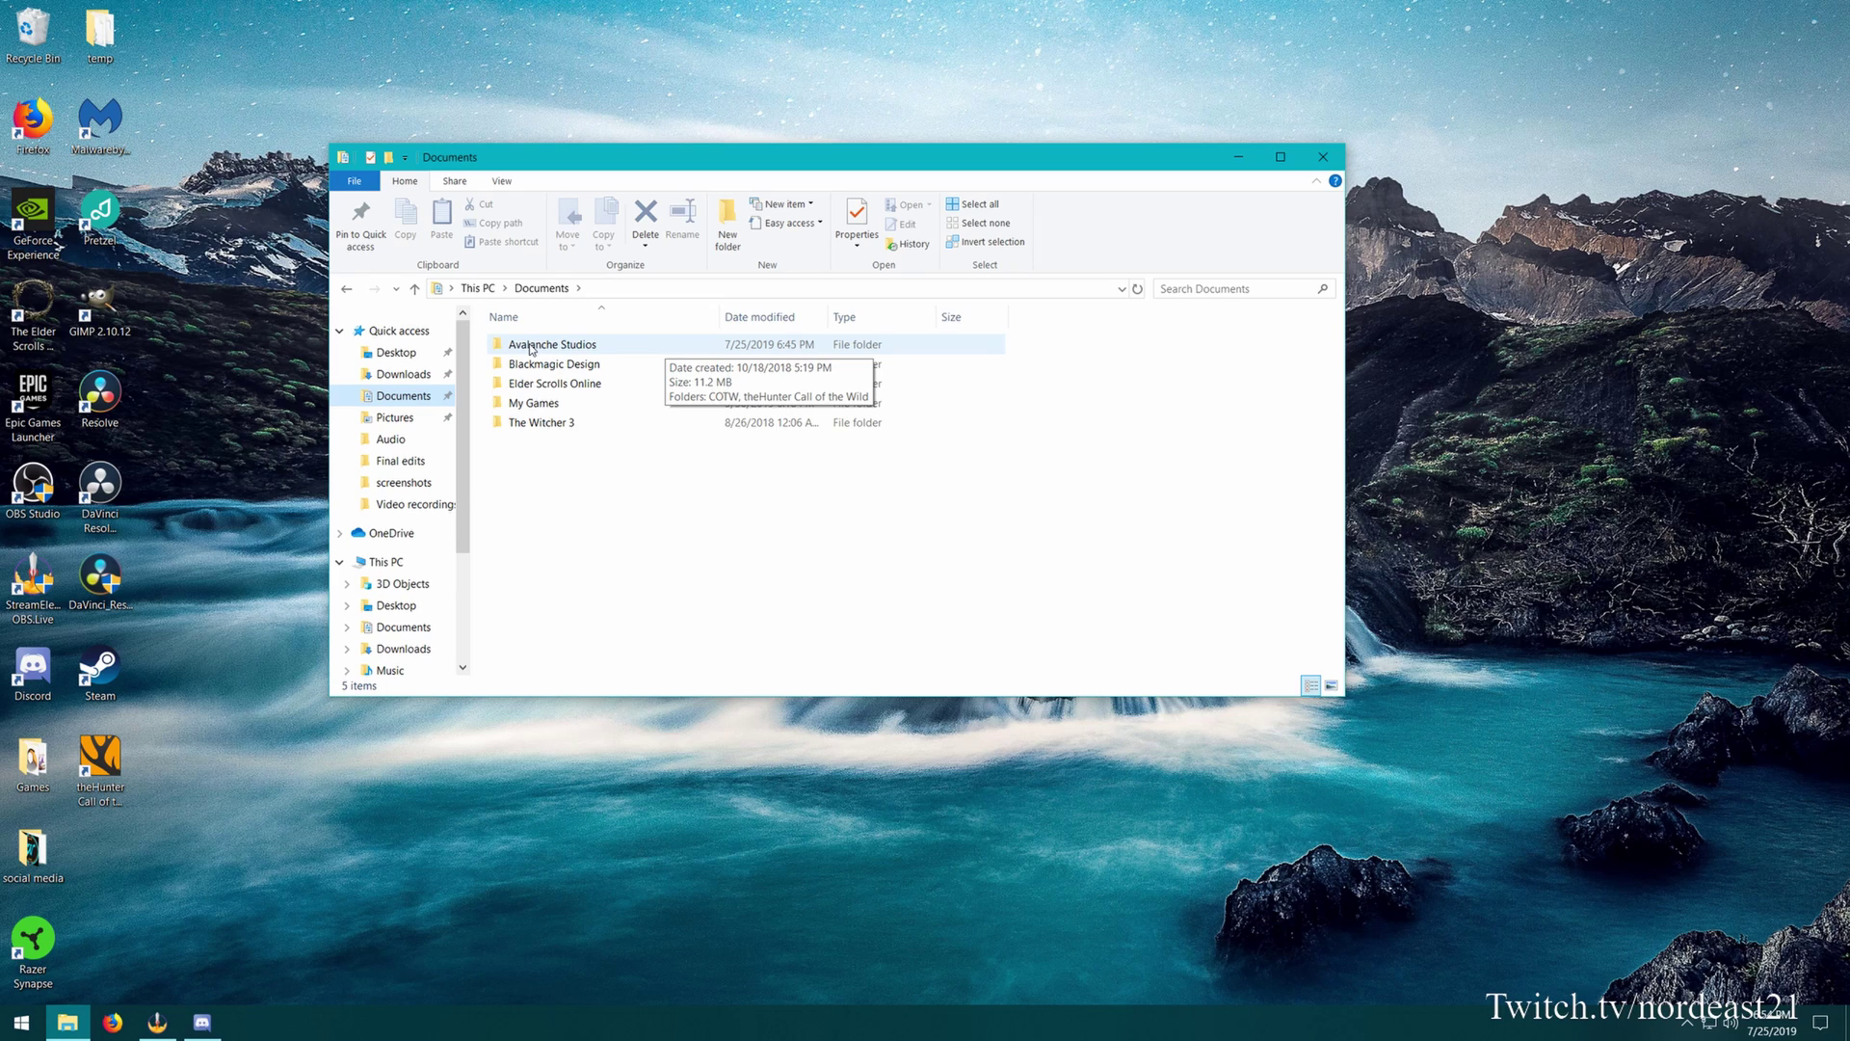
click(608, 346)
right_click(609, 347)
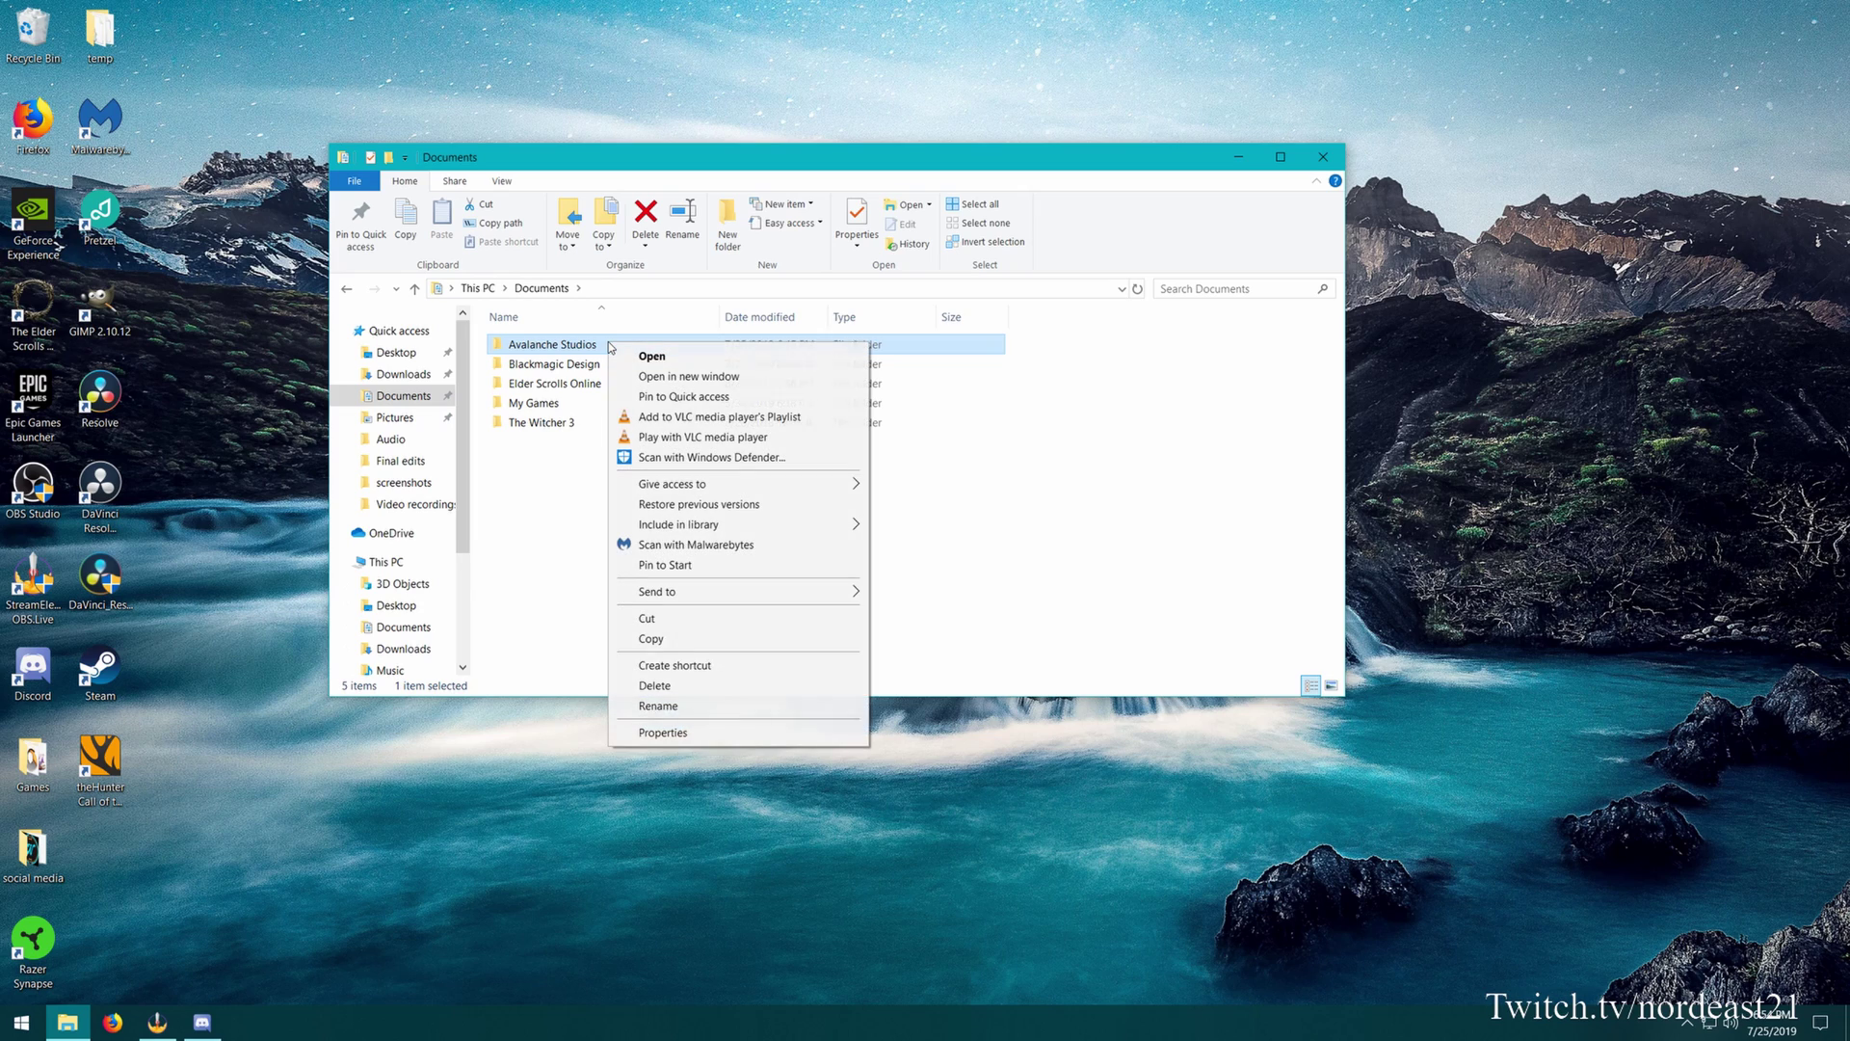
mouse_move(748, 594)
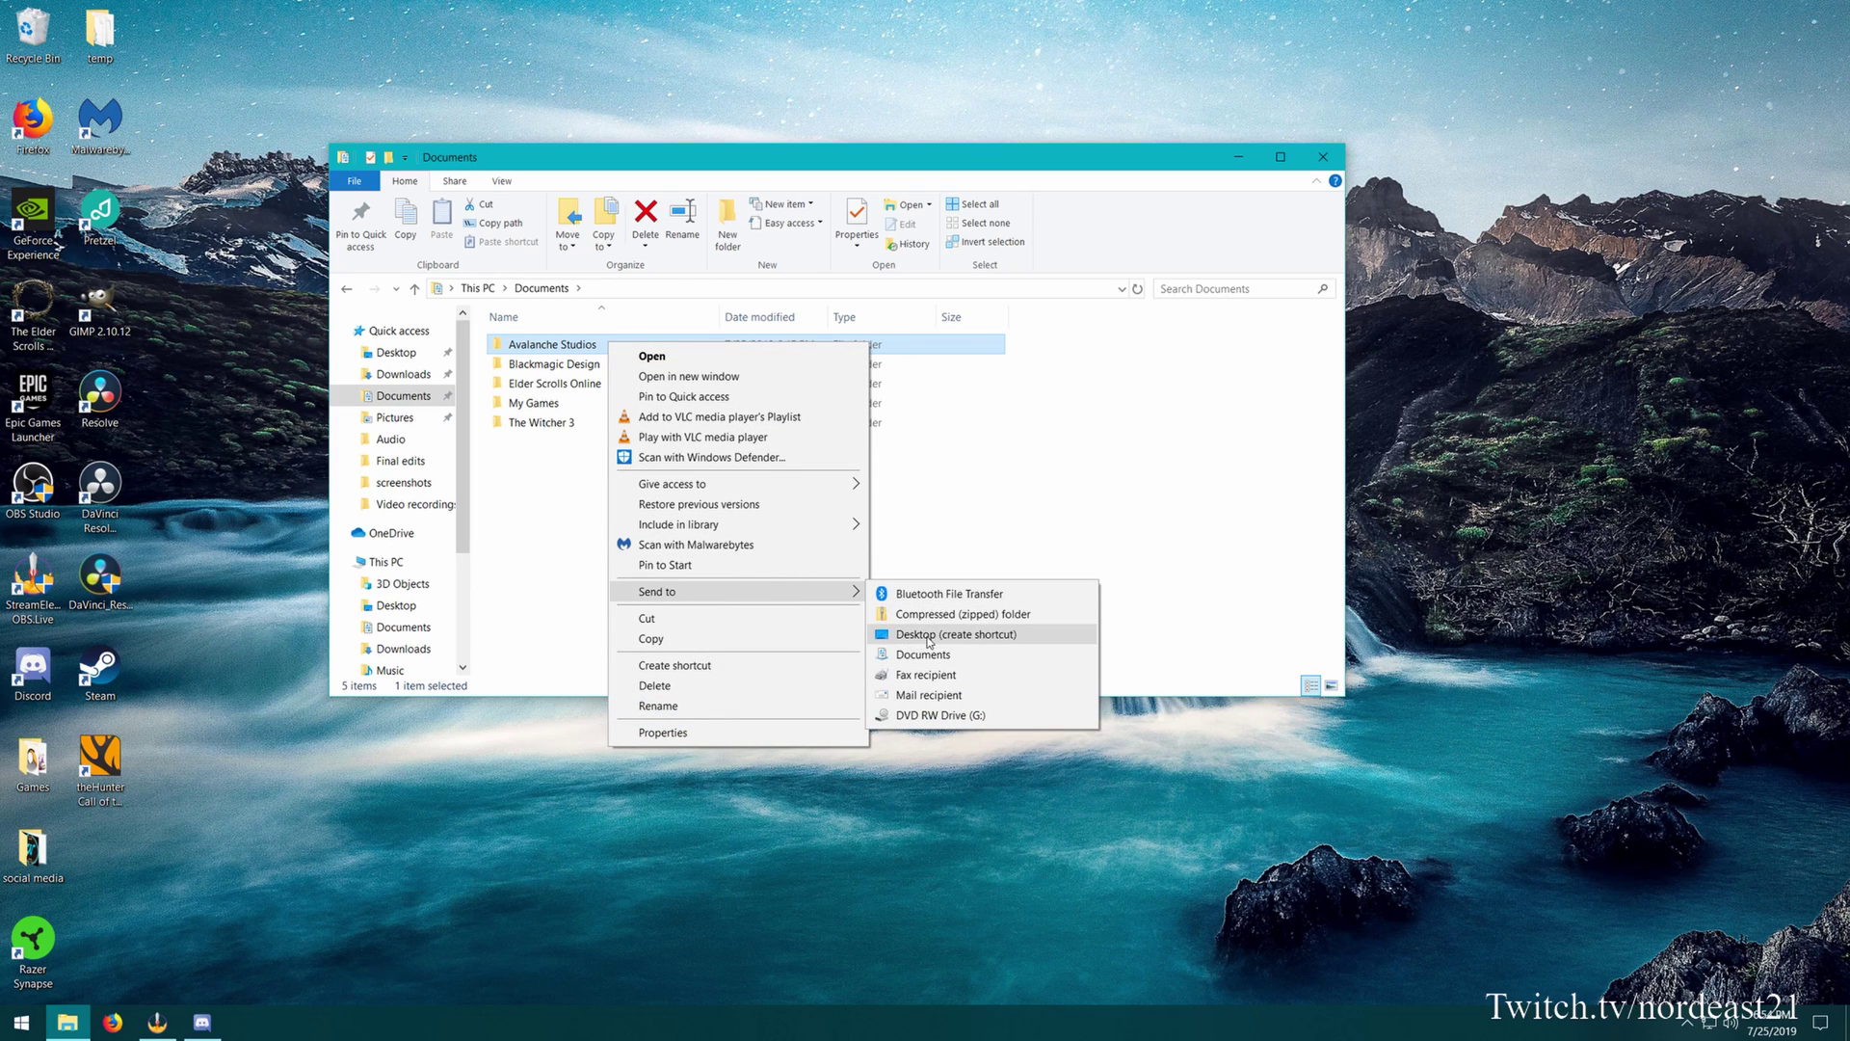
click(1022, 643)
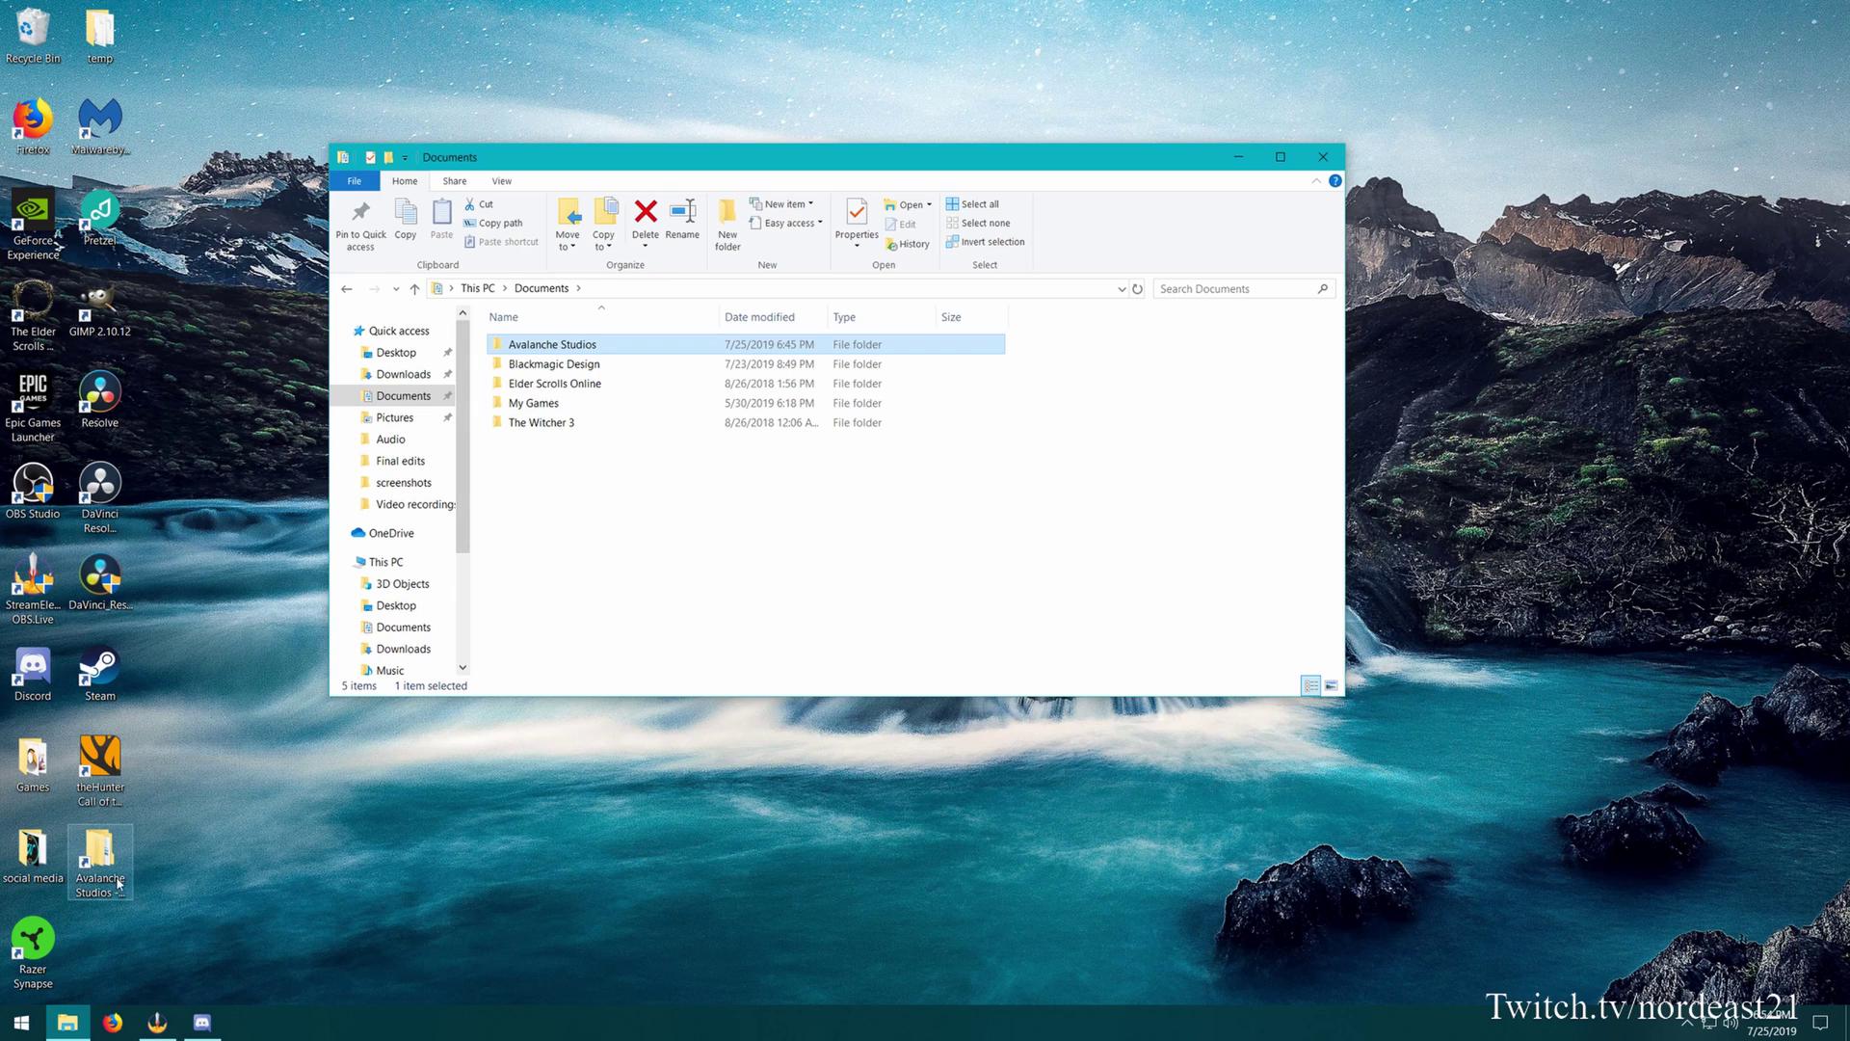
Zip the COTW and theHunter Call of the Wild folders into an archive named COTW 60.
double_click(552, 345)
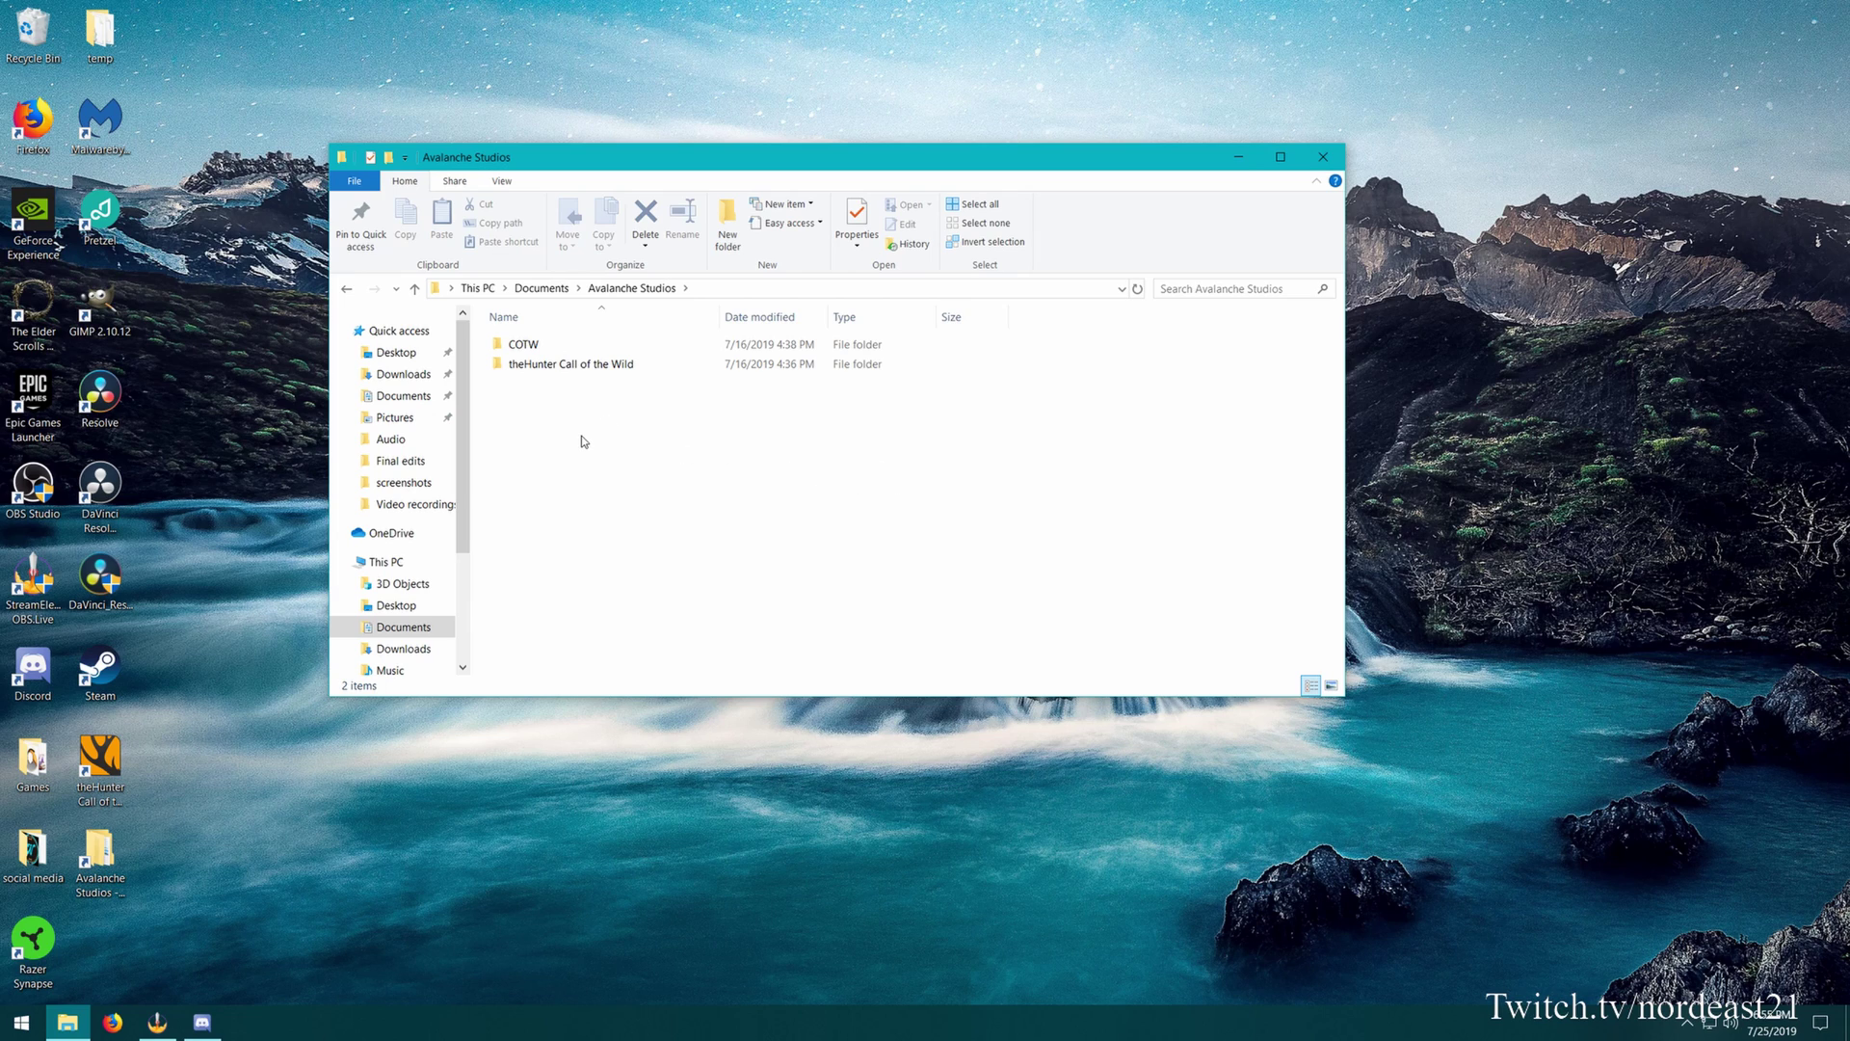
drag(581, 435, 565, 345)
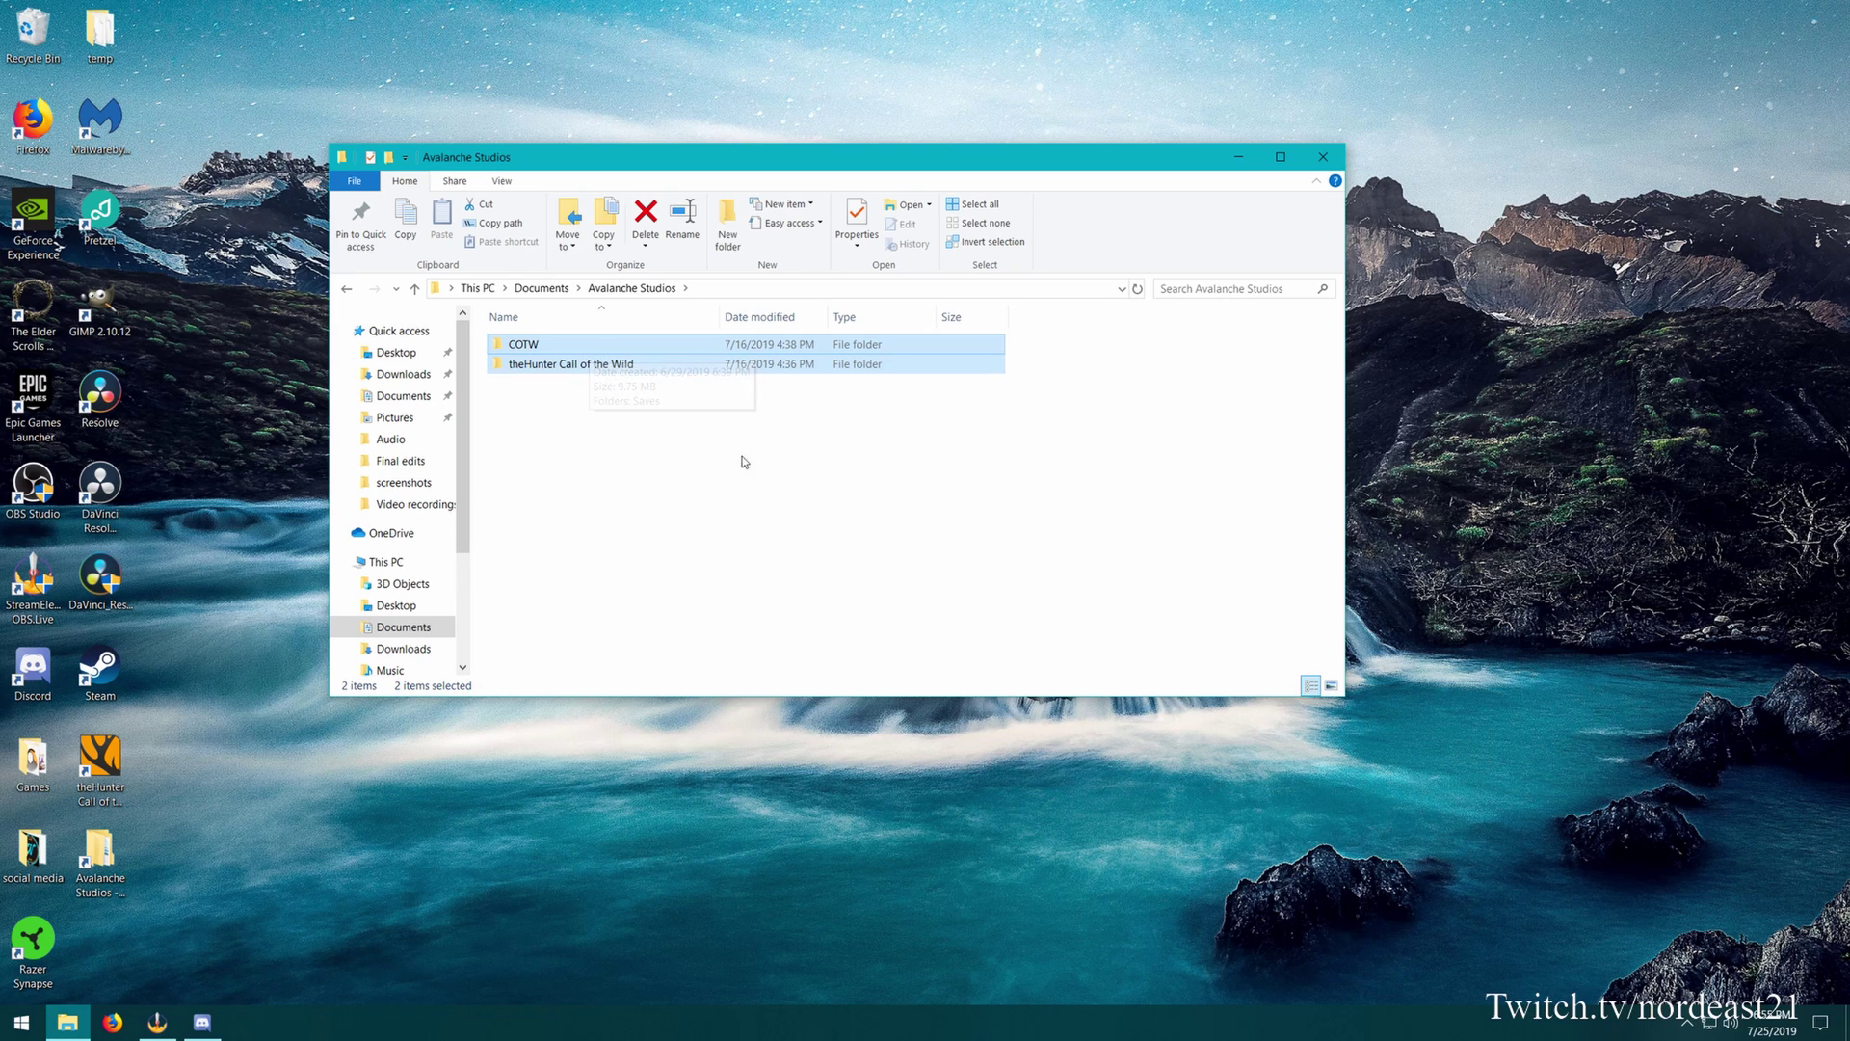
right_click(676, 369)
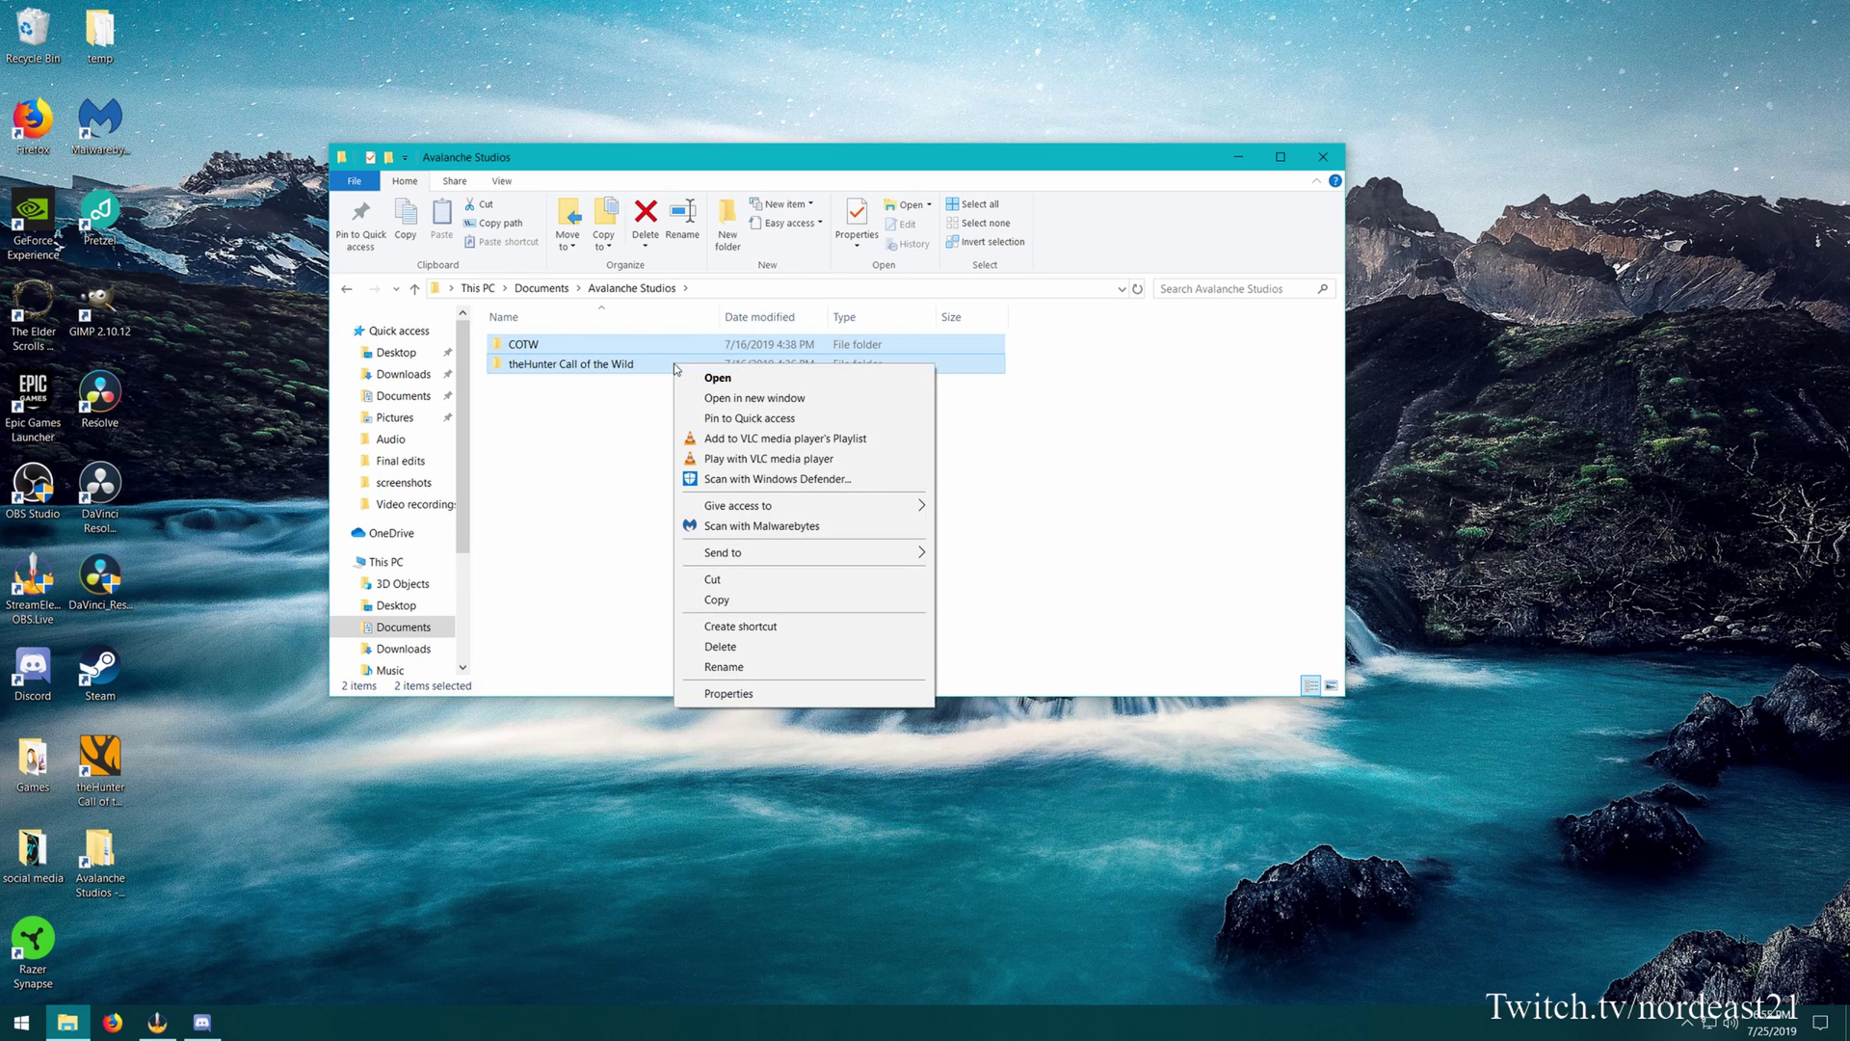
mouse_move(738, 561)
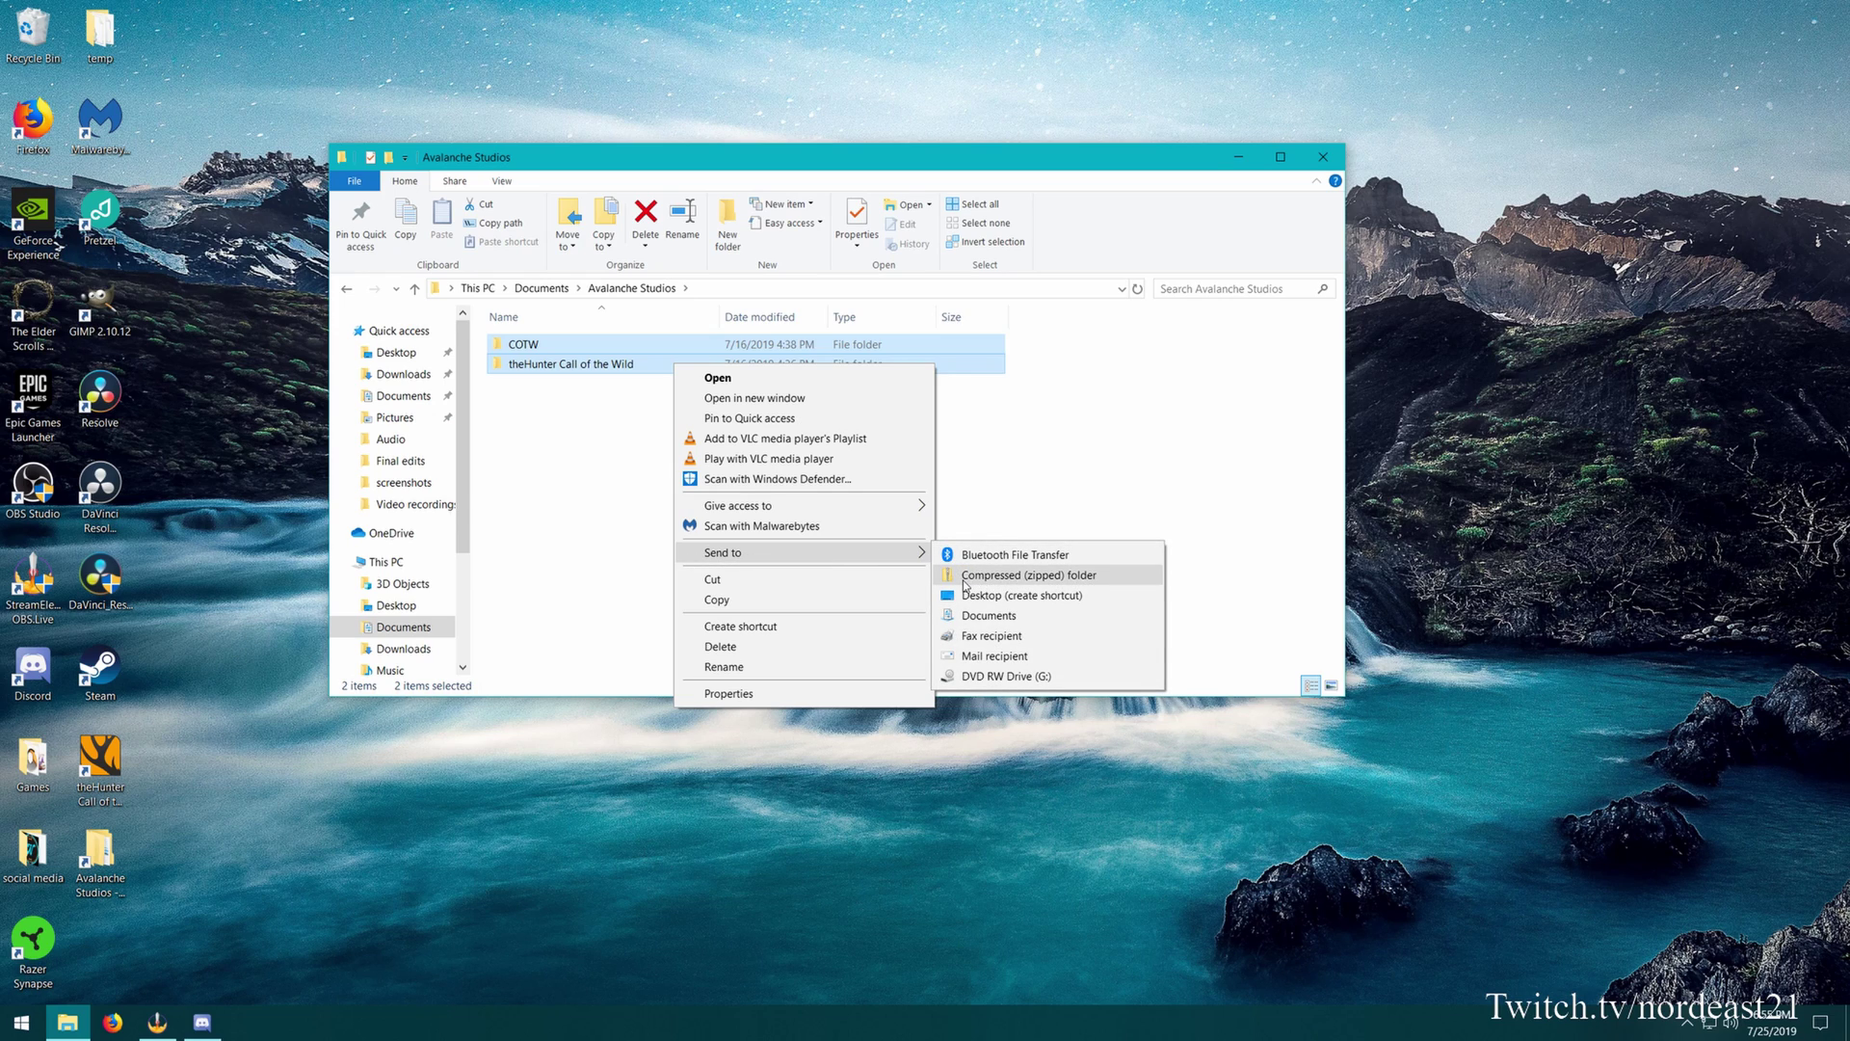
click(1130, 583)
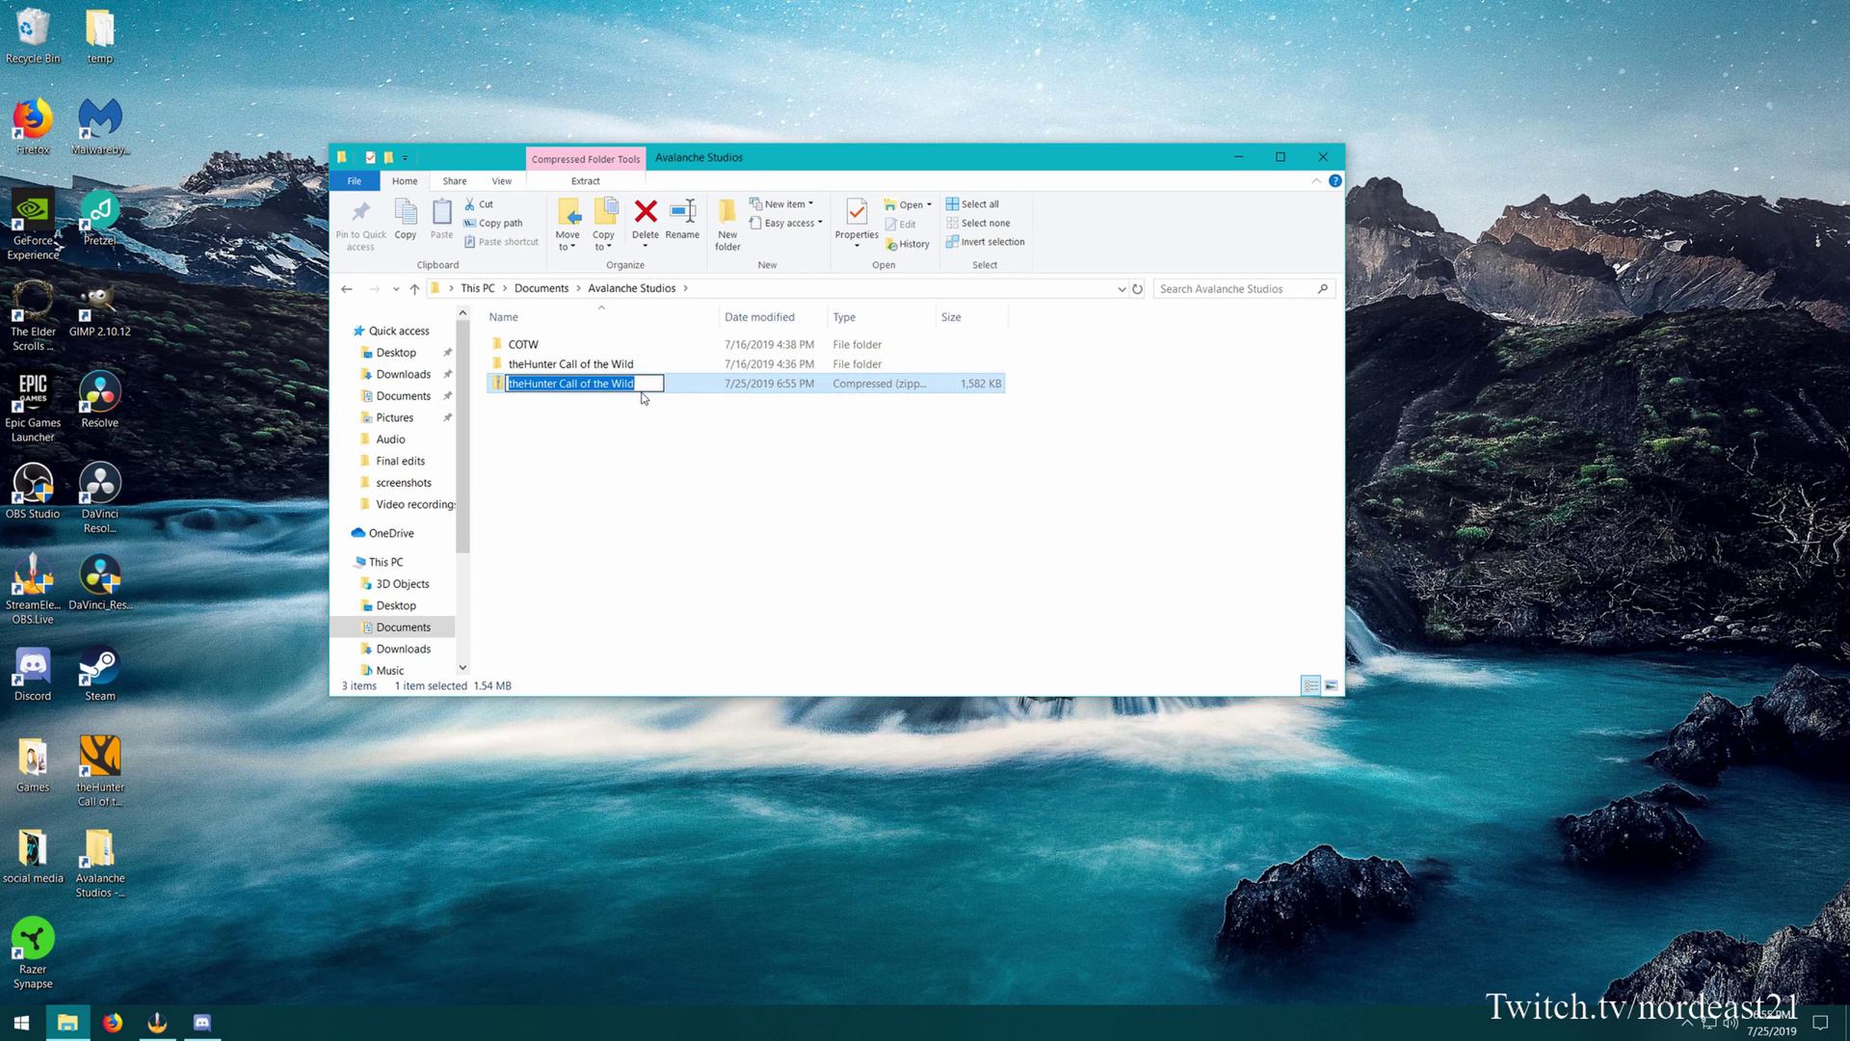
text(COT)
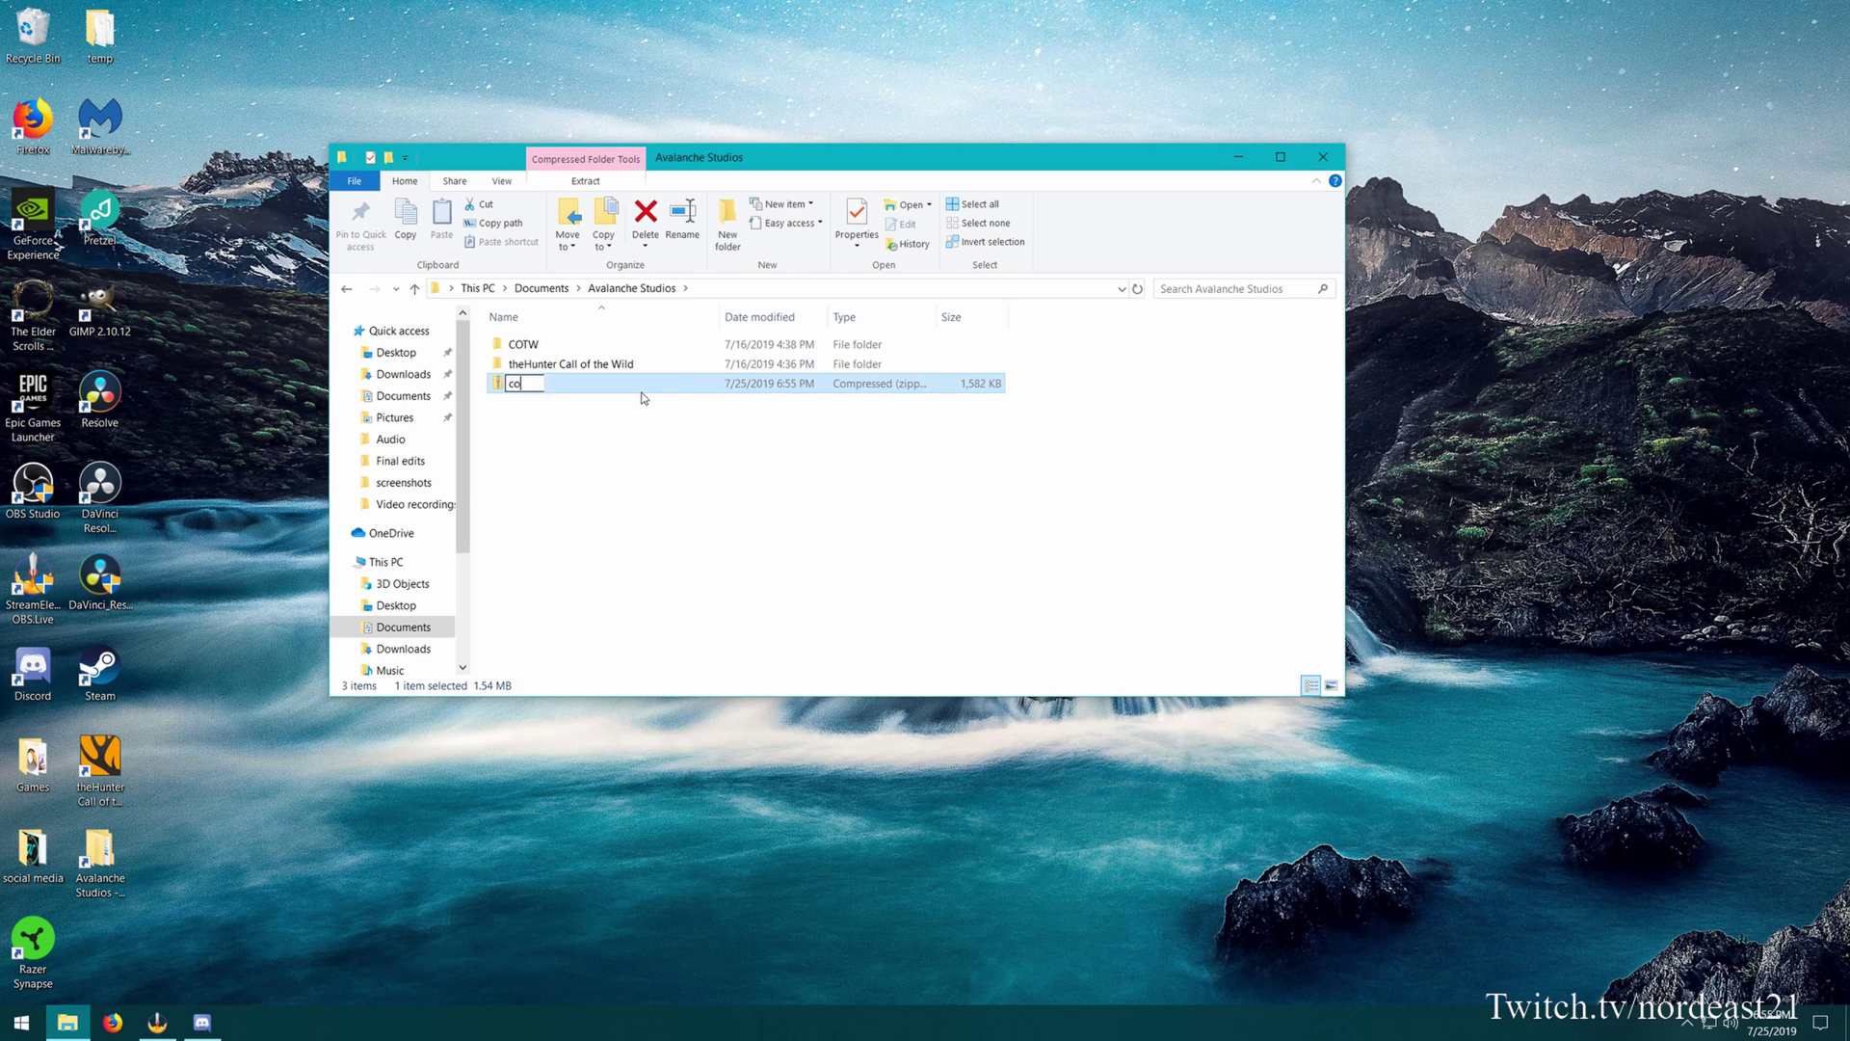
key(BackSpace)
key(BackSpace)
key(BackSpace)
text(COTW)
click(644, 399)
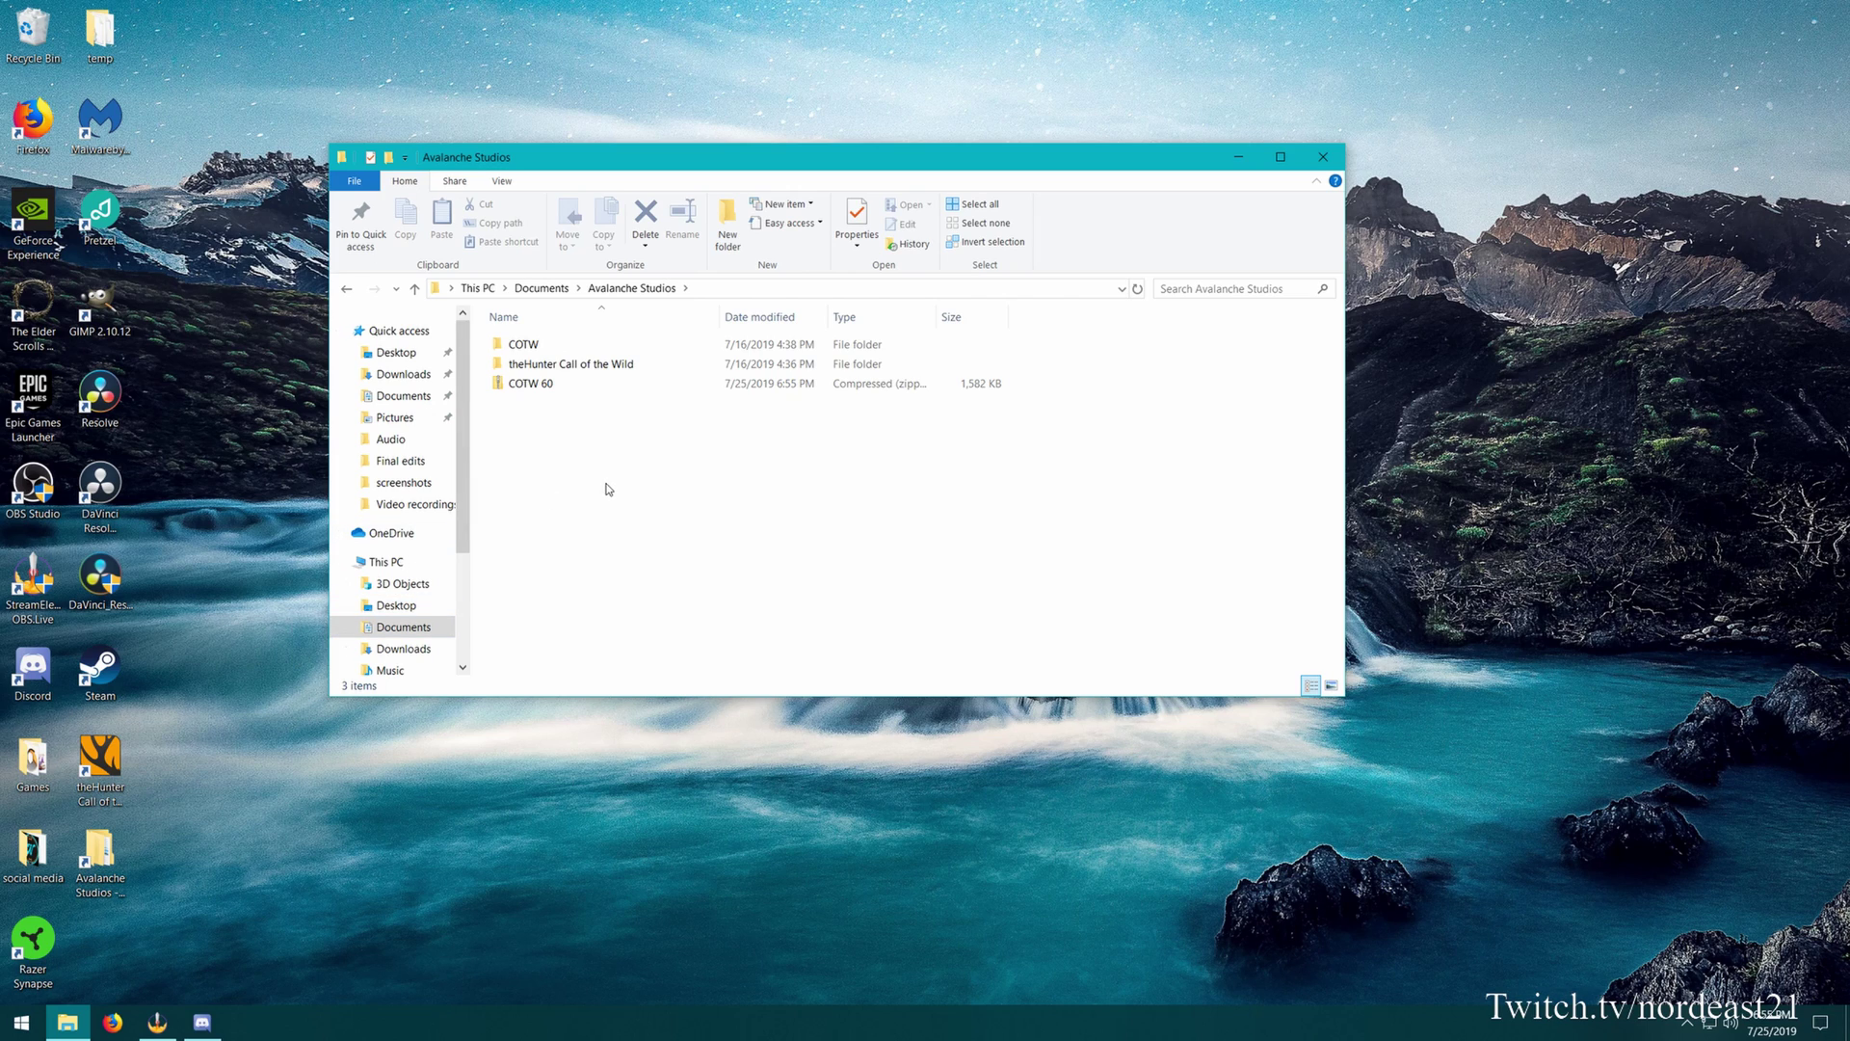
Relaunch theHunter and choose NEW GAME from the main menu.
double_click(125, 771)
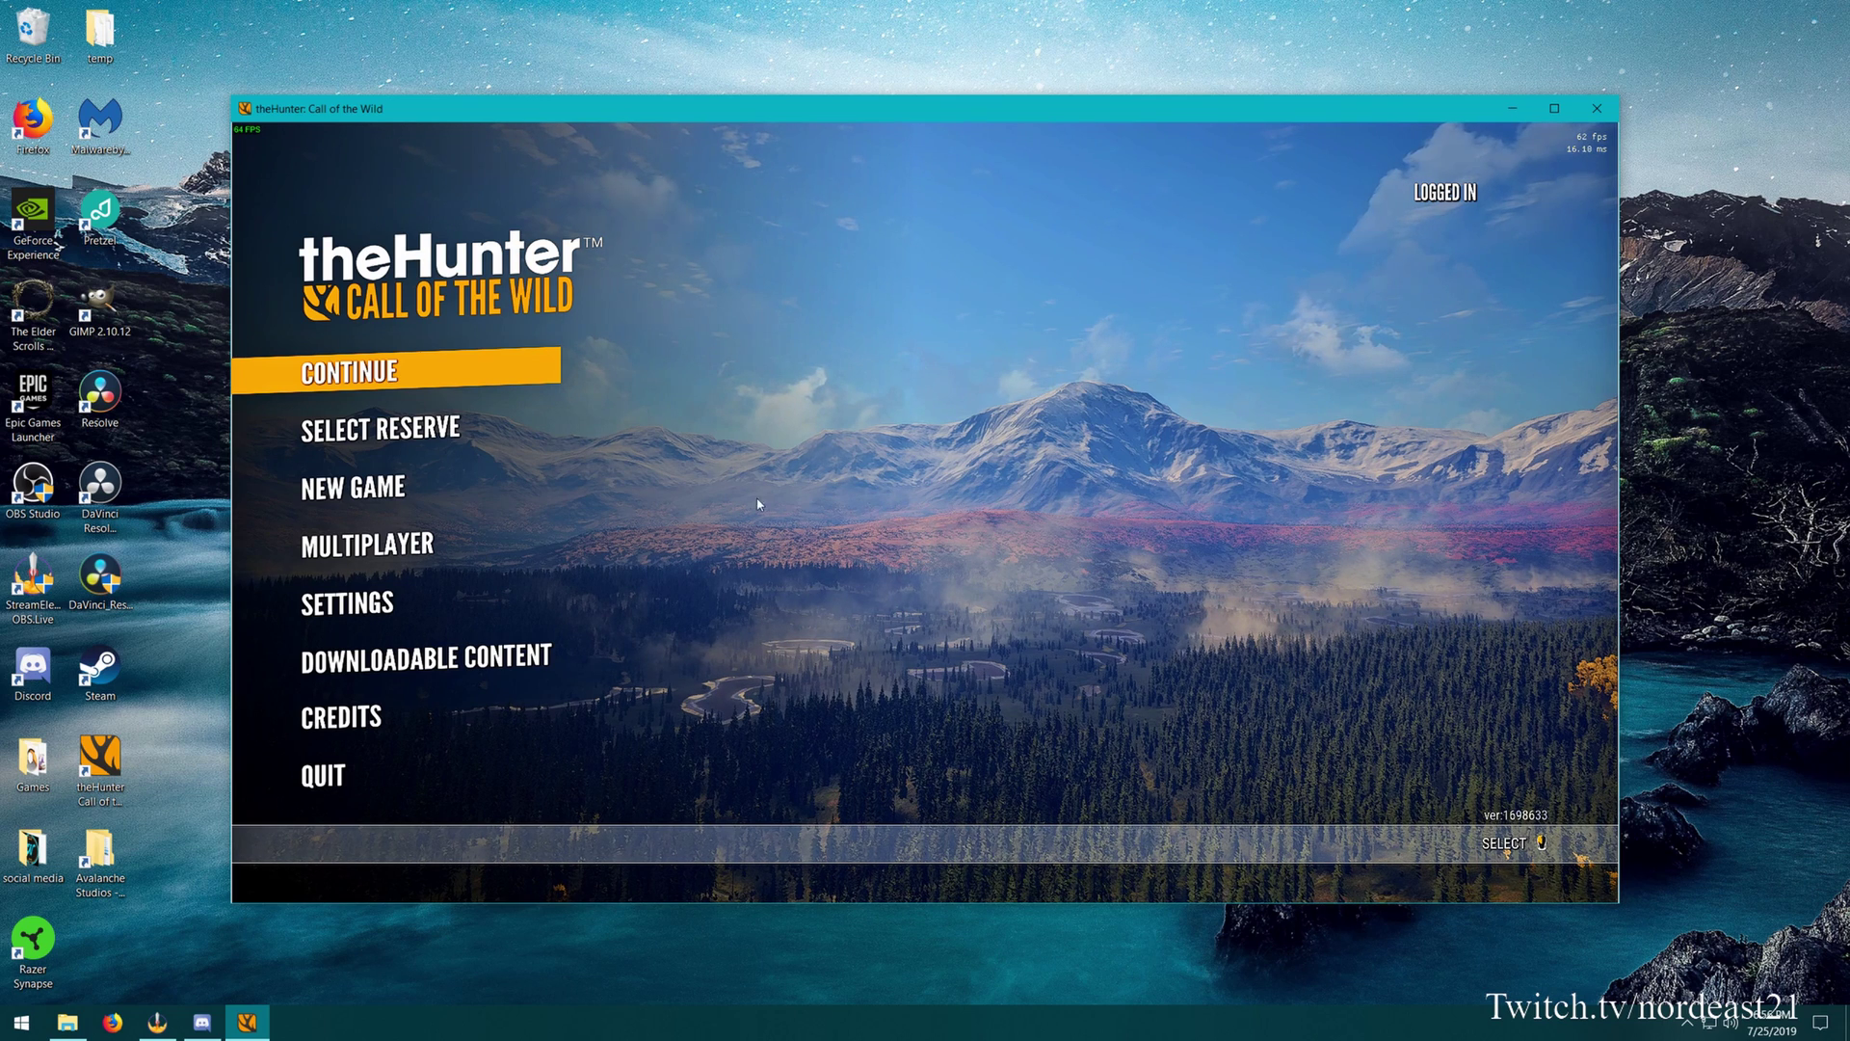
click(372, 491)
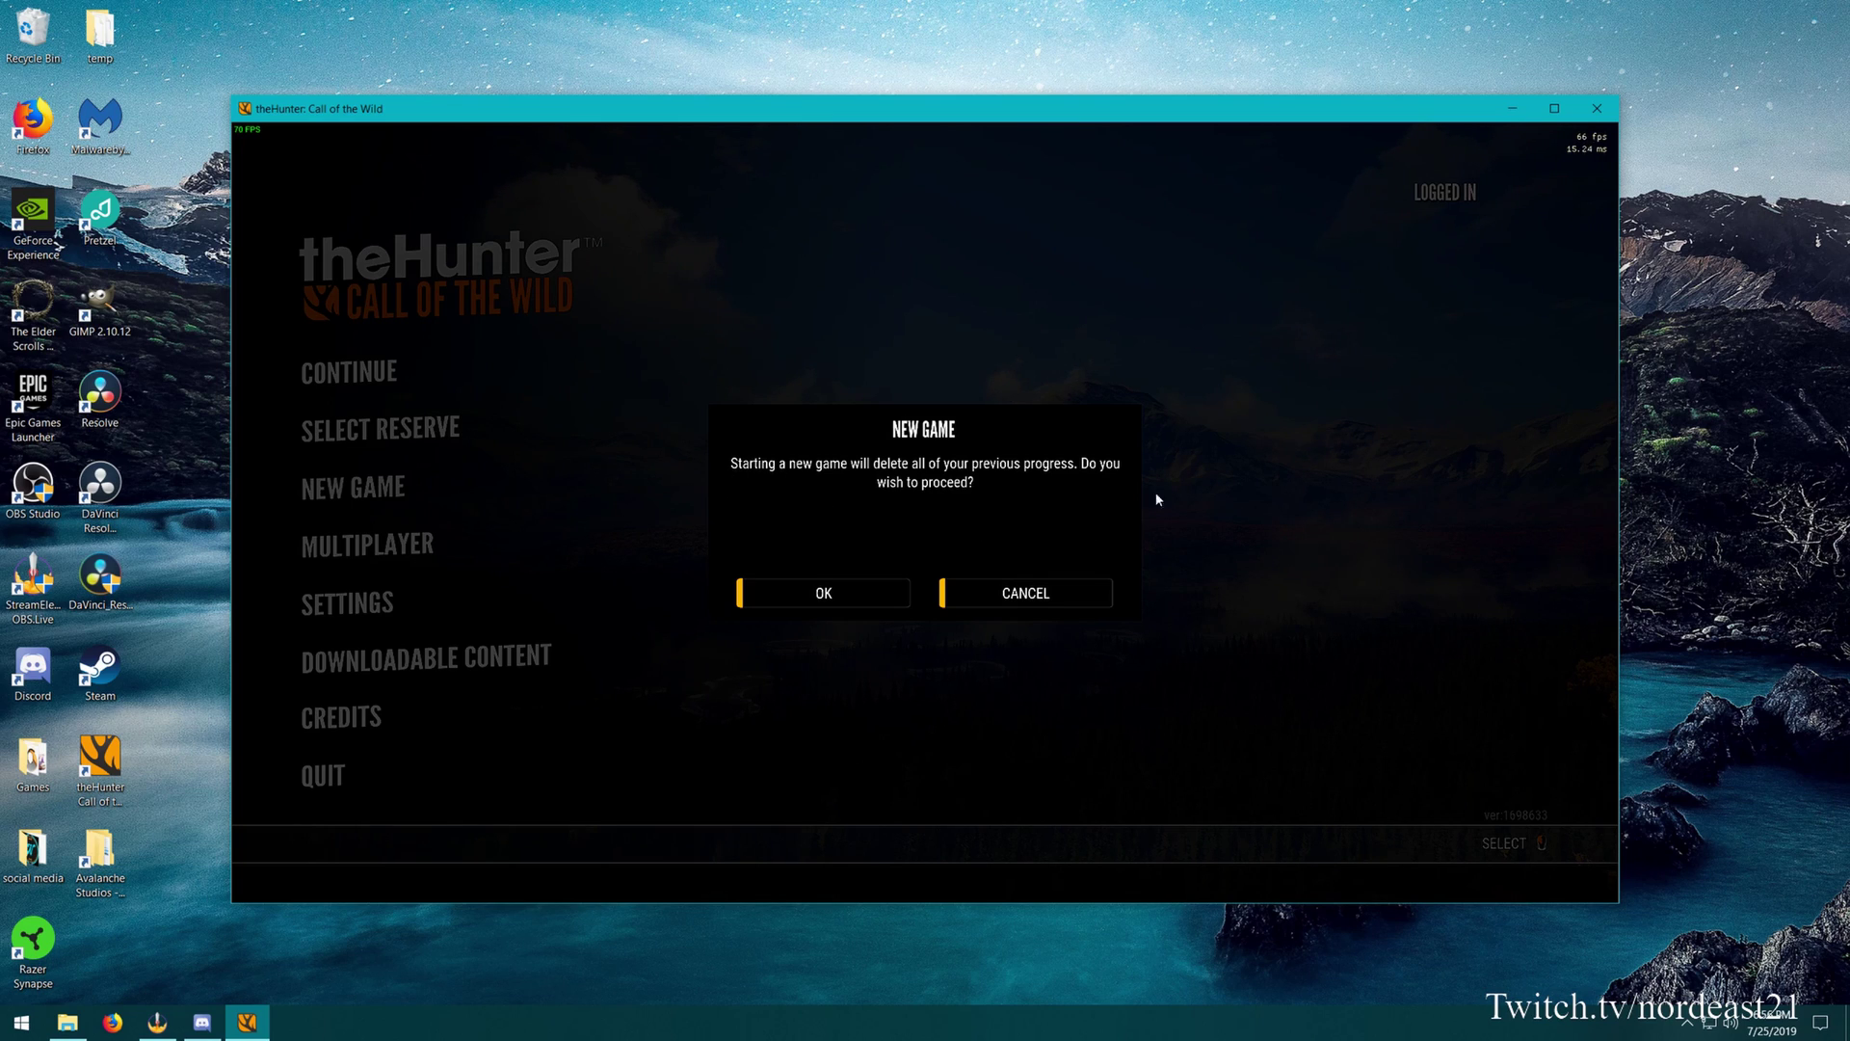
Confirm deleting progress, select Yukon Valley Nature Reserve, and start the new game.
click(834, 594)
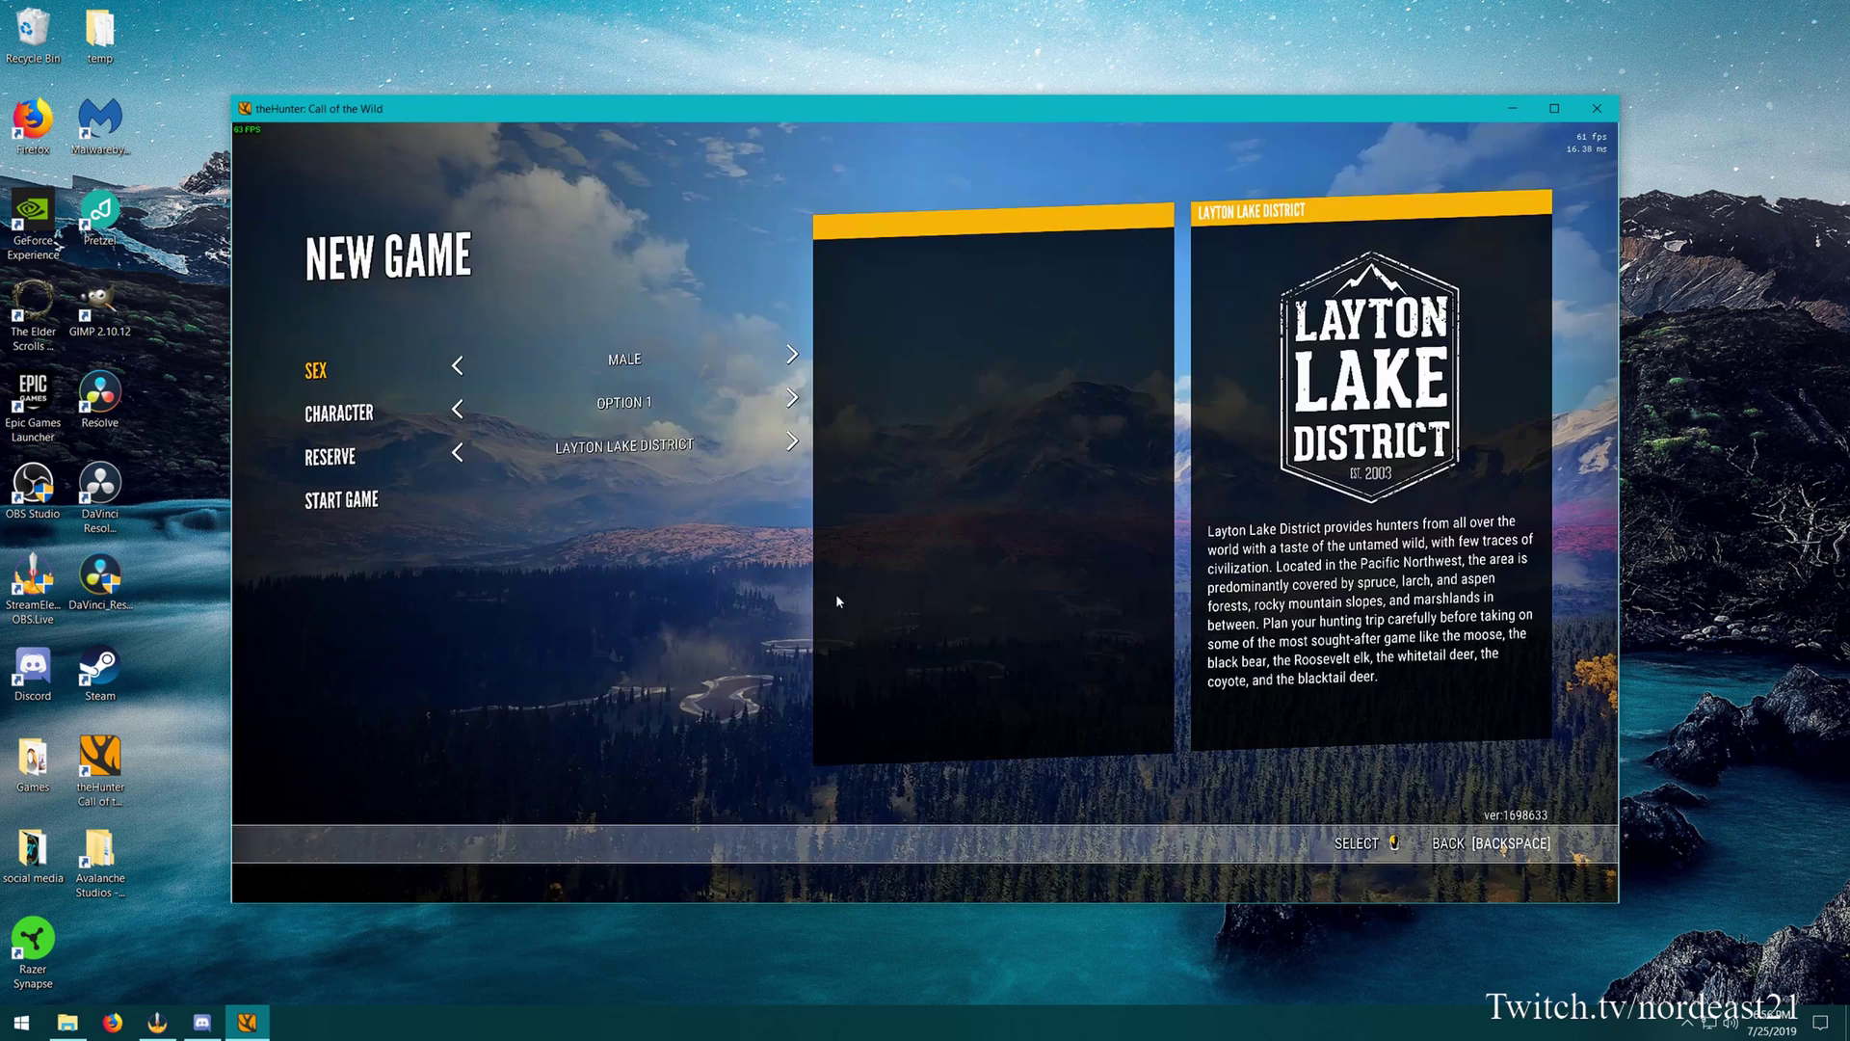
click(464, 455)
click(462, 454)
click(342, 512)
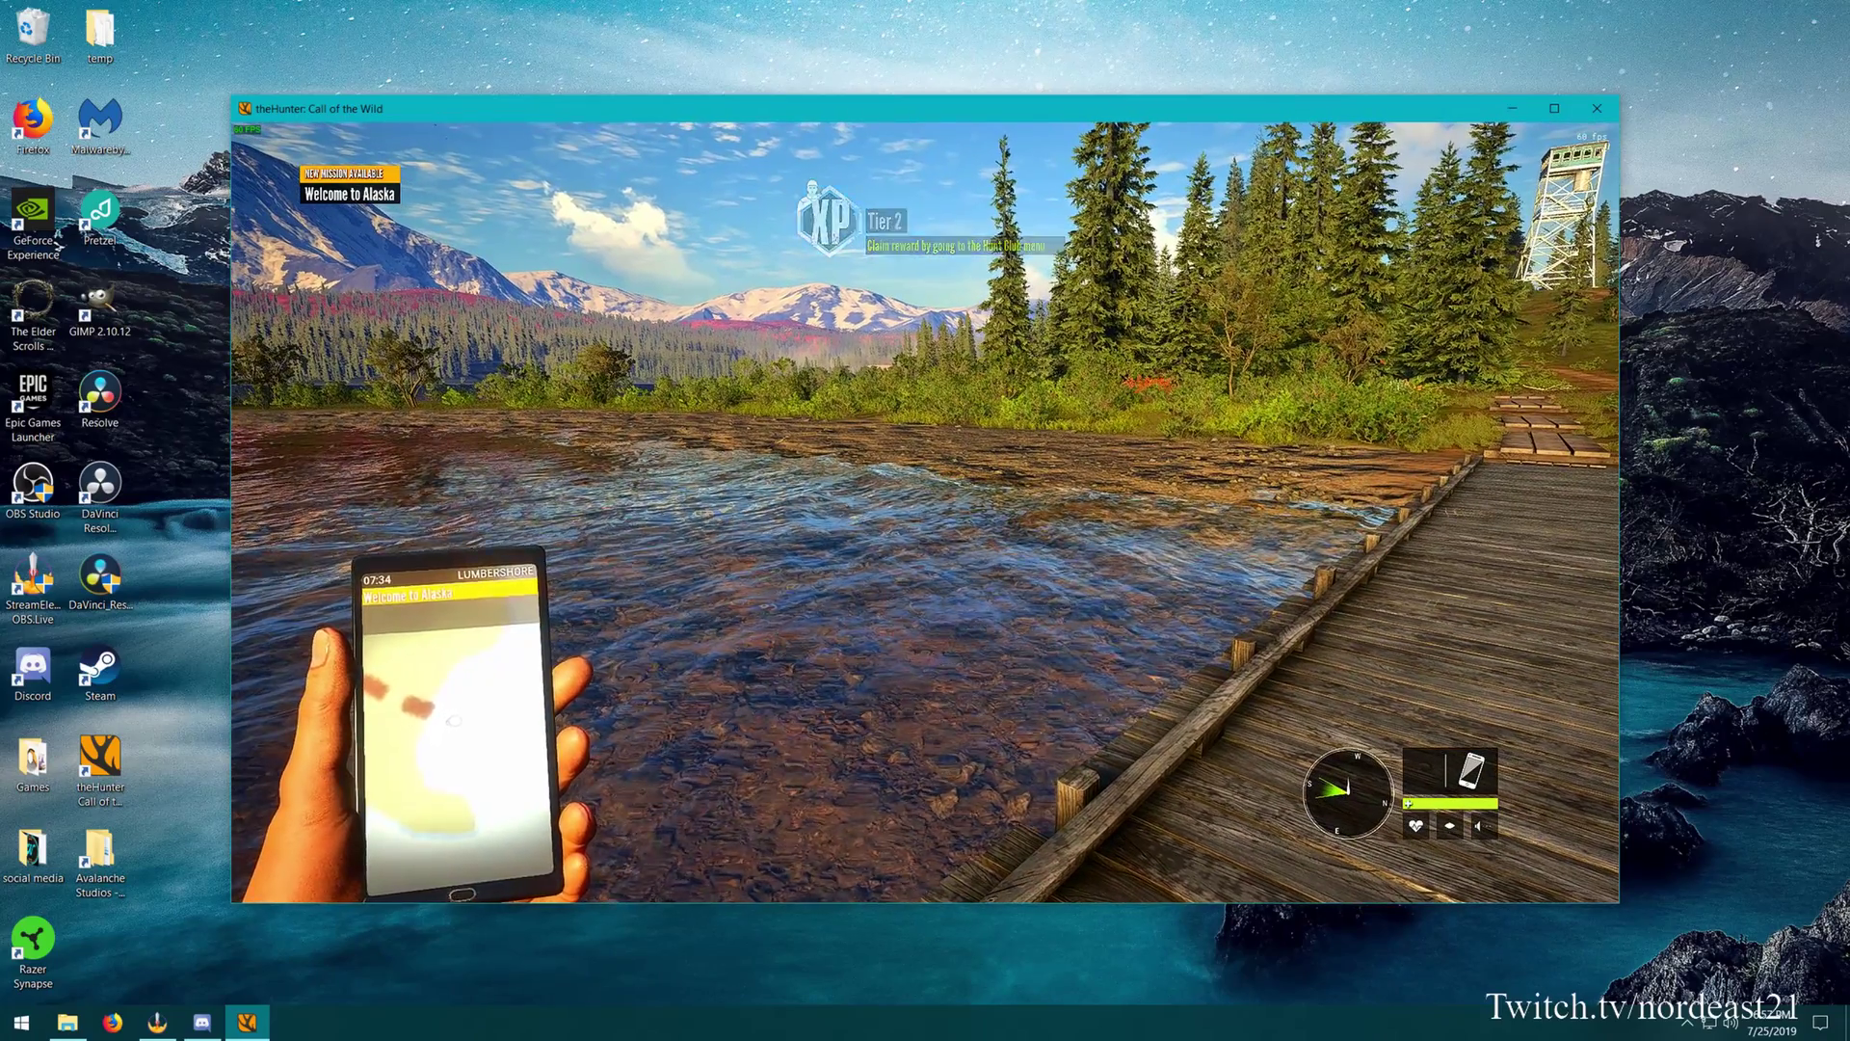
Open the map and view the new level-1 hunter's Hunting Profile in the Codex.
key(m)
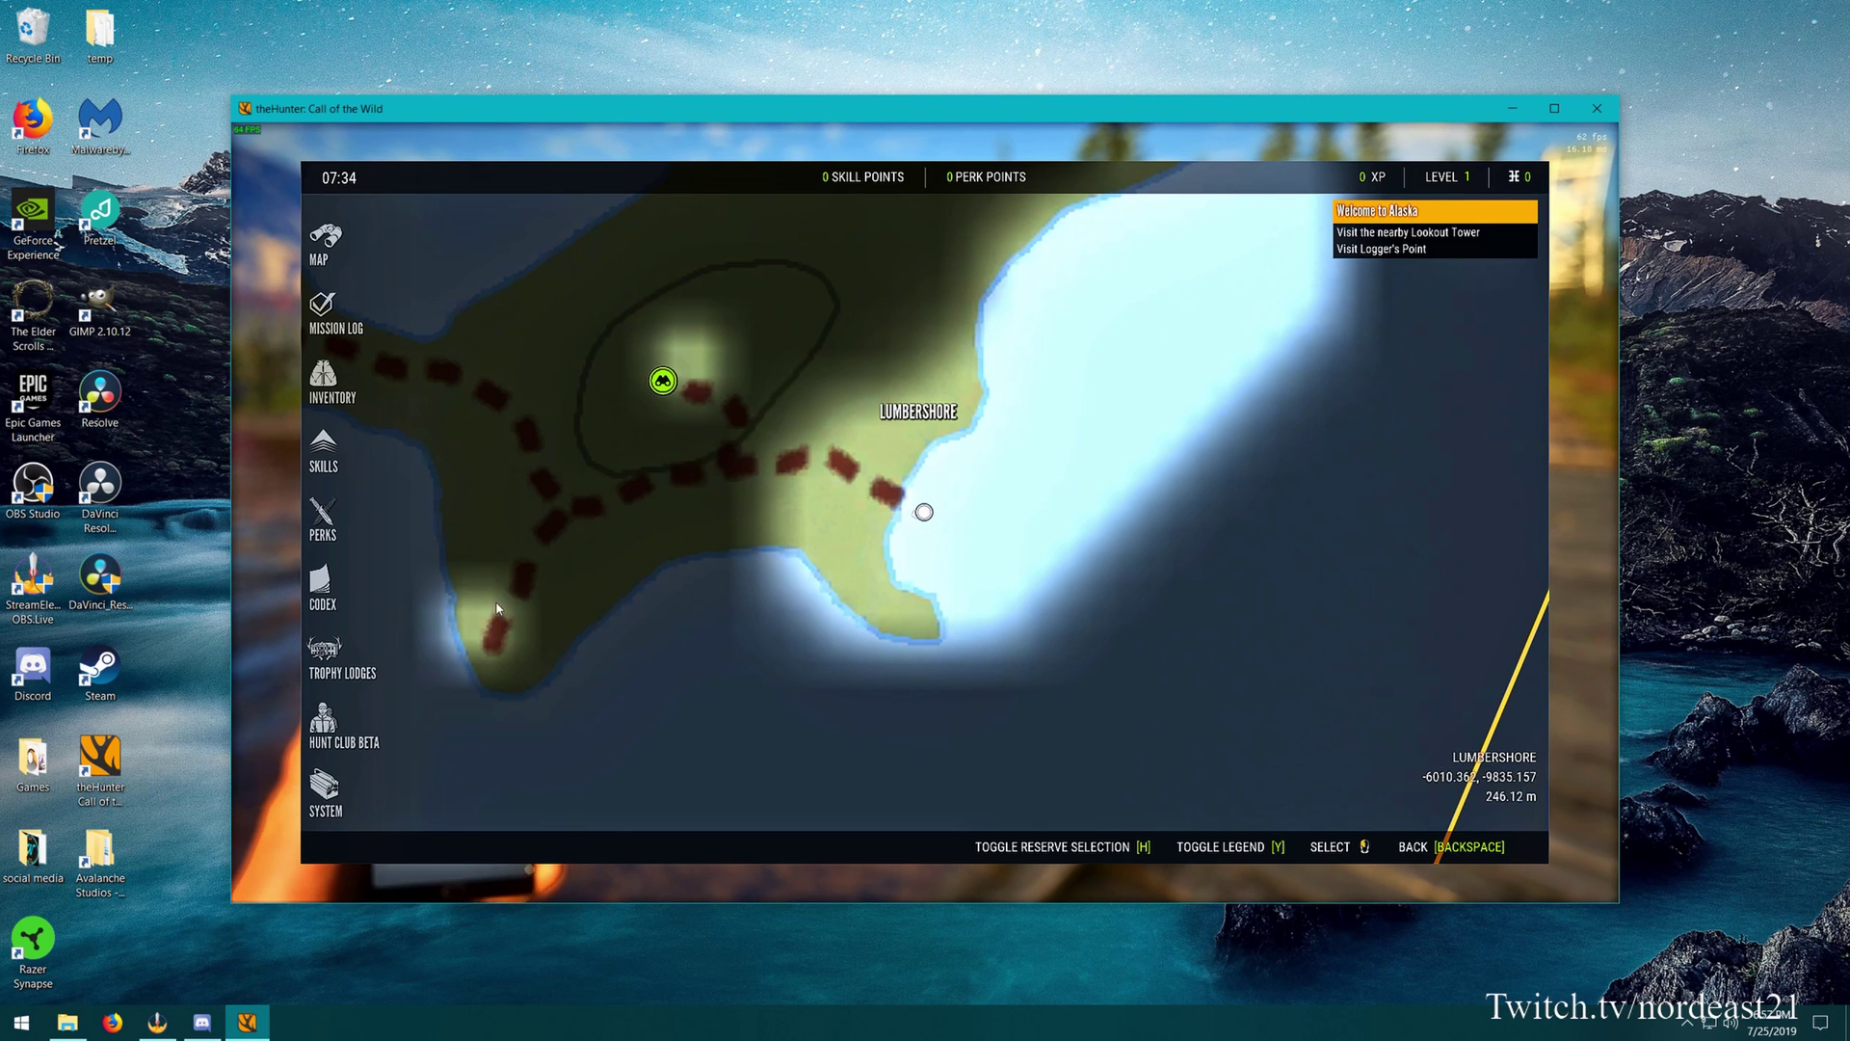
click(321, 585)
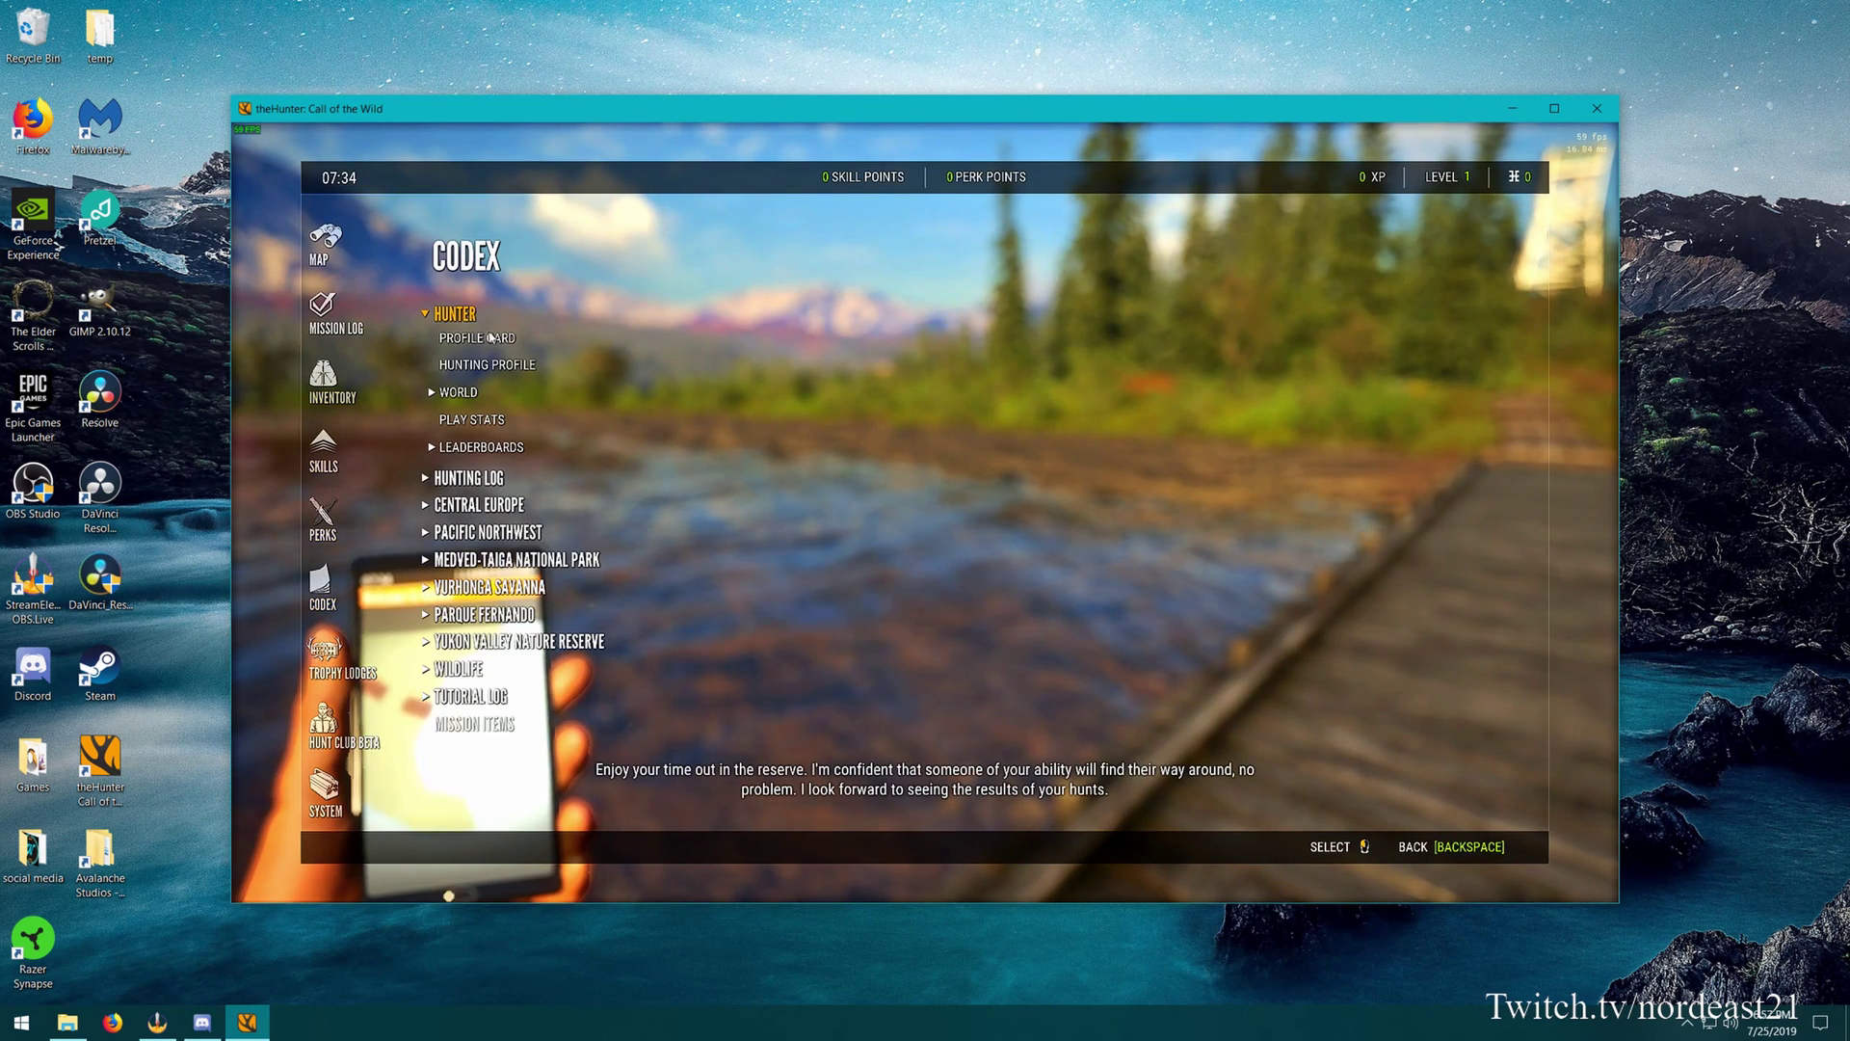
click(487, 364)
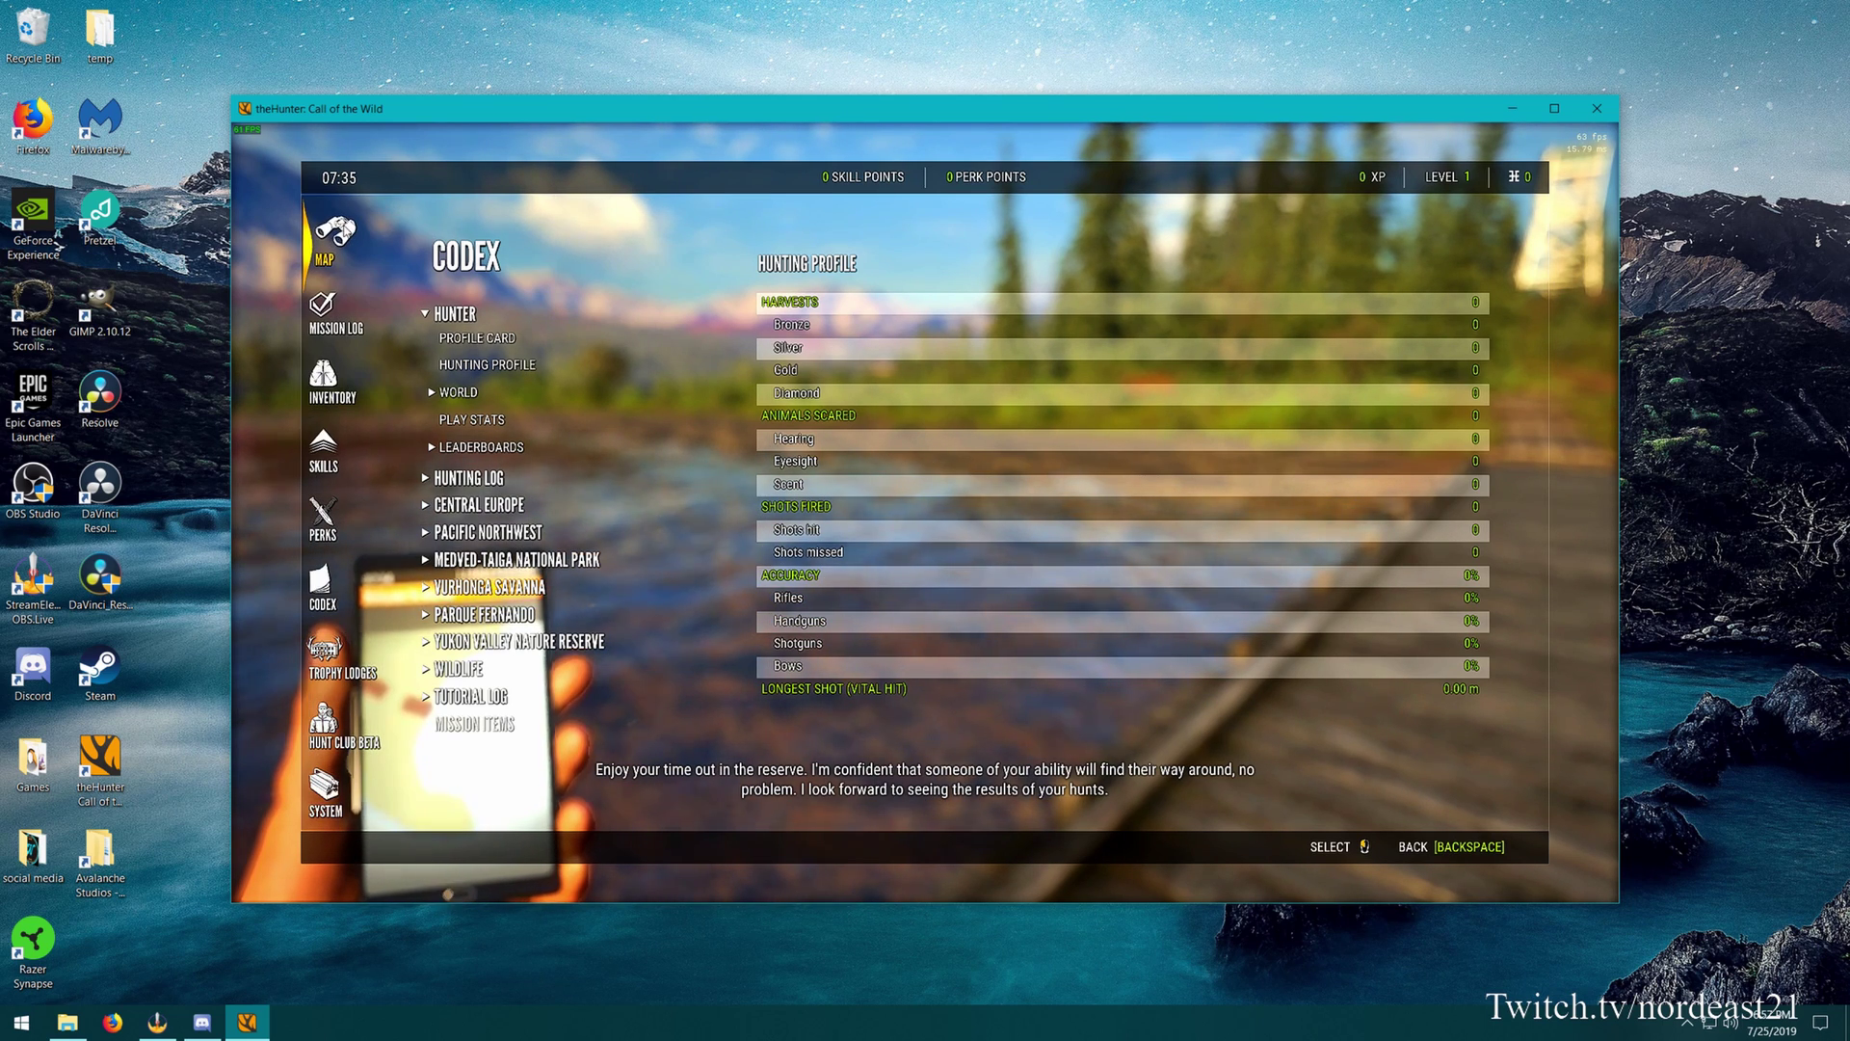
Return to the map, reopen it, and go to the SYSTEM page.
click(327, 241)
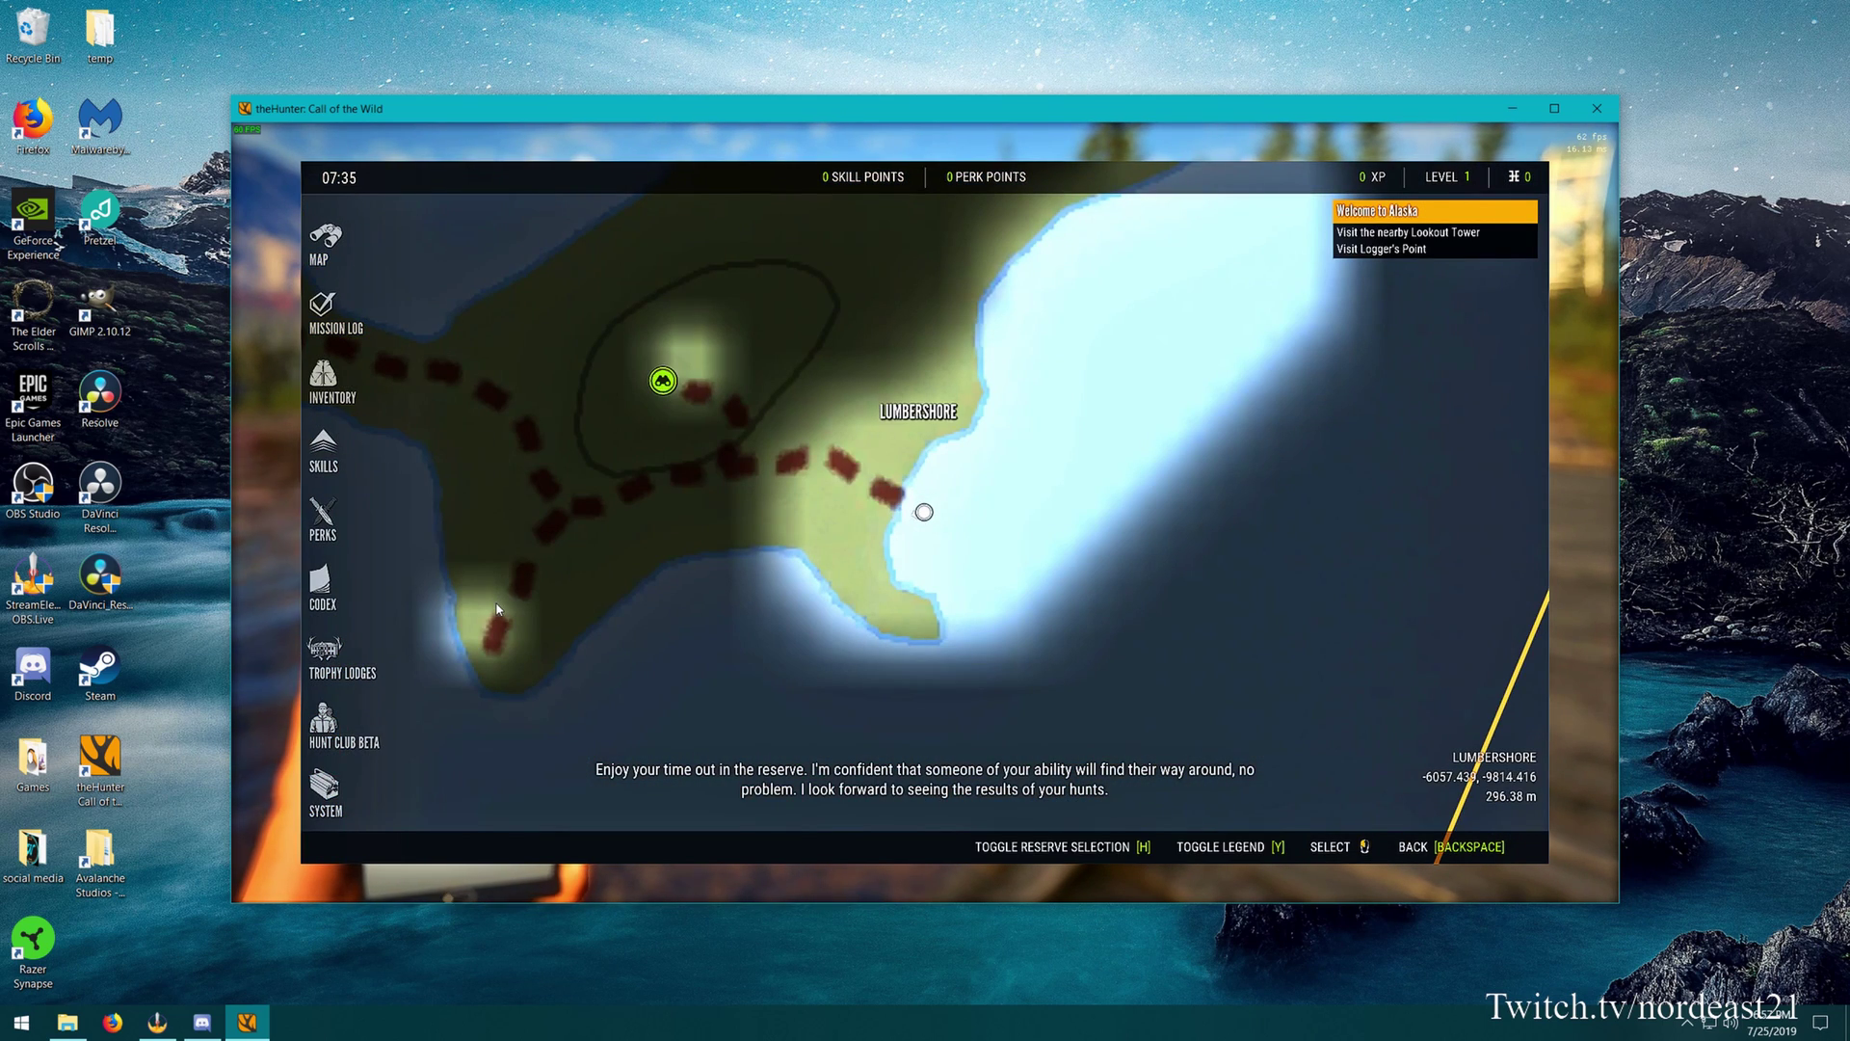
key(BackSpace)
key(m)
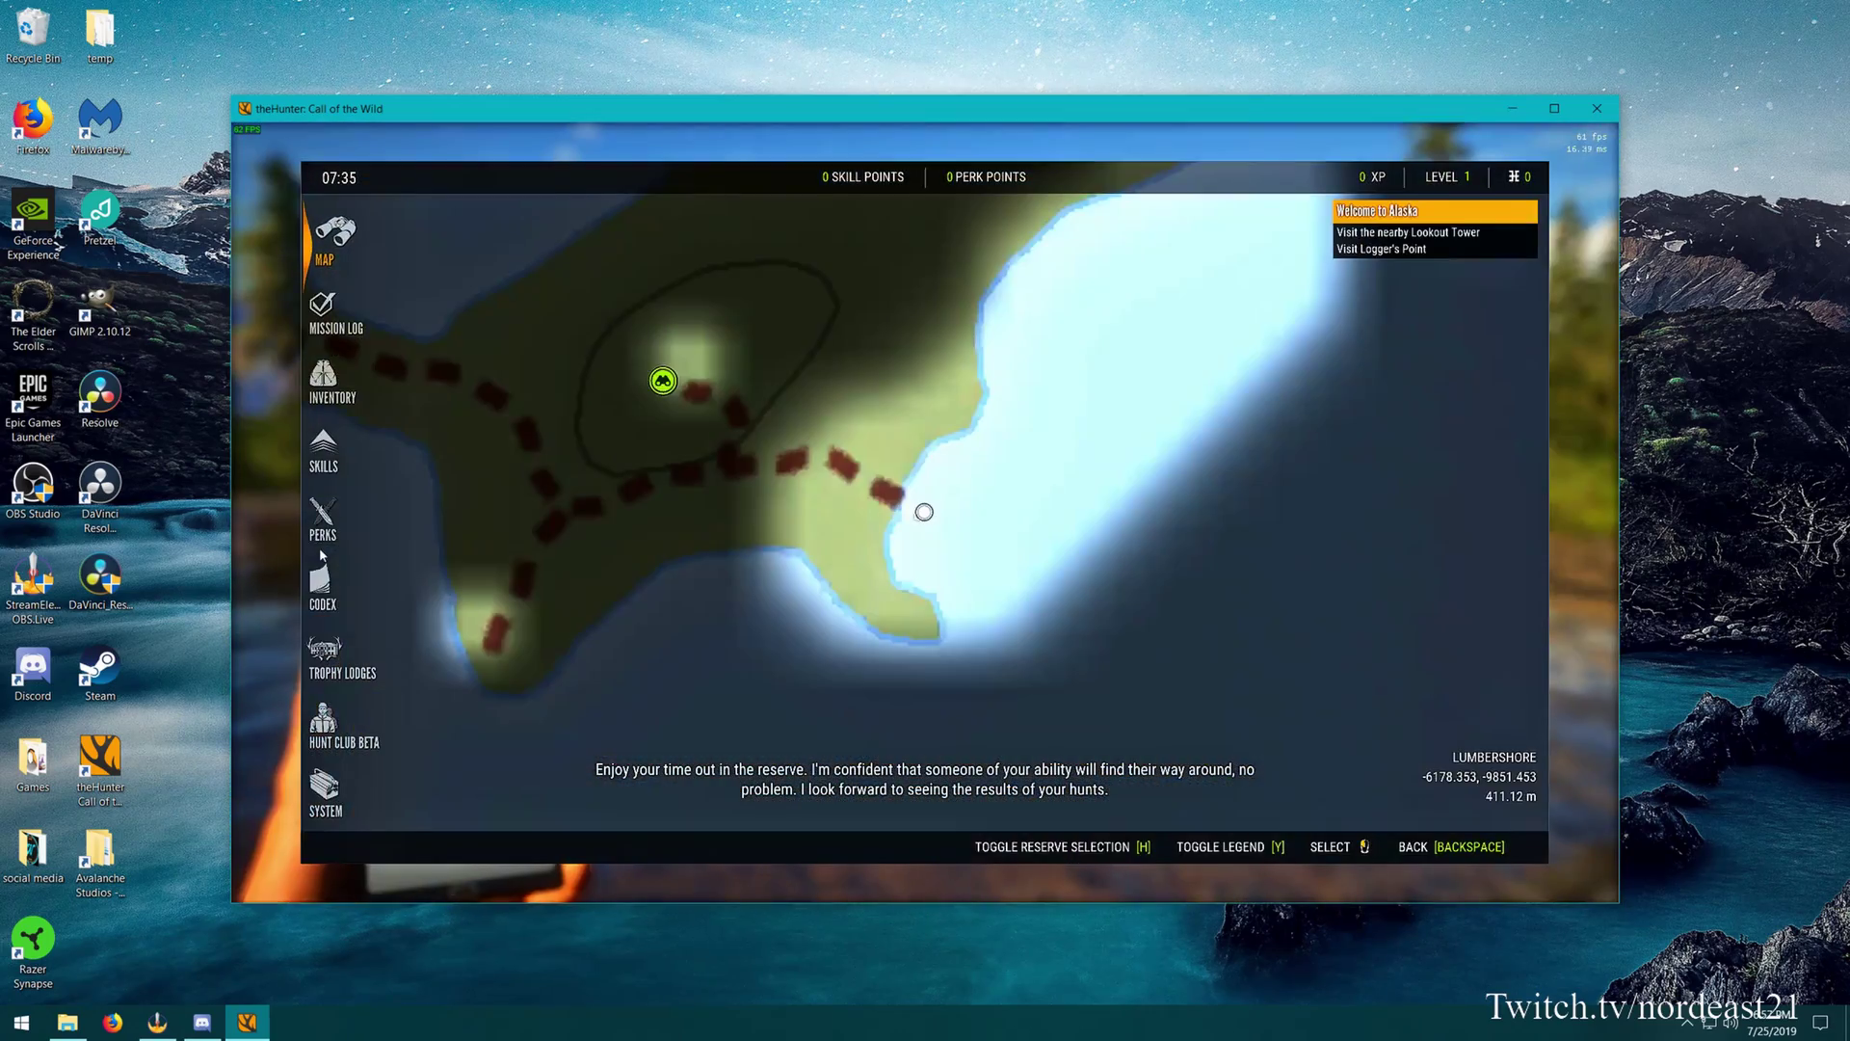
click(325, 788)
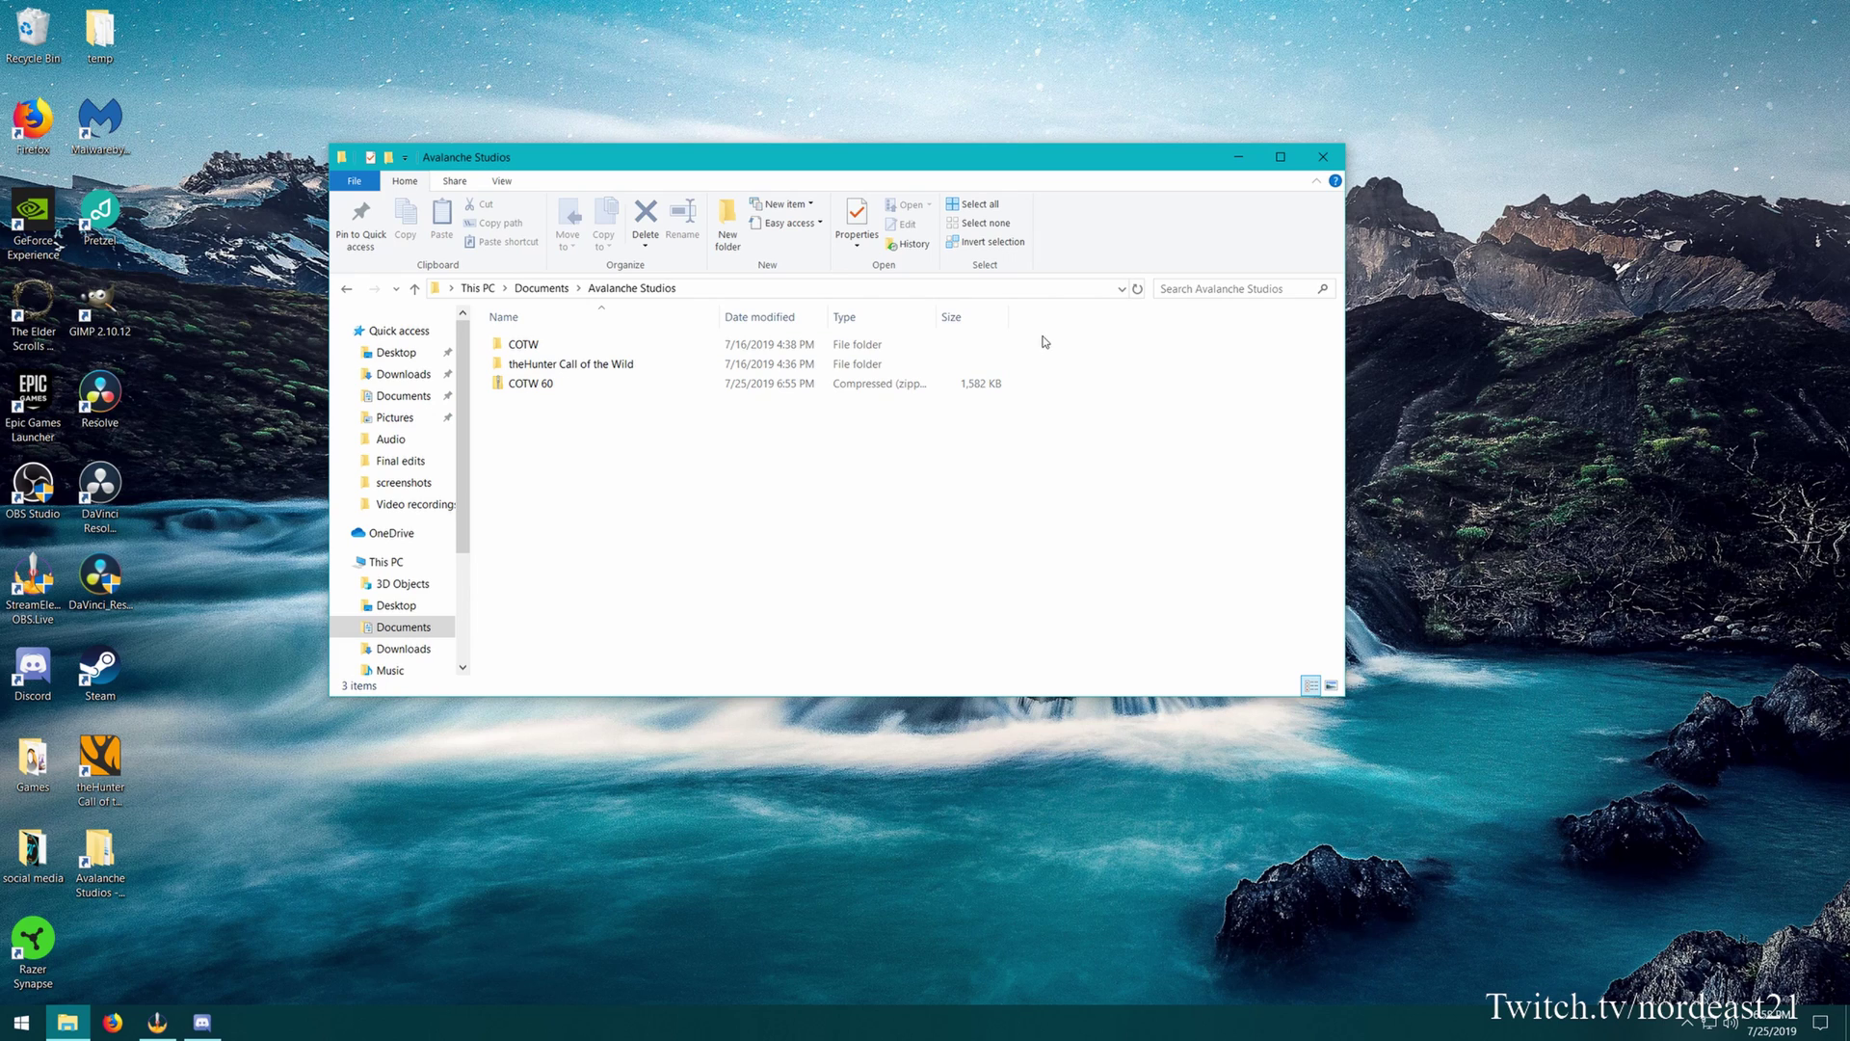
Send the selected COTW and theHunter Call of the Wild folders to a new compressed zip.
drag(1037, 347, 834, 373)
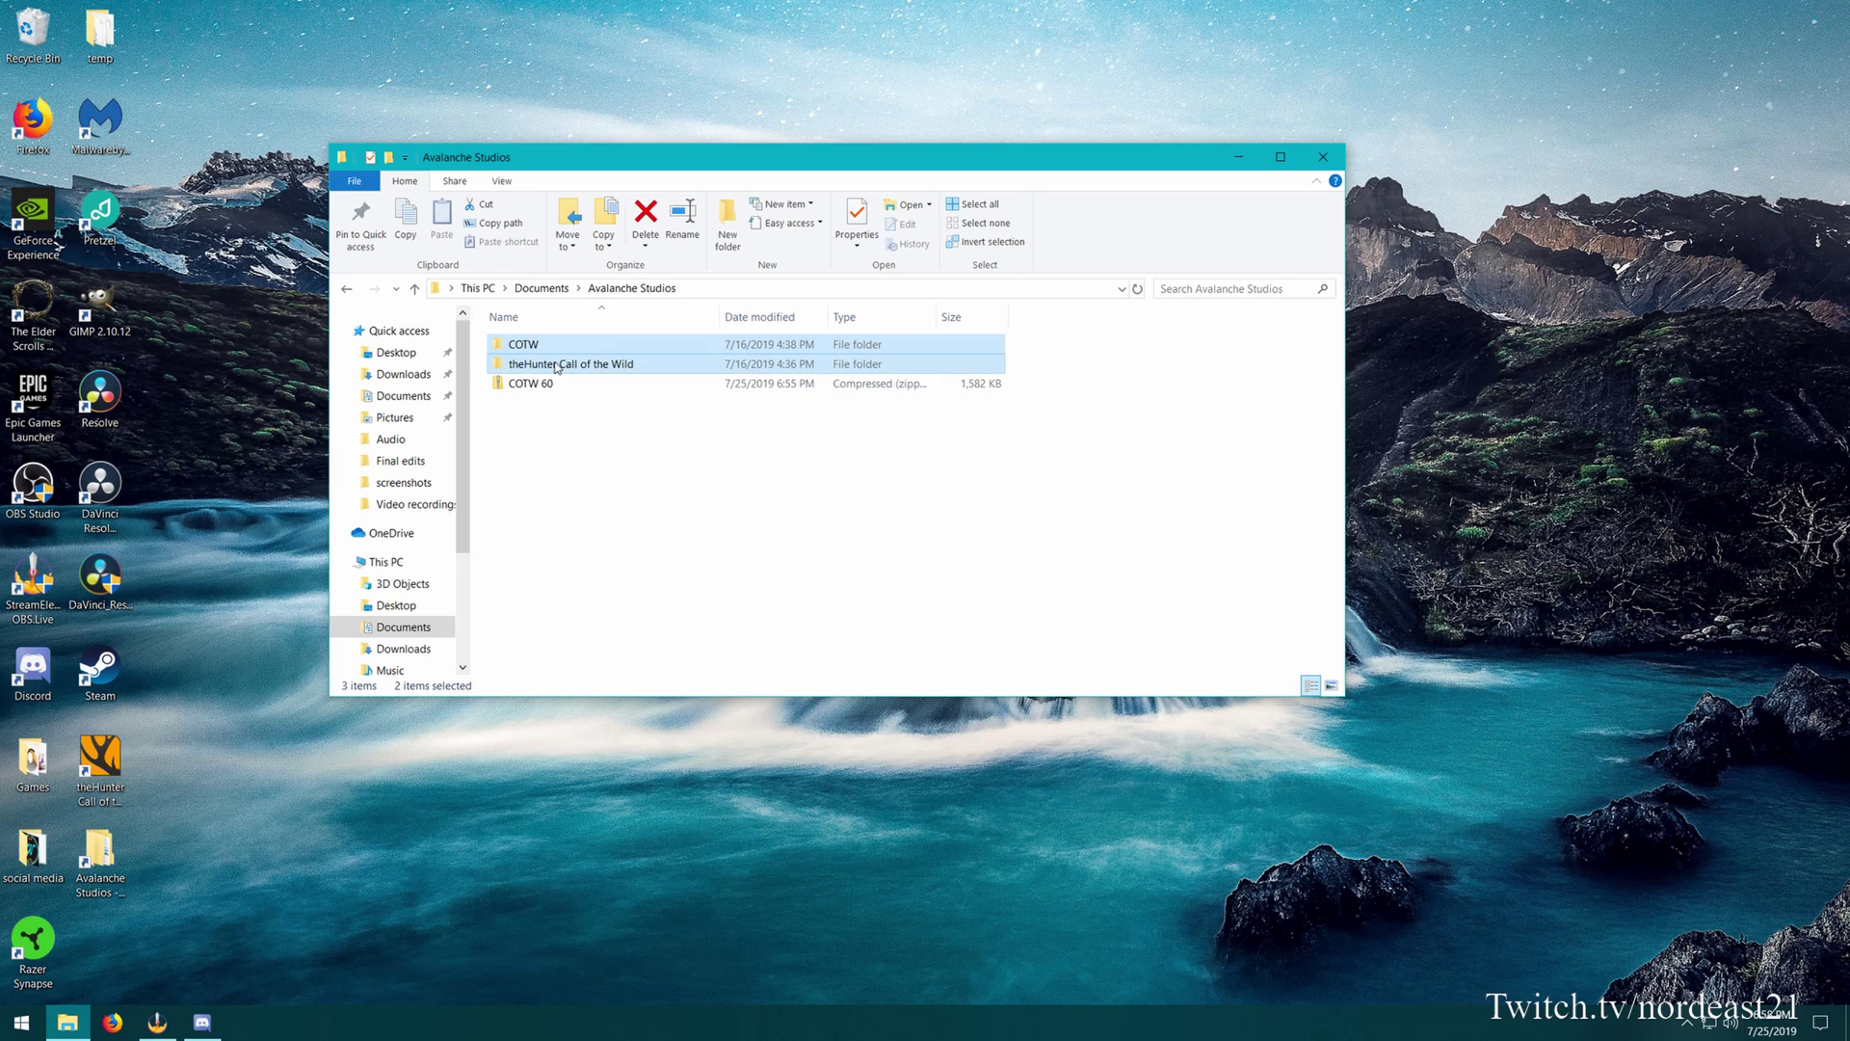
right_click(681, 374)
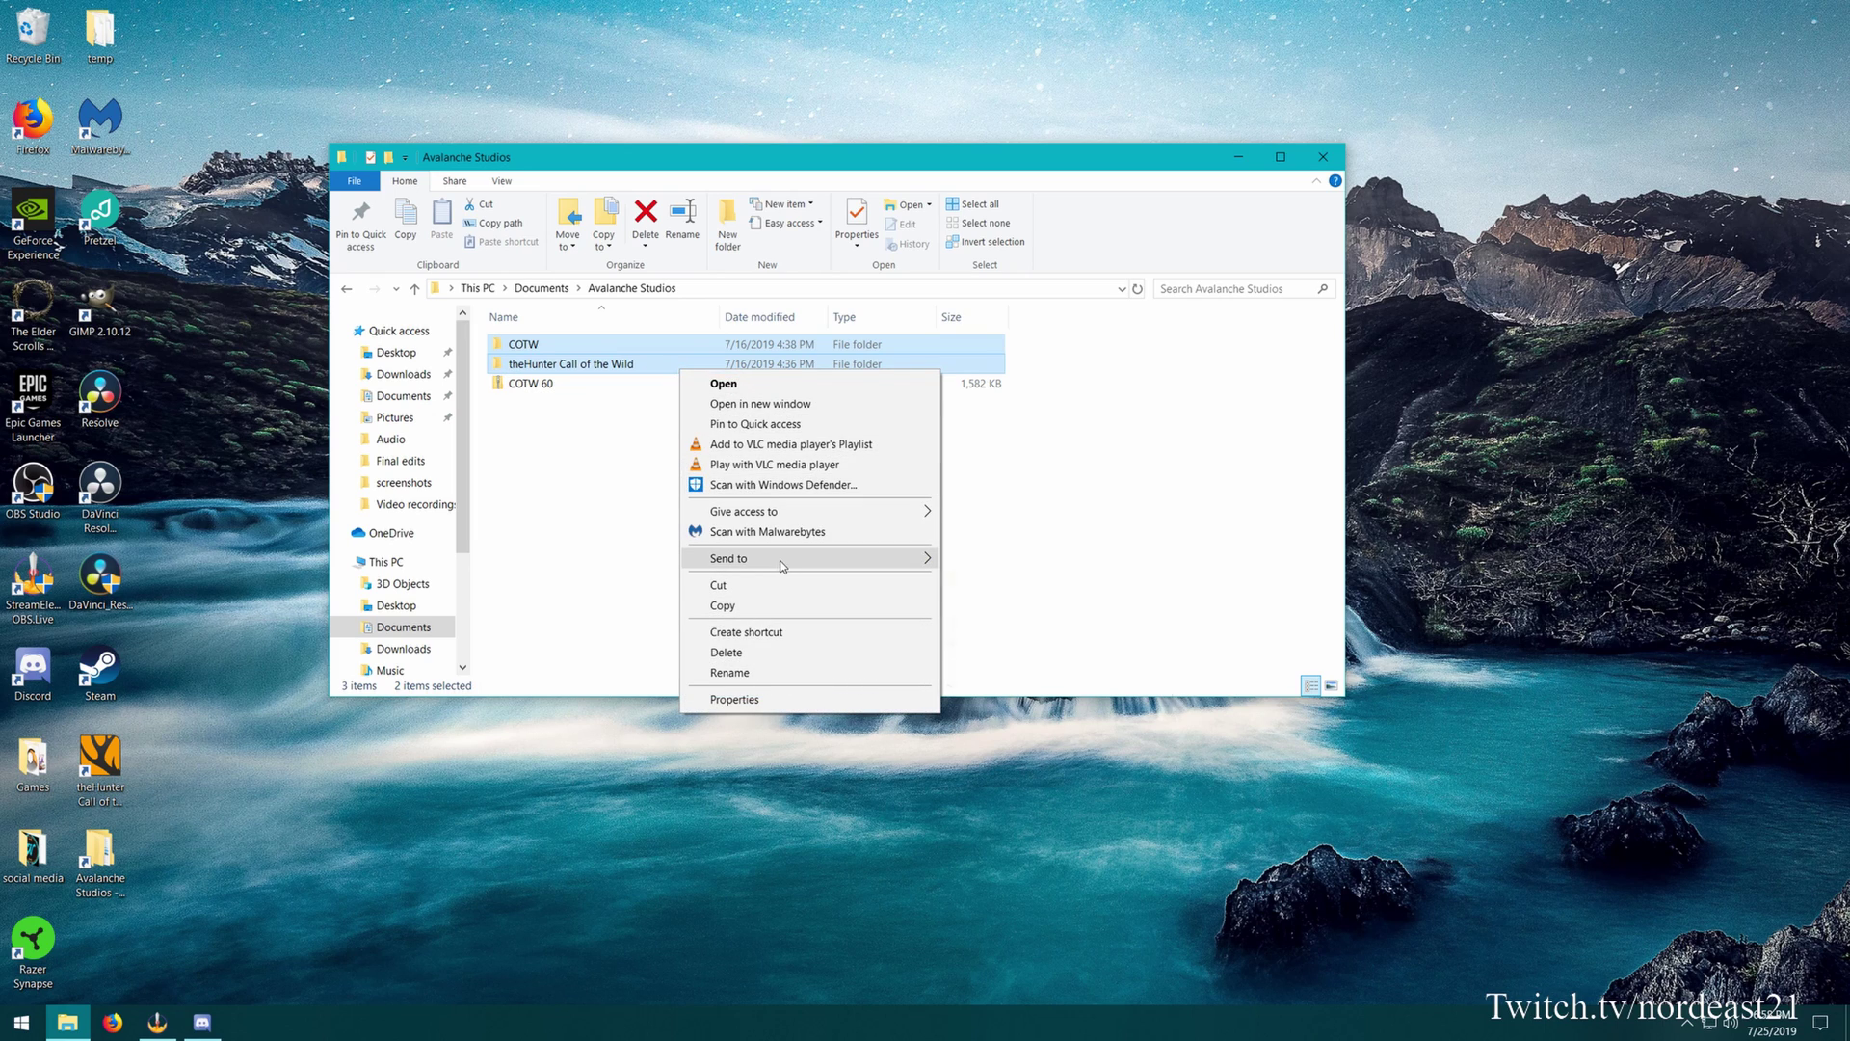
mouse_move(783, 567)
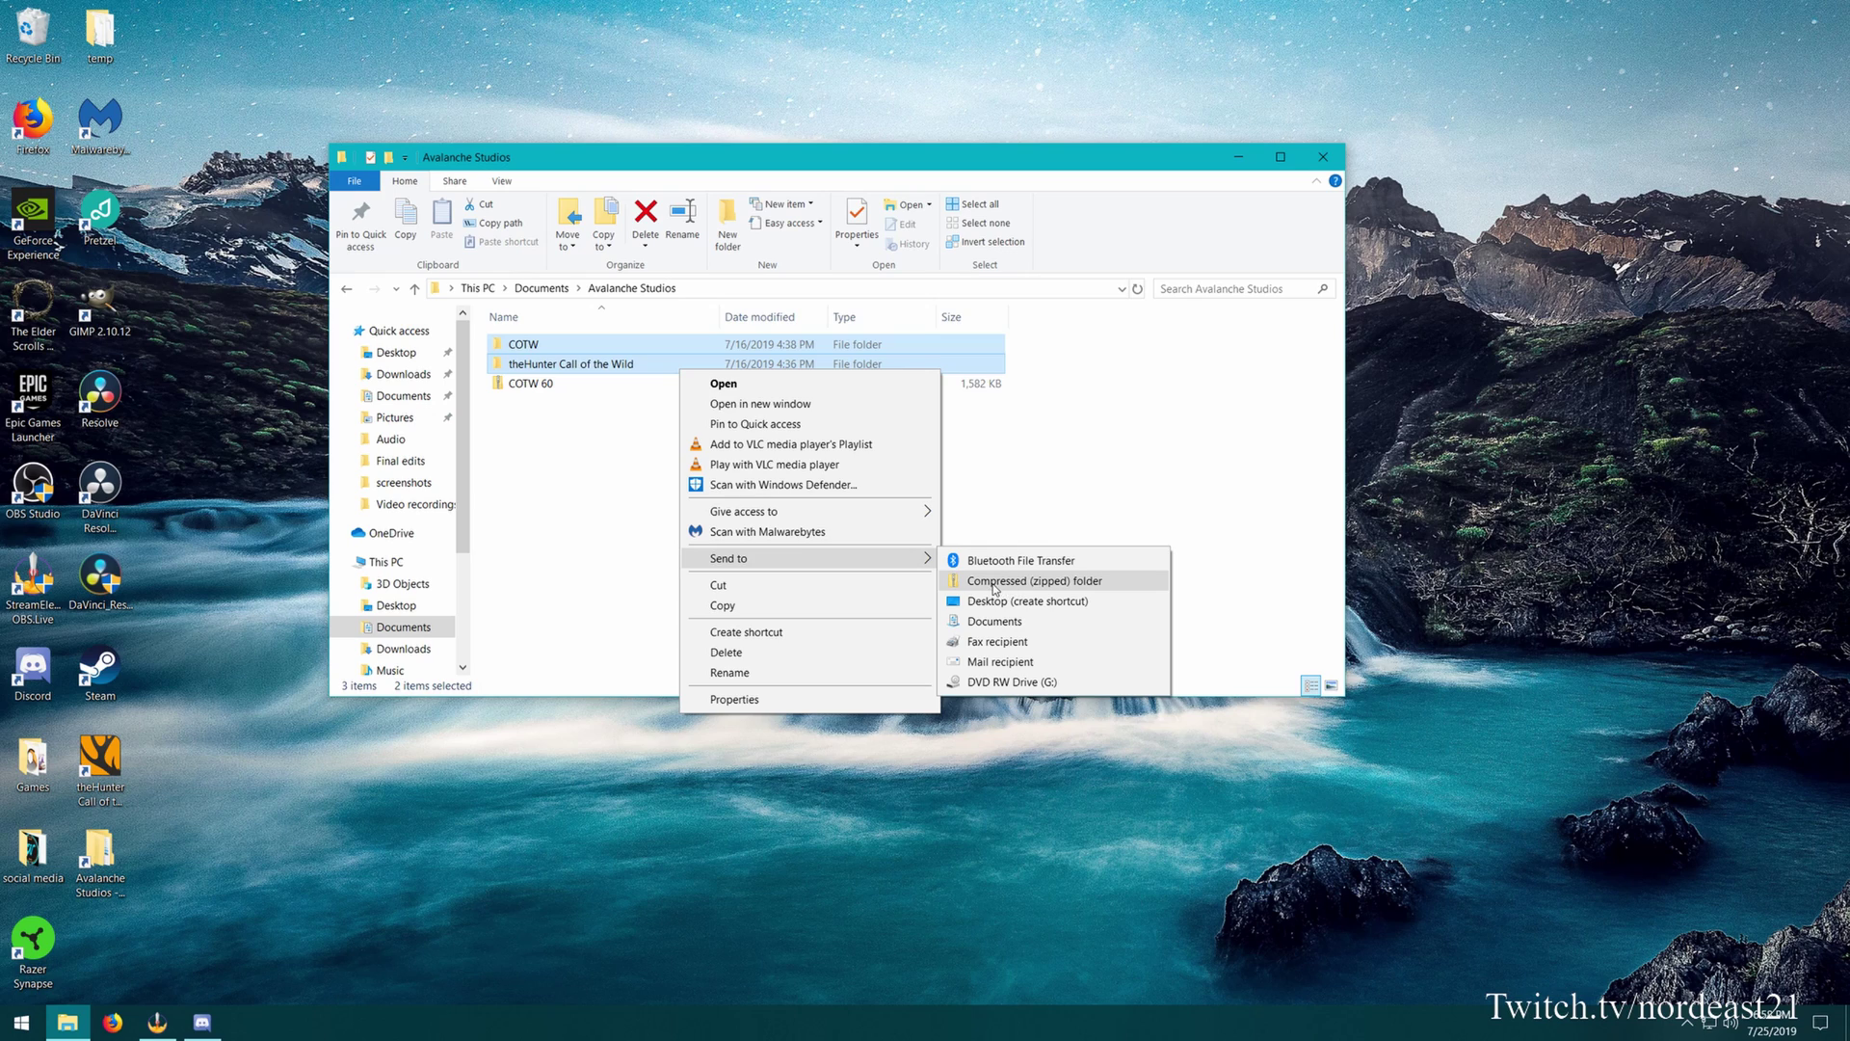
click(1082, 588)
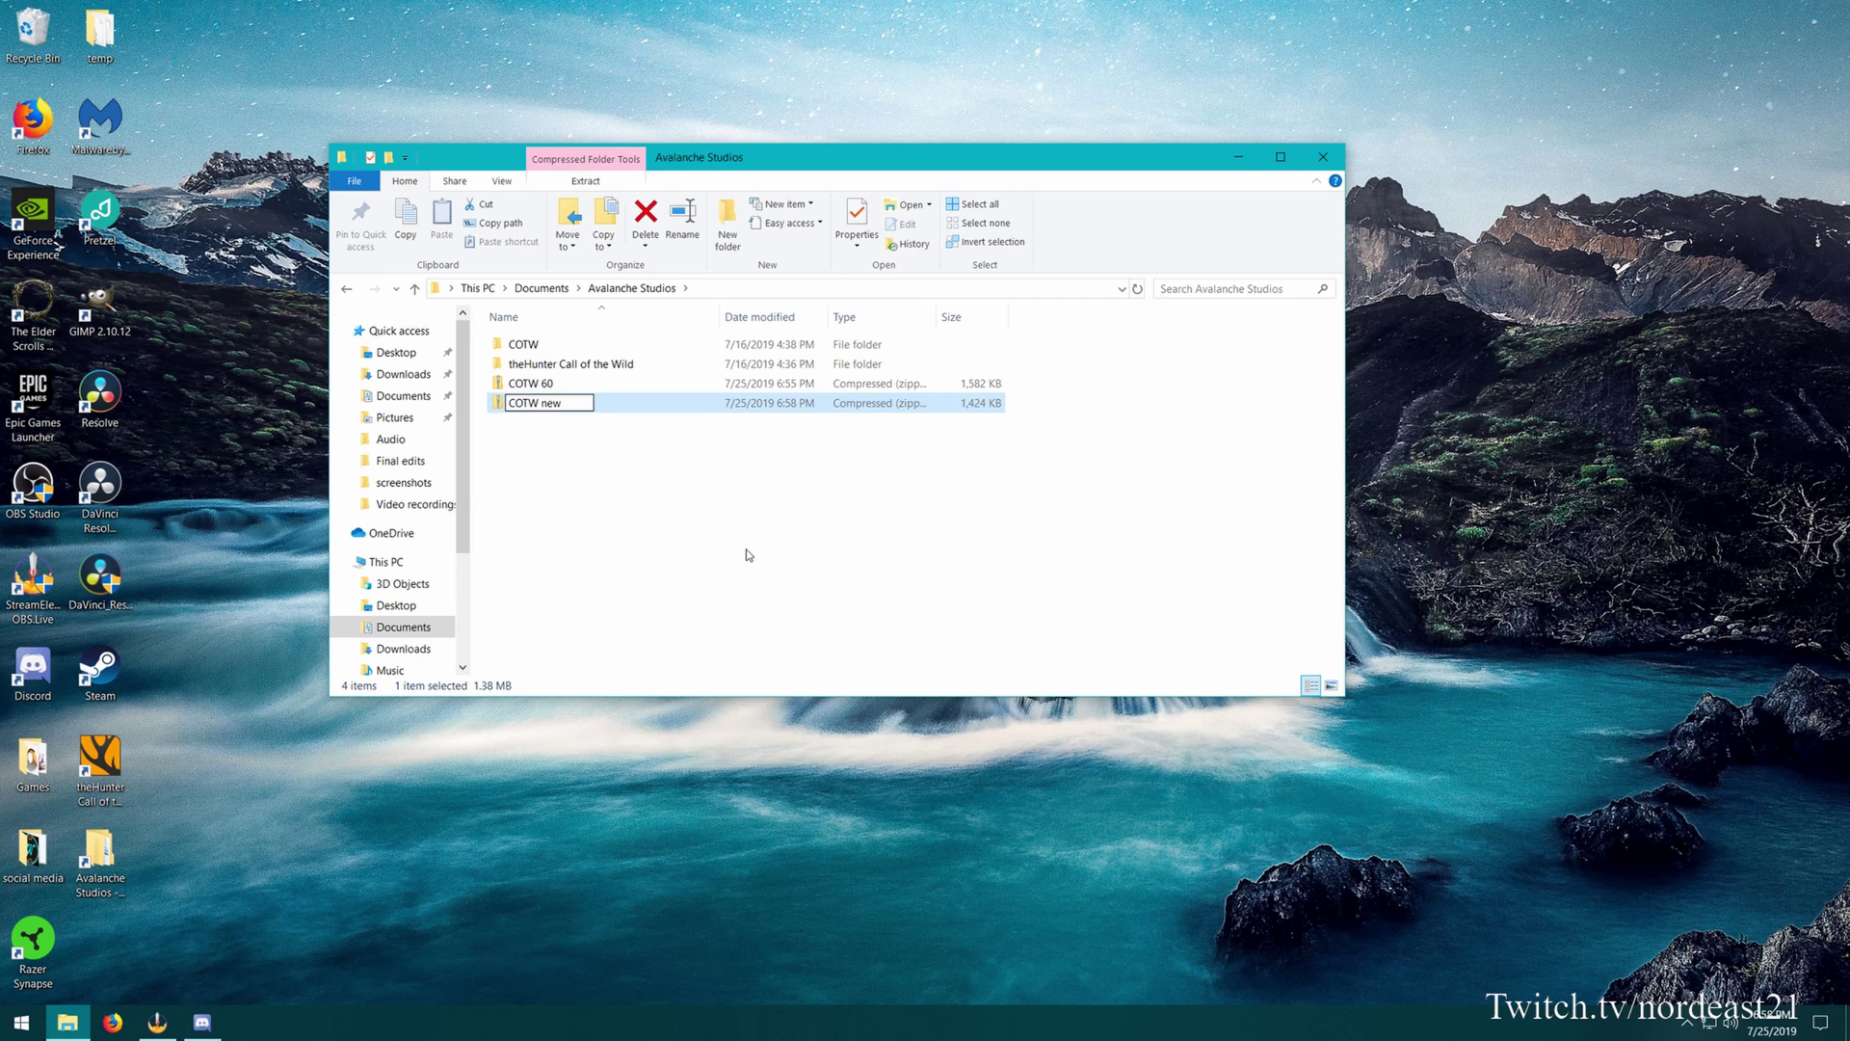
Name the zip COTW new game, then extract COTW 60 into Avalanche Studios, replacing existing files.
click(750, 554)
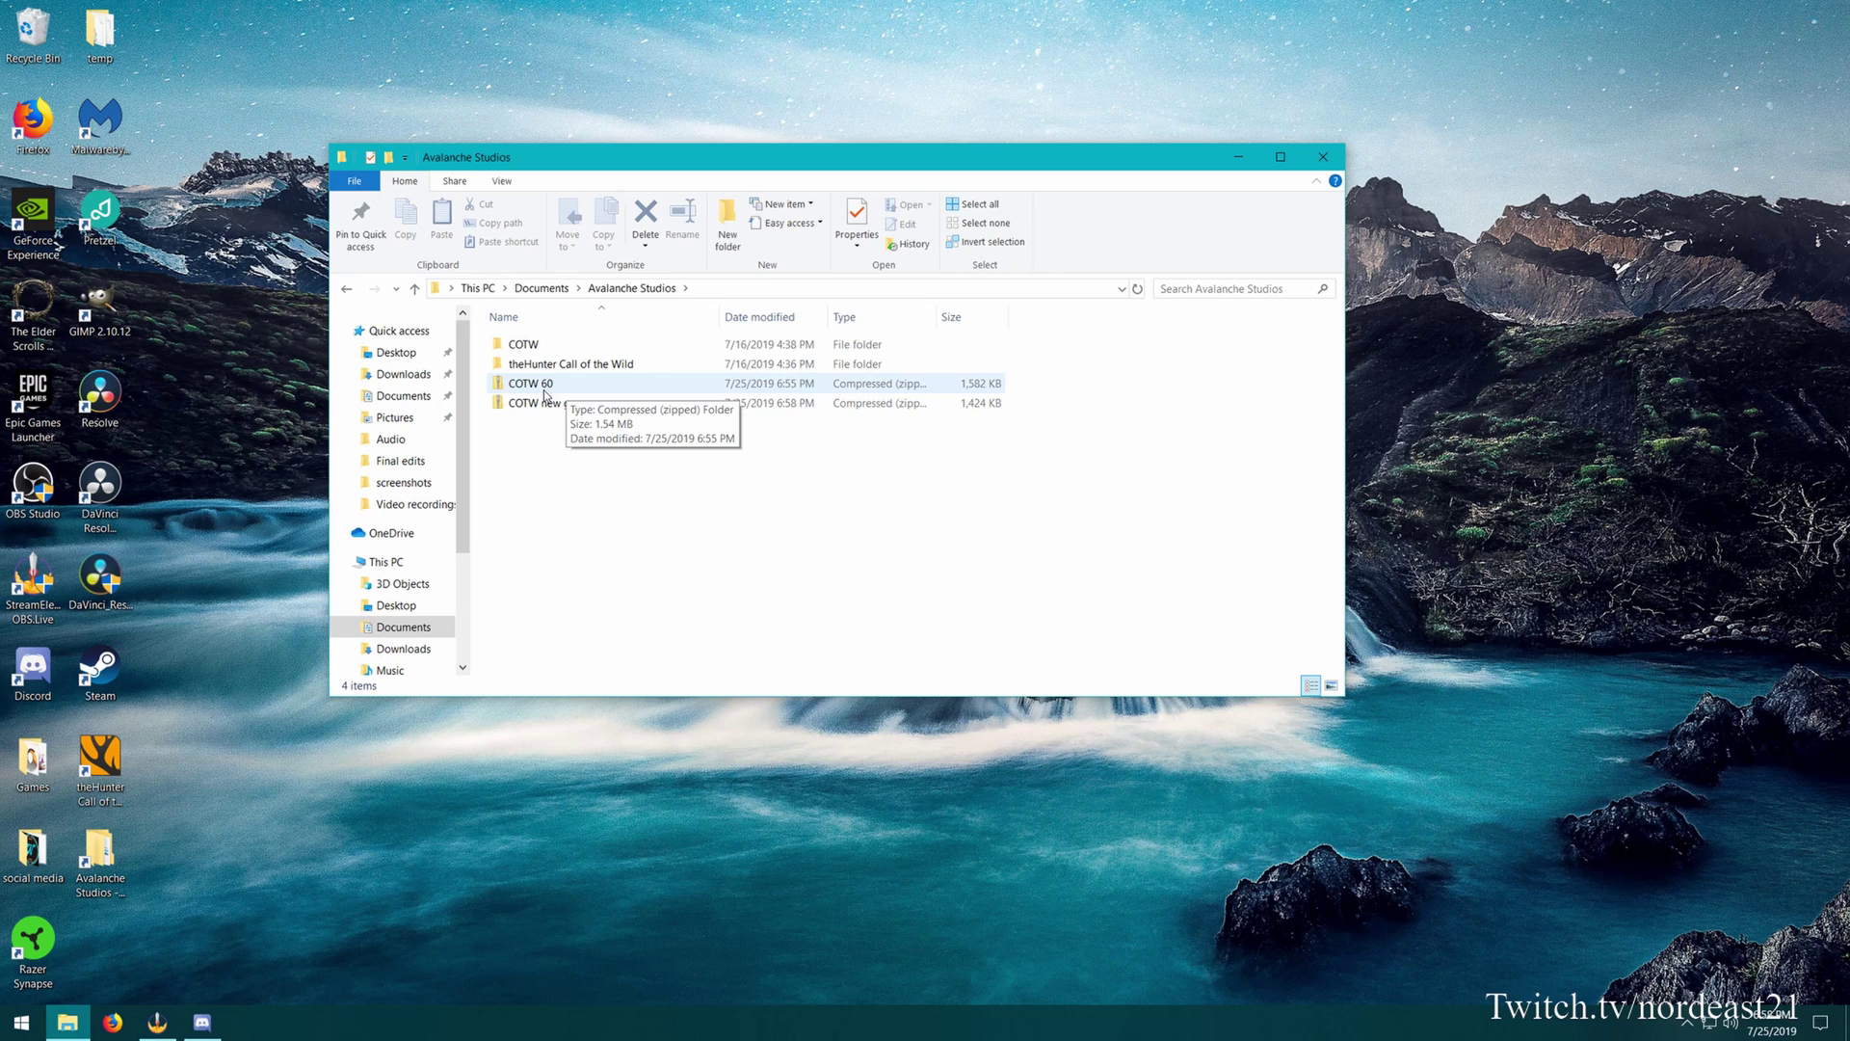
right_click(546, 395)
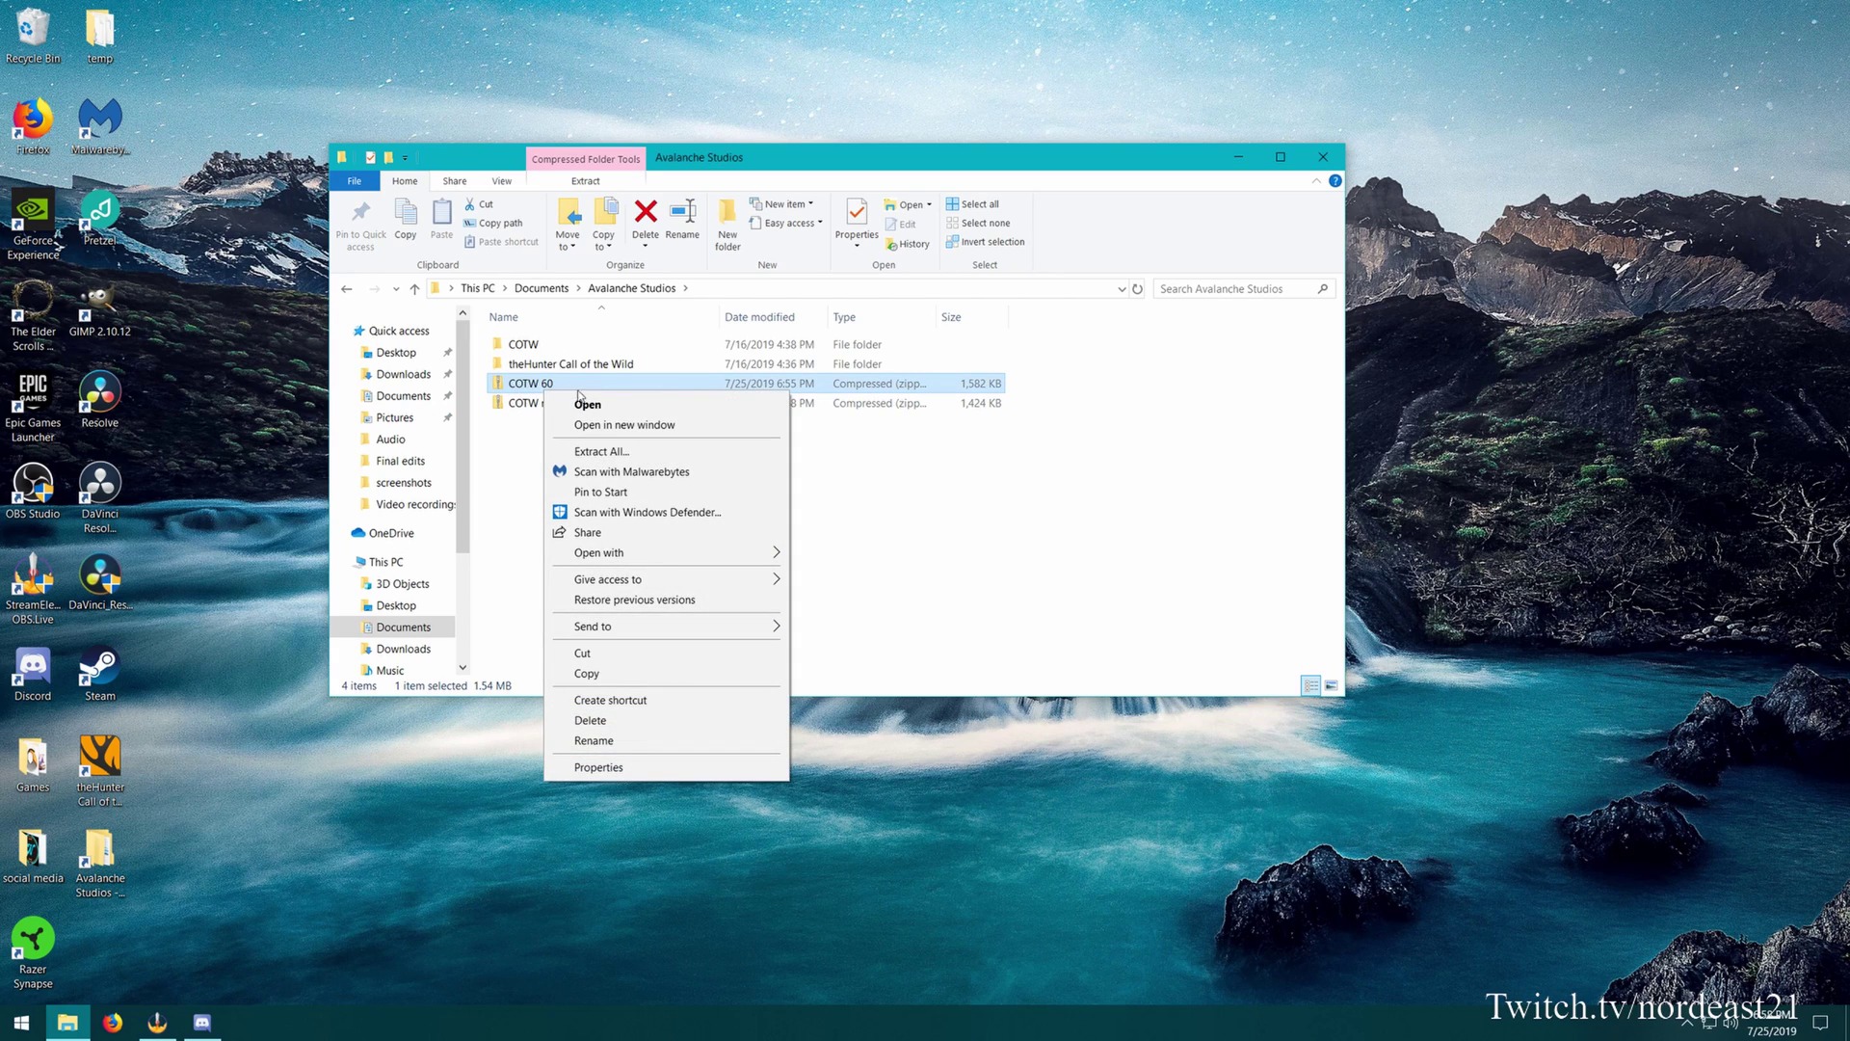
click(624, 452)
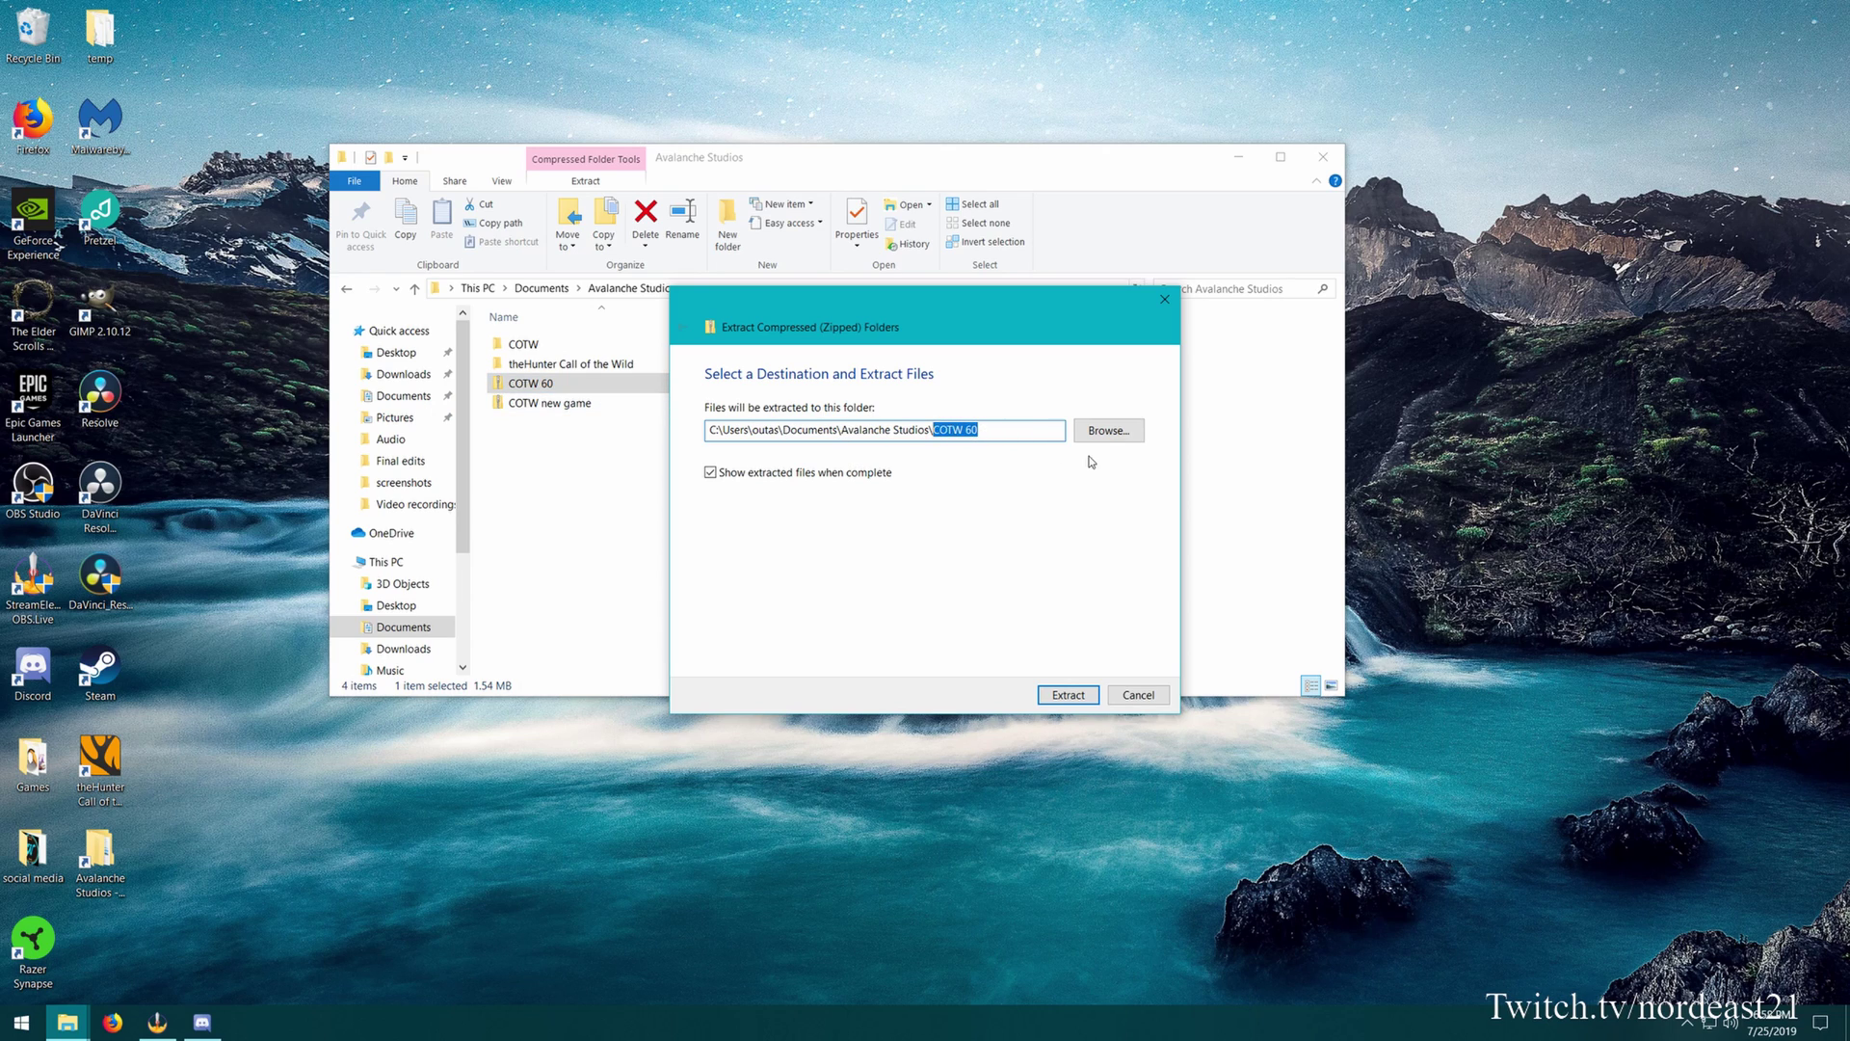
key(BackSpace)
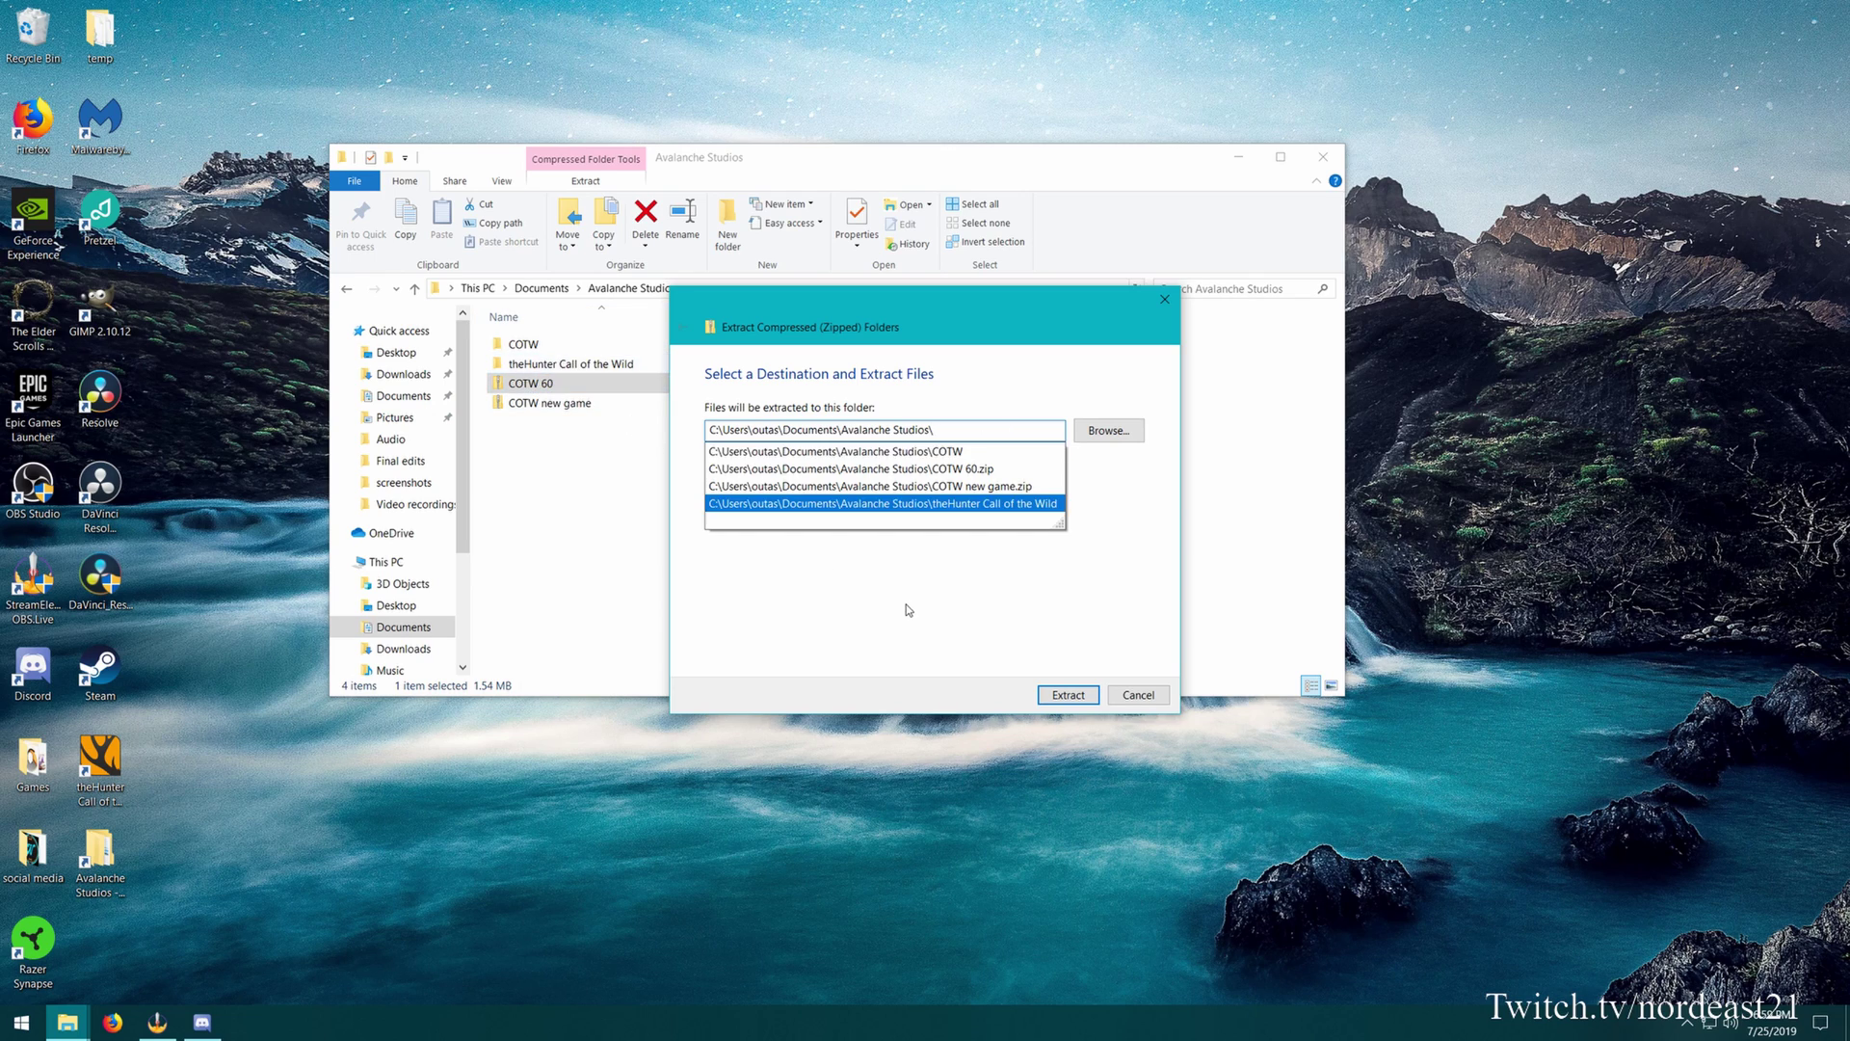
click(1061, 651)
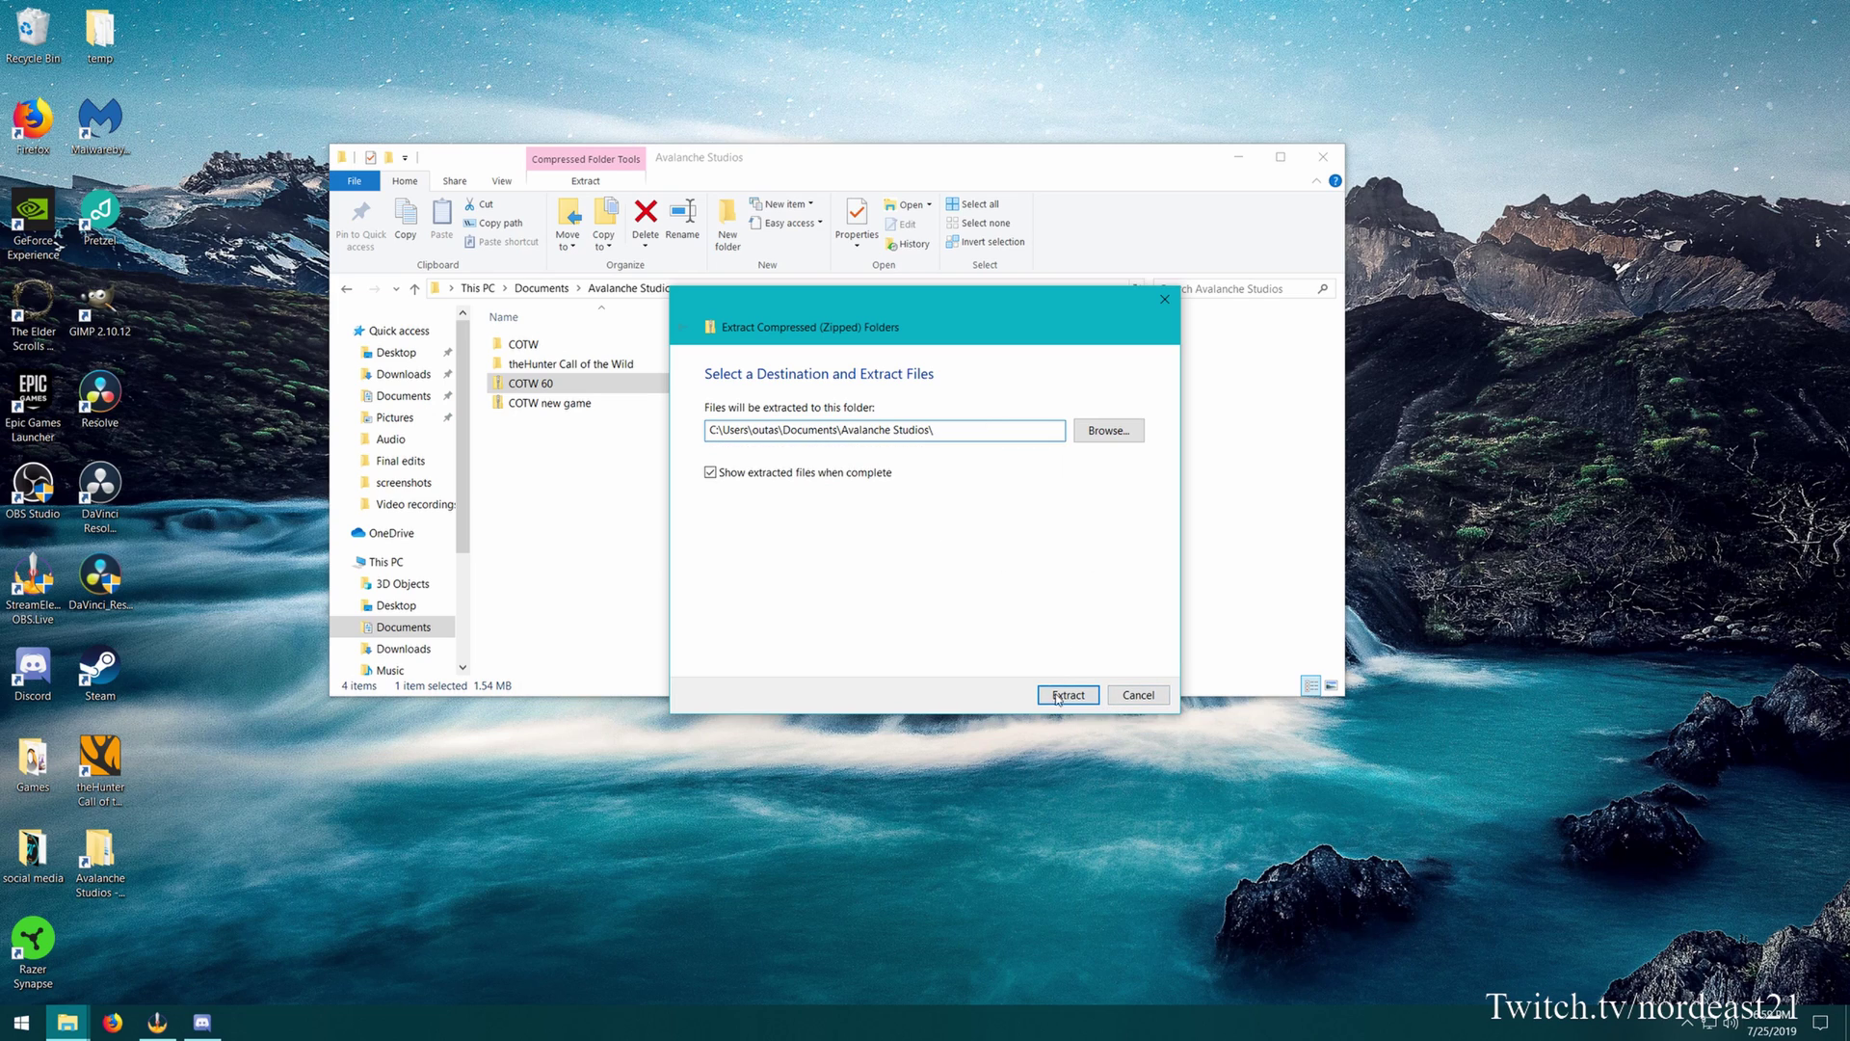
click(1066, 697)
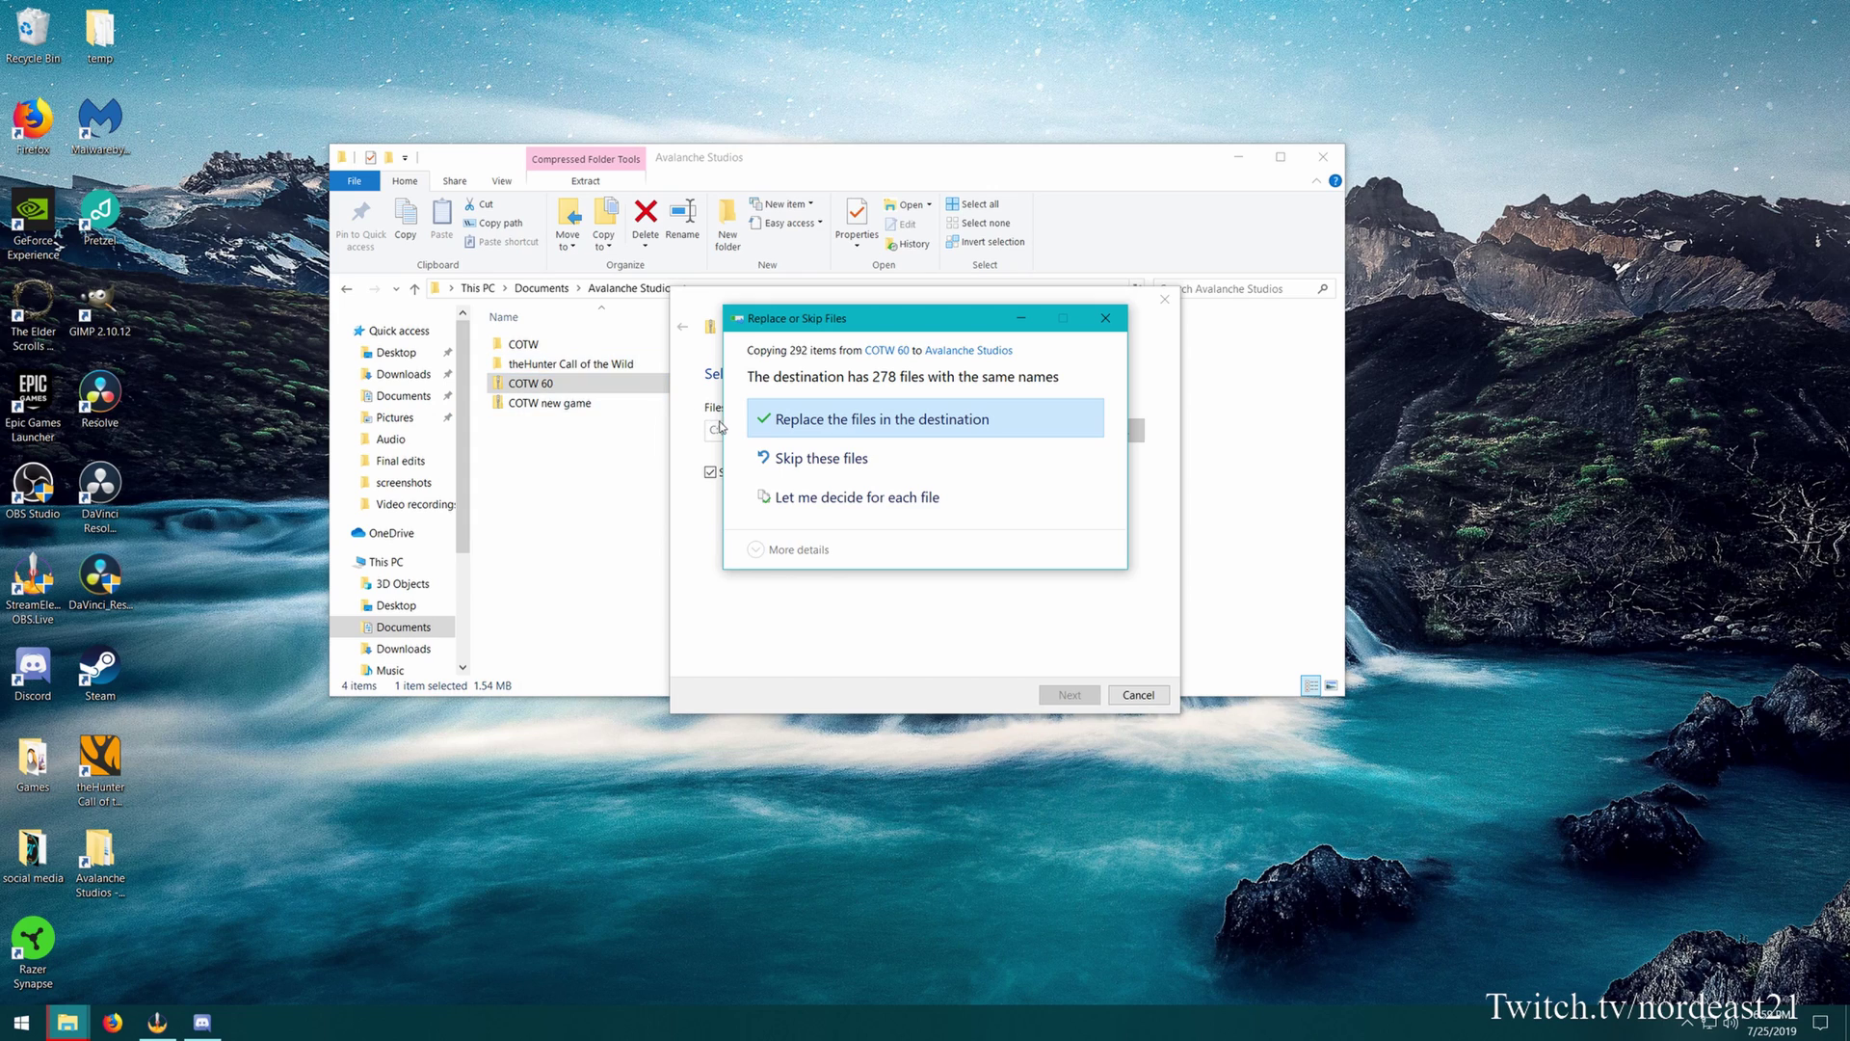
click(793, 435)
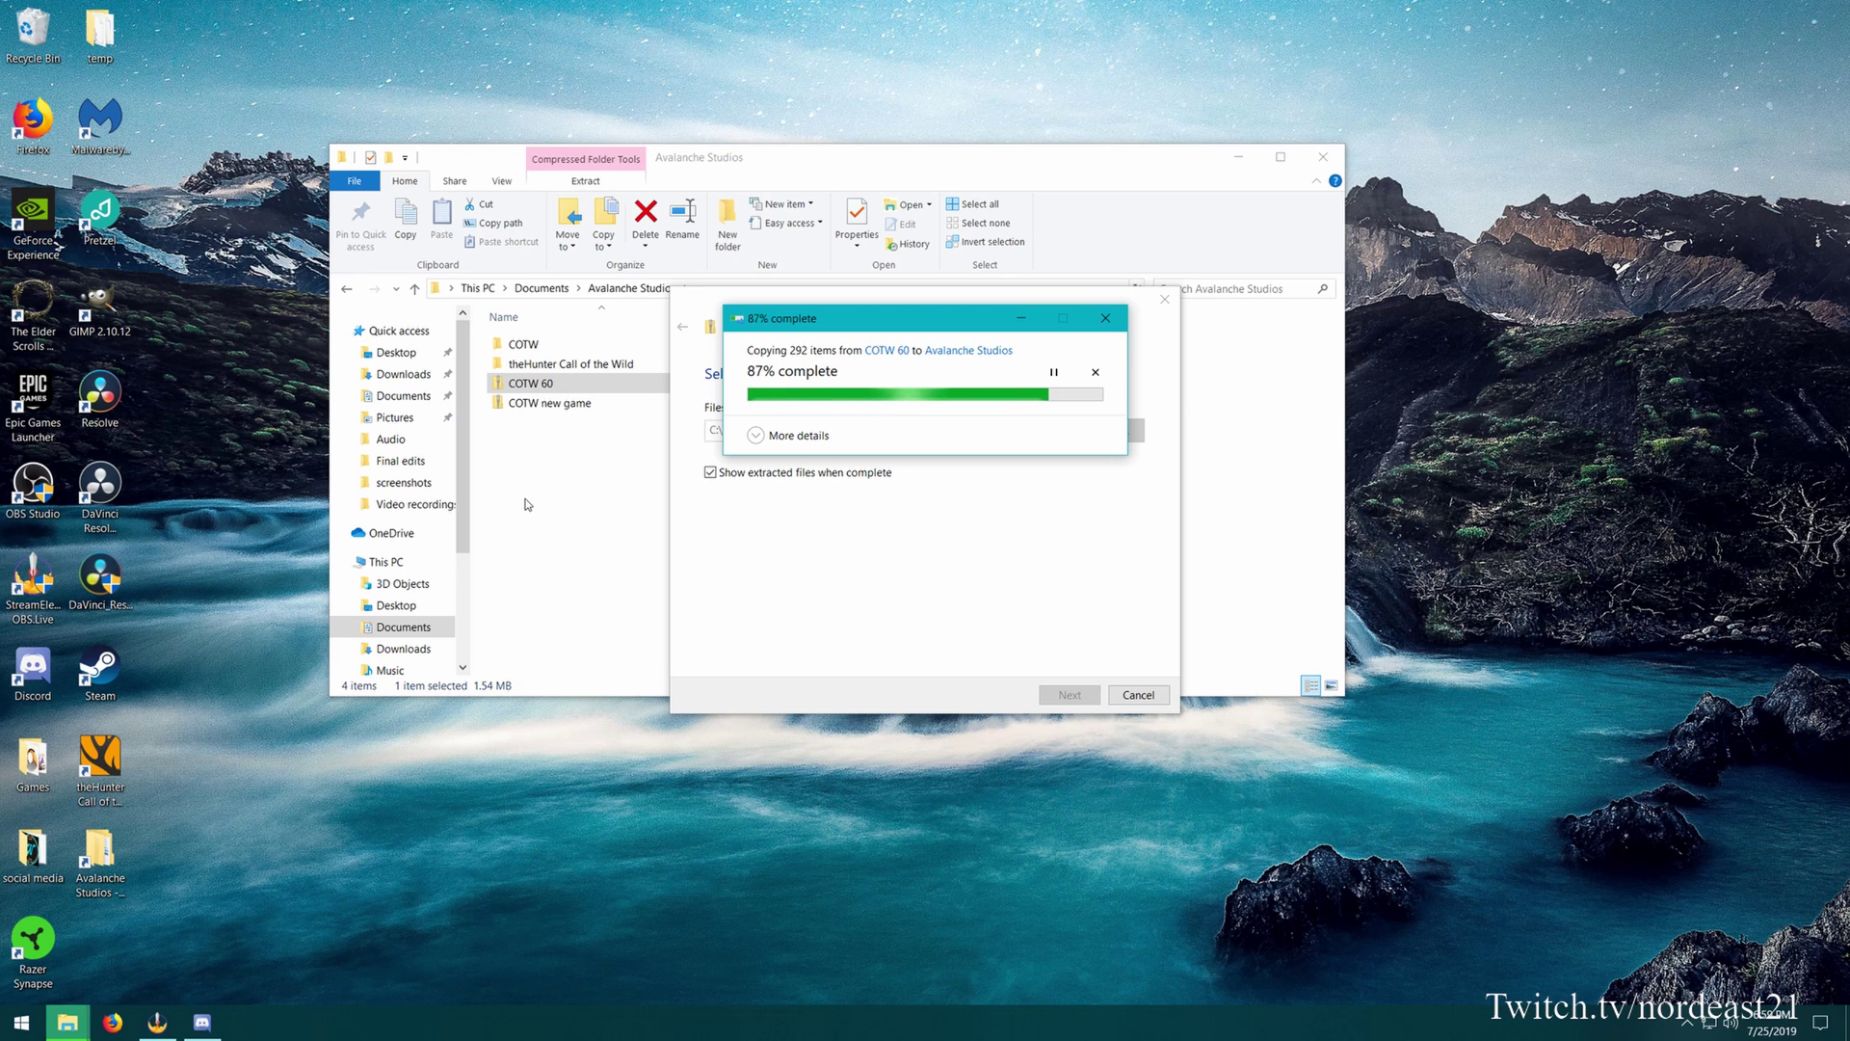
Close the Avalanche Studios folder, relaunch theHunter: Call of the Wild, and continue the restored save at Goldcap Bluffs.
click(1322, 157)
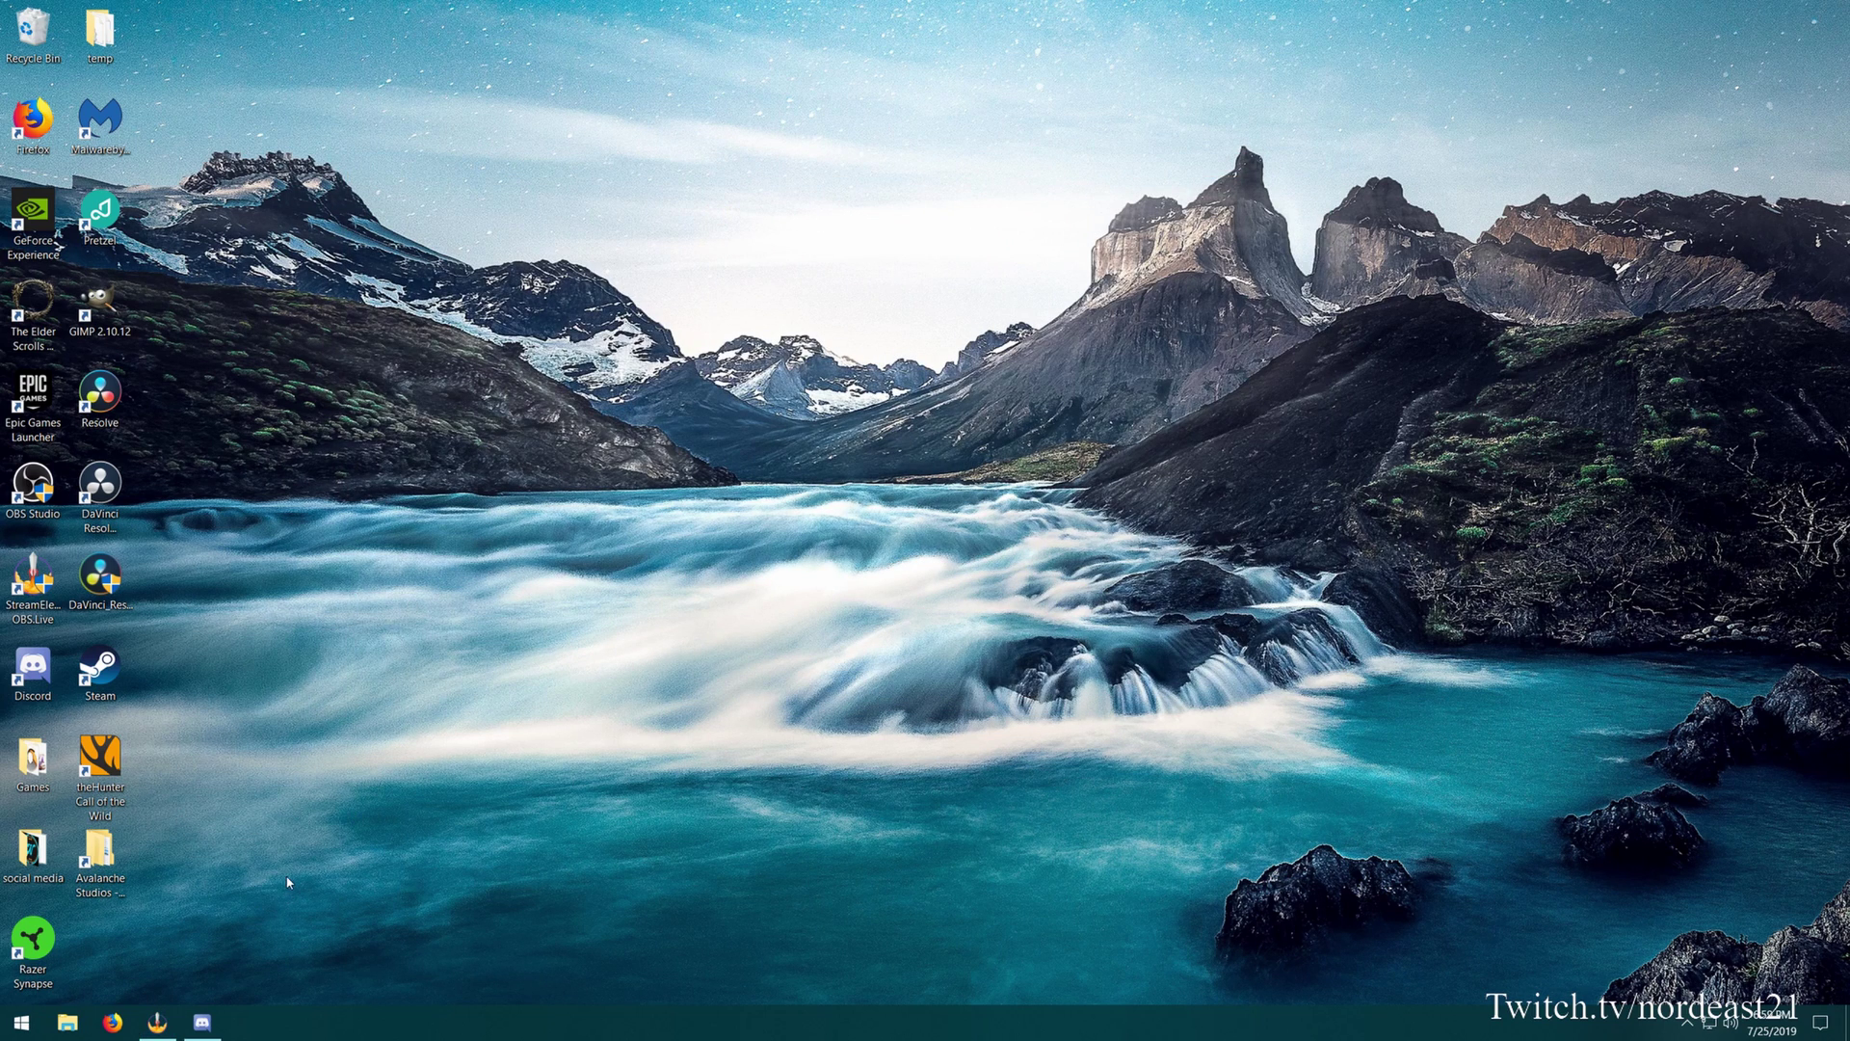
double_click(100, 762)
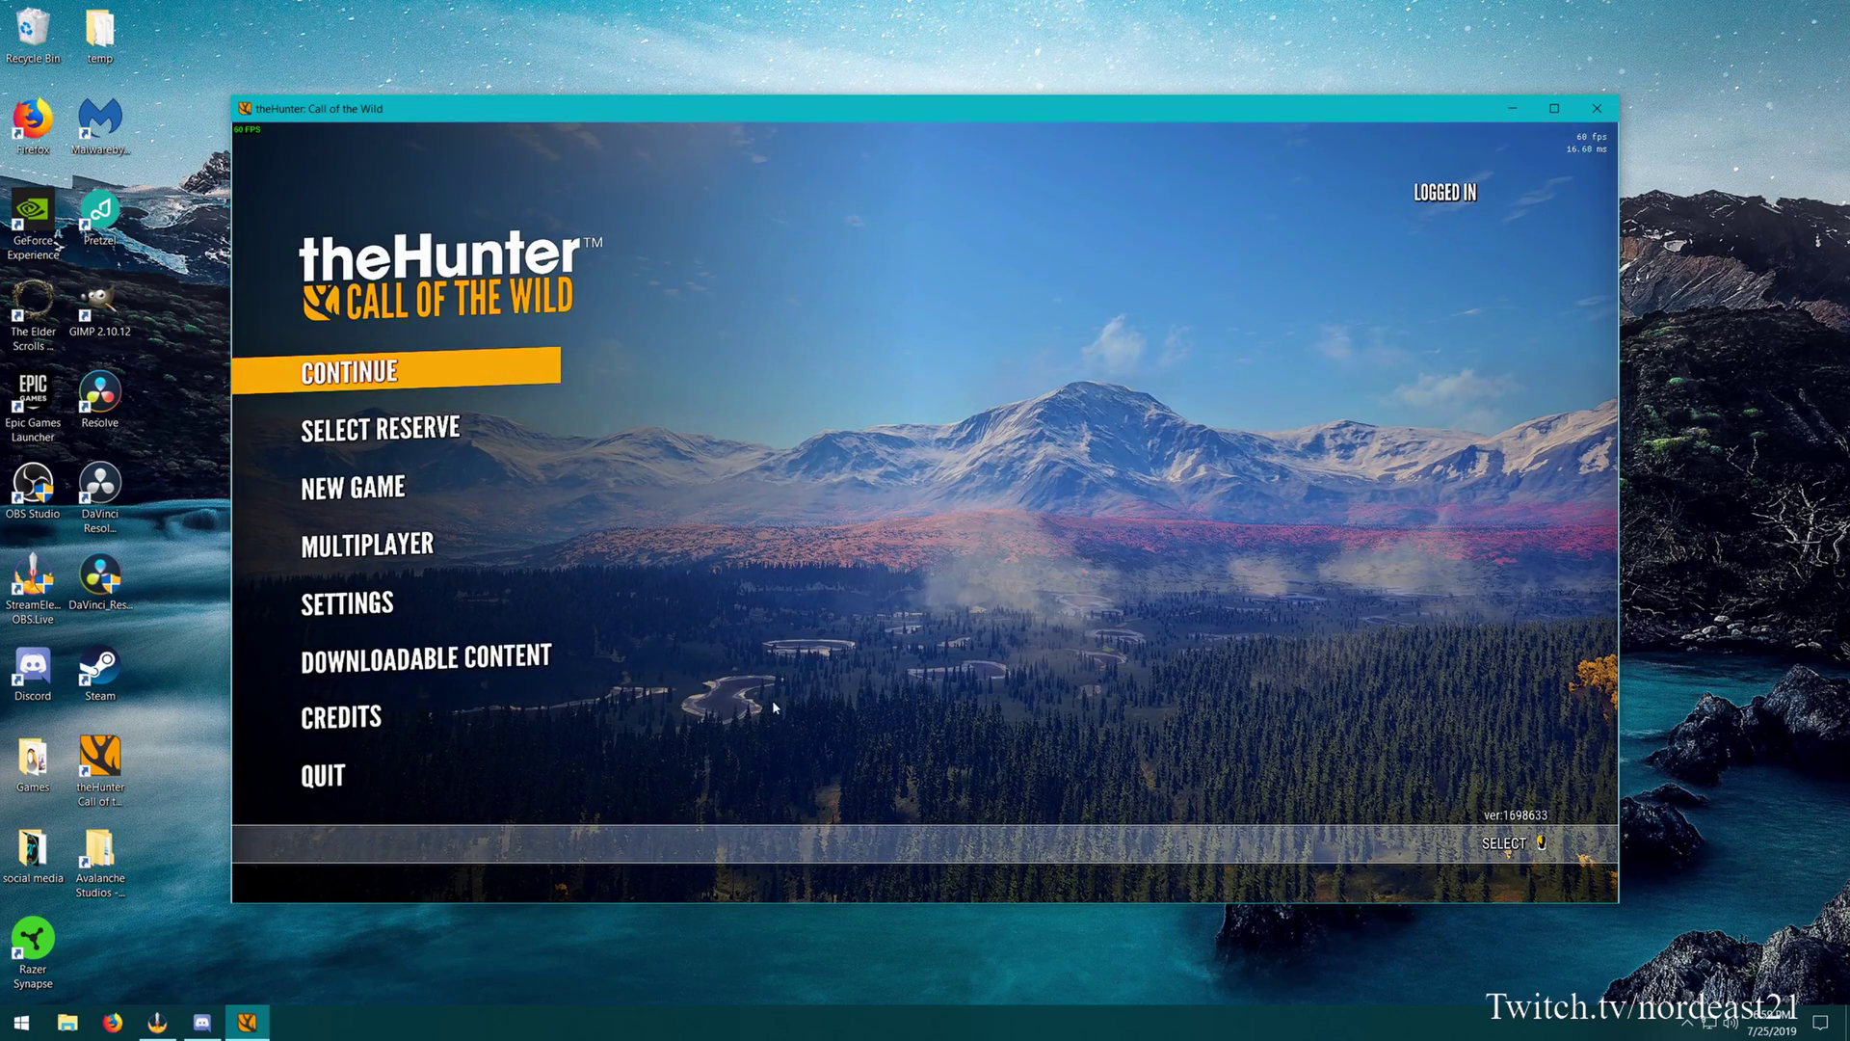
click(404, 376)
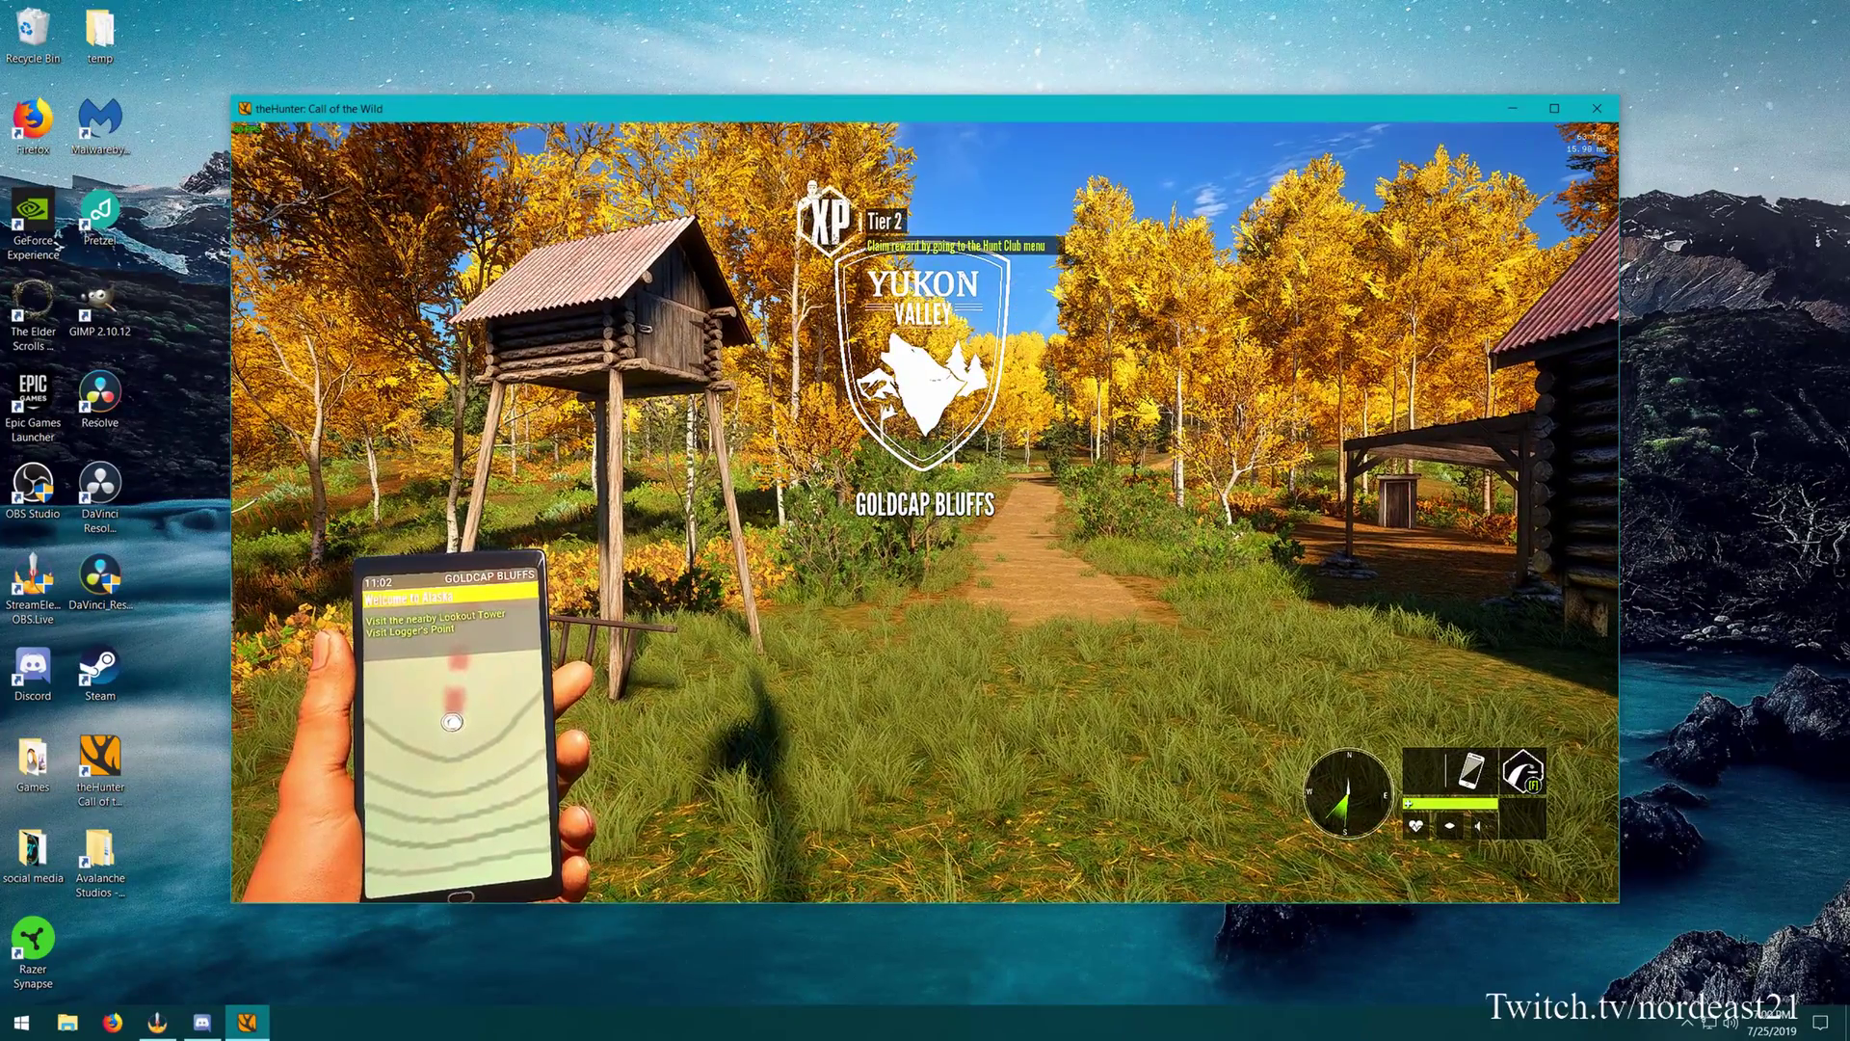
From the map menu, view the Codex Hunter's Hunting Profile statistics to confirm the level-60 save.
key(m)
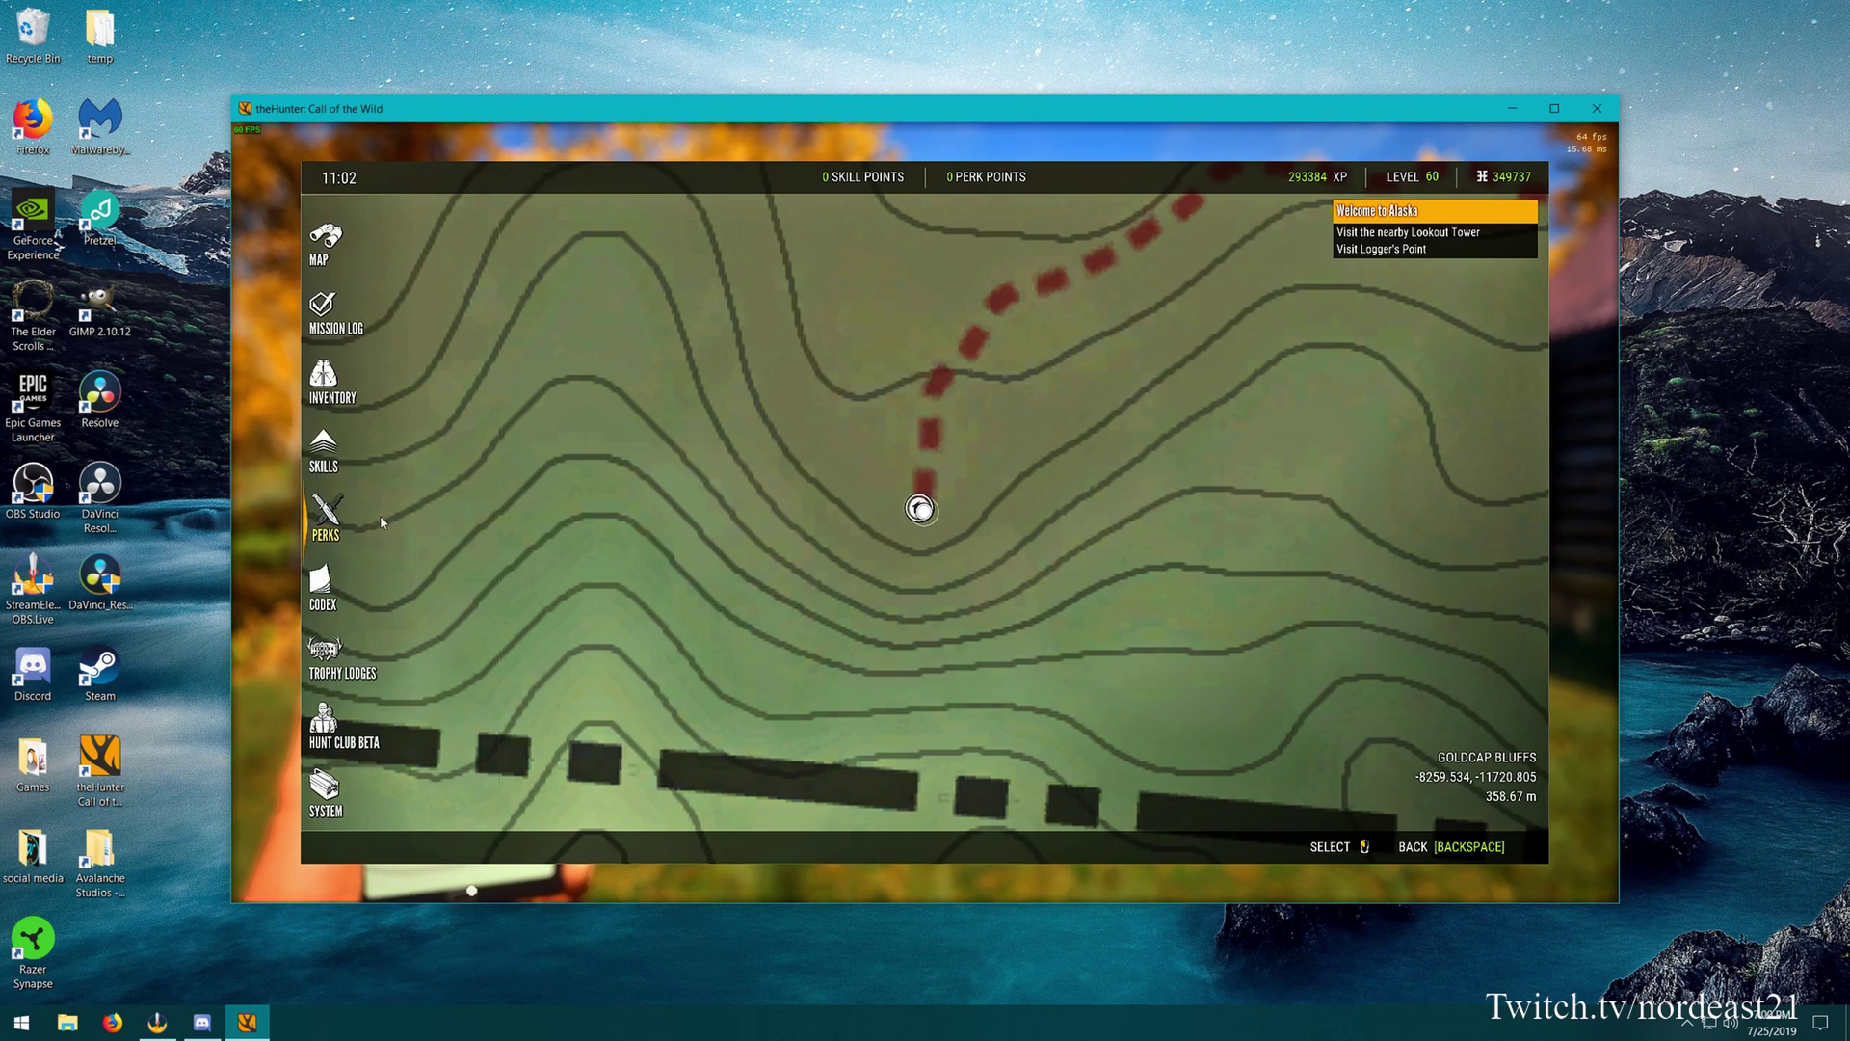
click(321, 583)
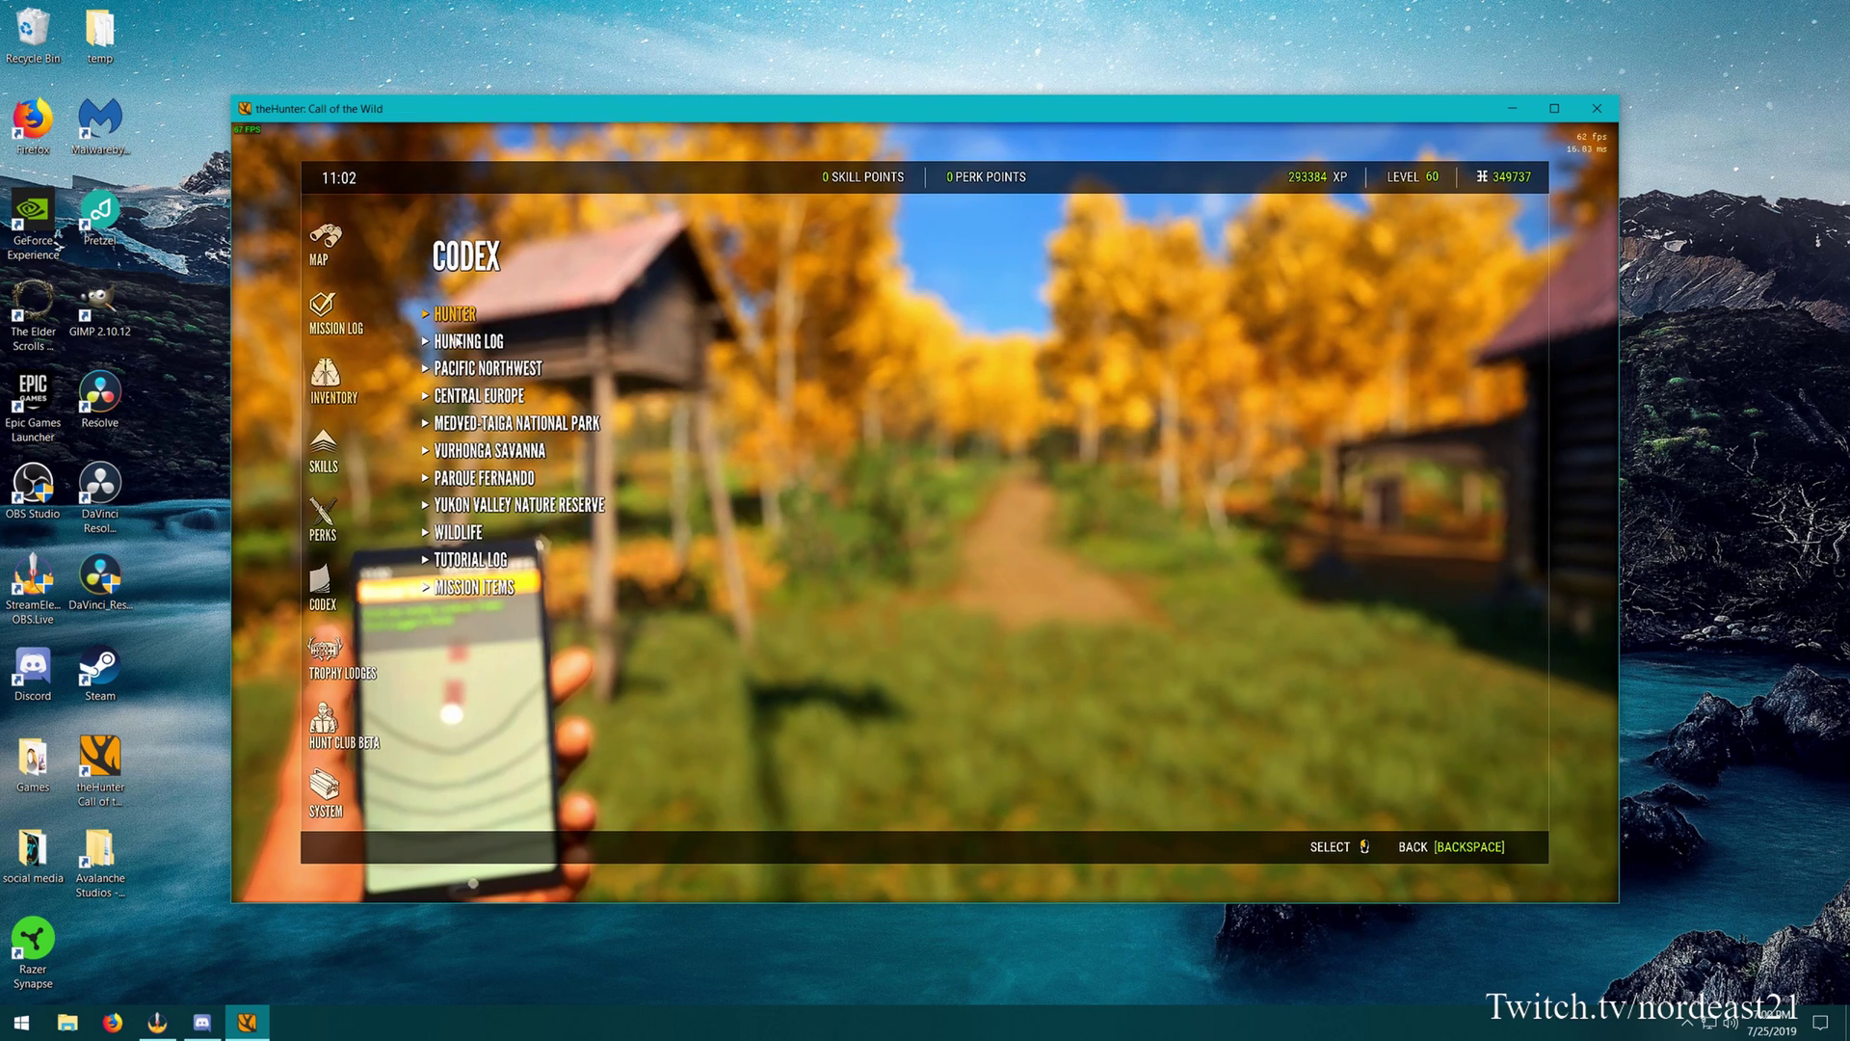
click(468, 341)
click(454, 314)
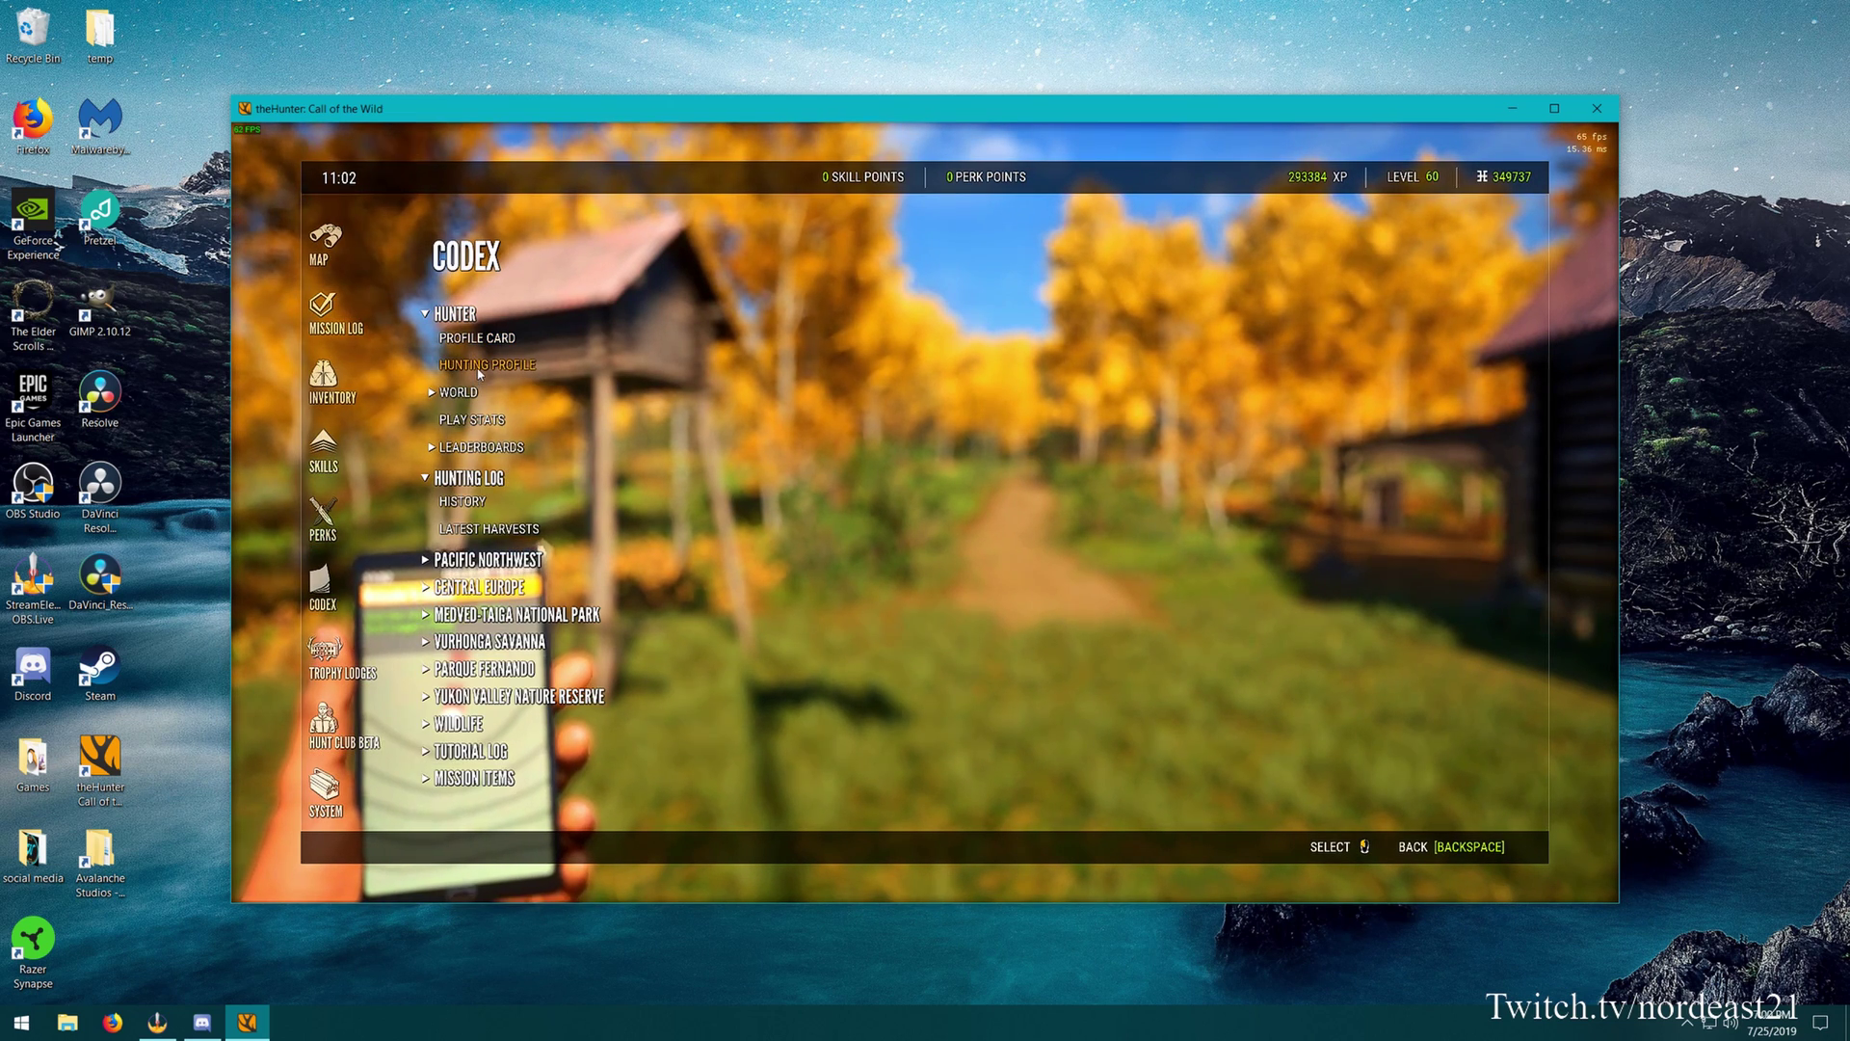
click(487, 365)
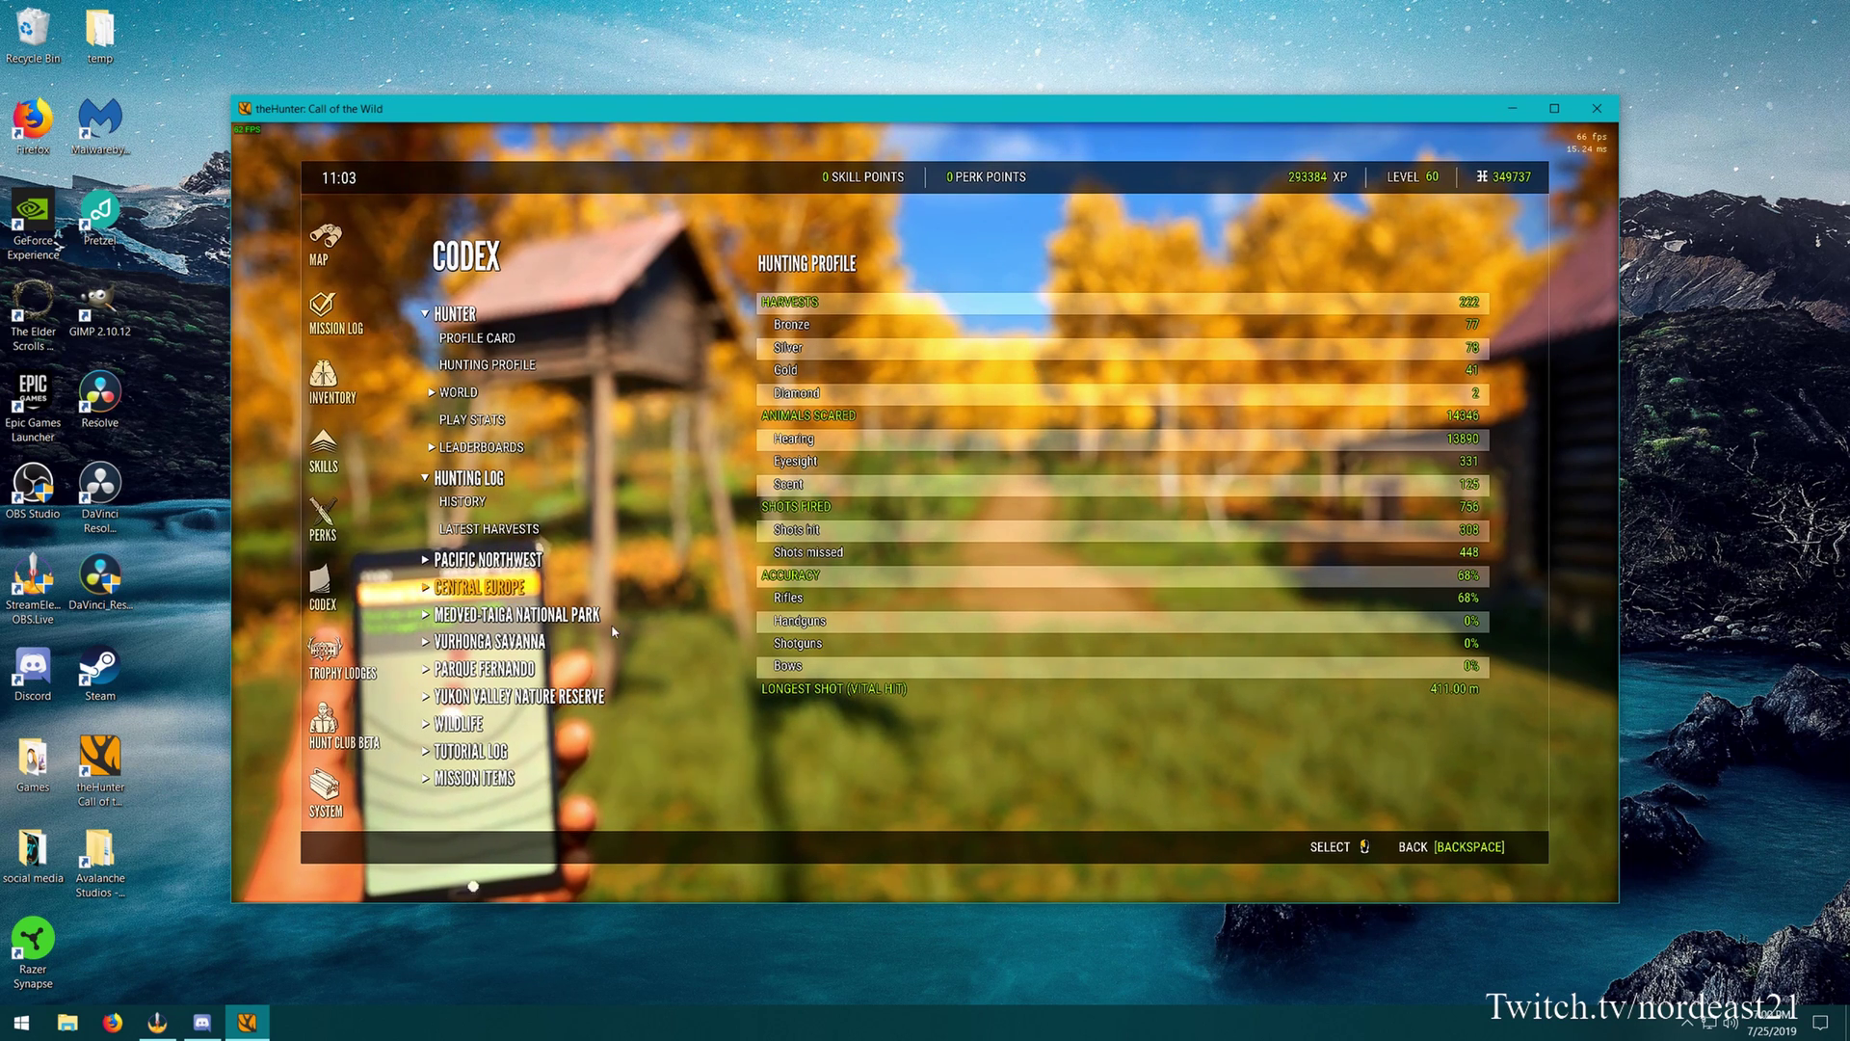
Open the Inventory page listing the hunter's rifles, callers and tent, then close and reopen it.
click(325, 381)
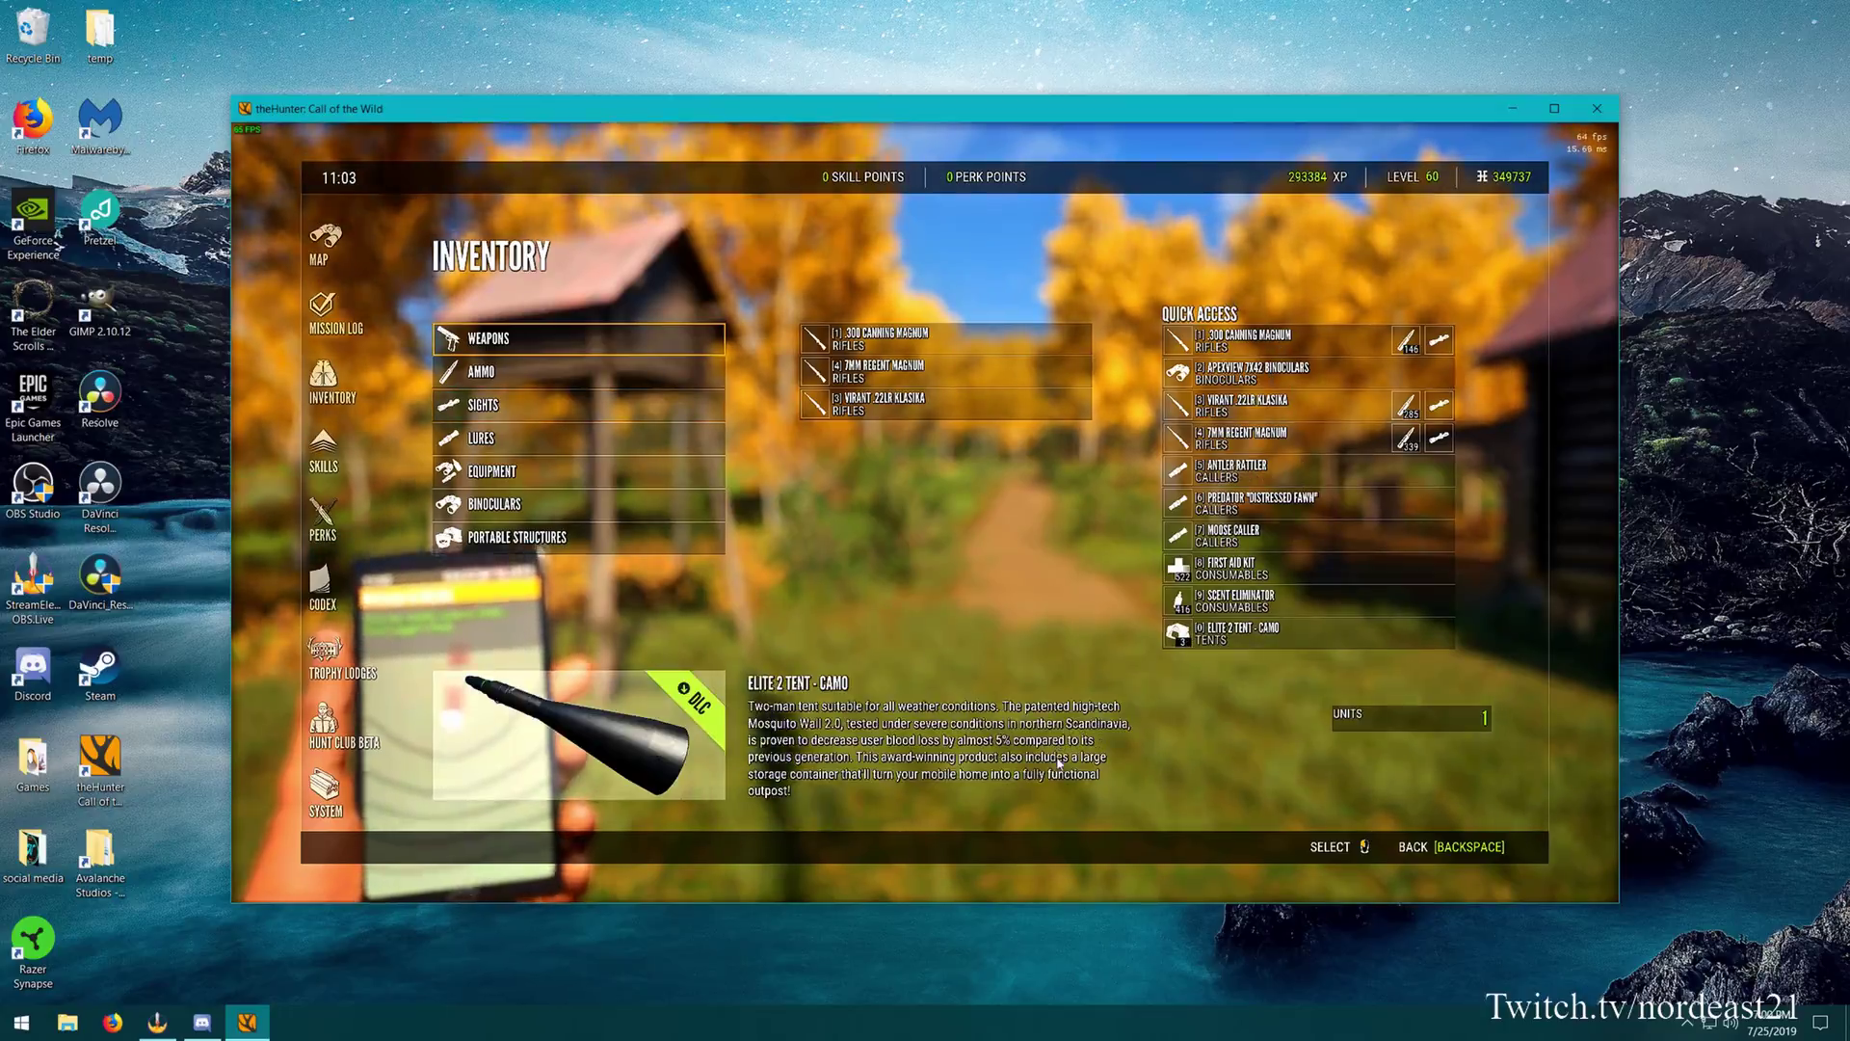
key(Escape)
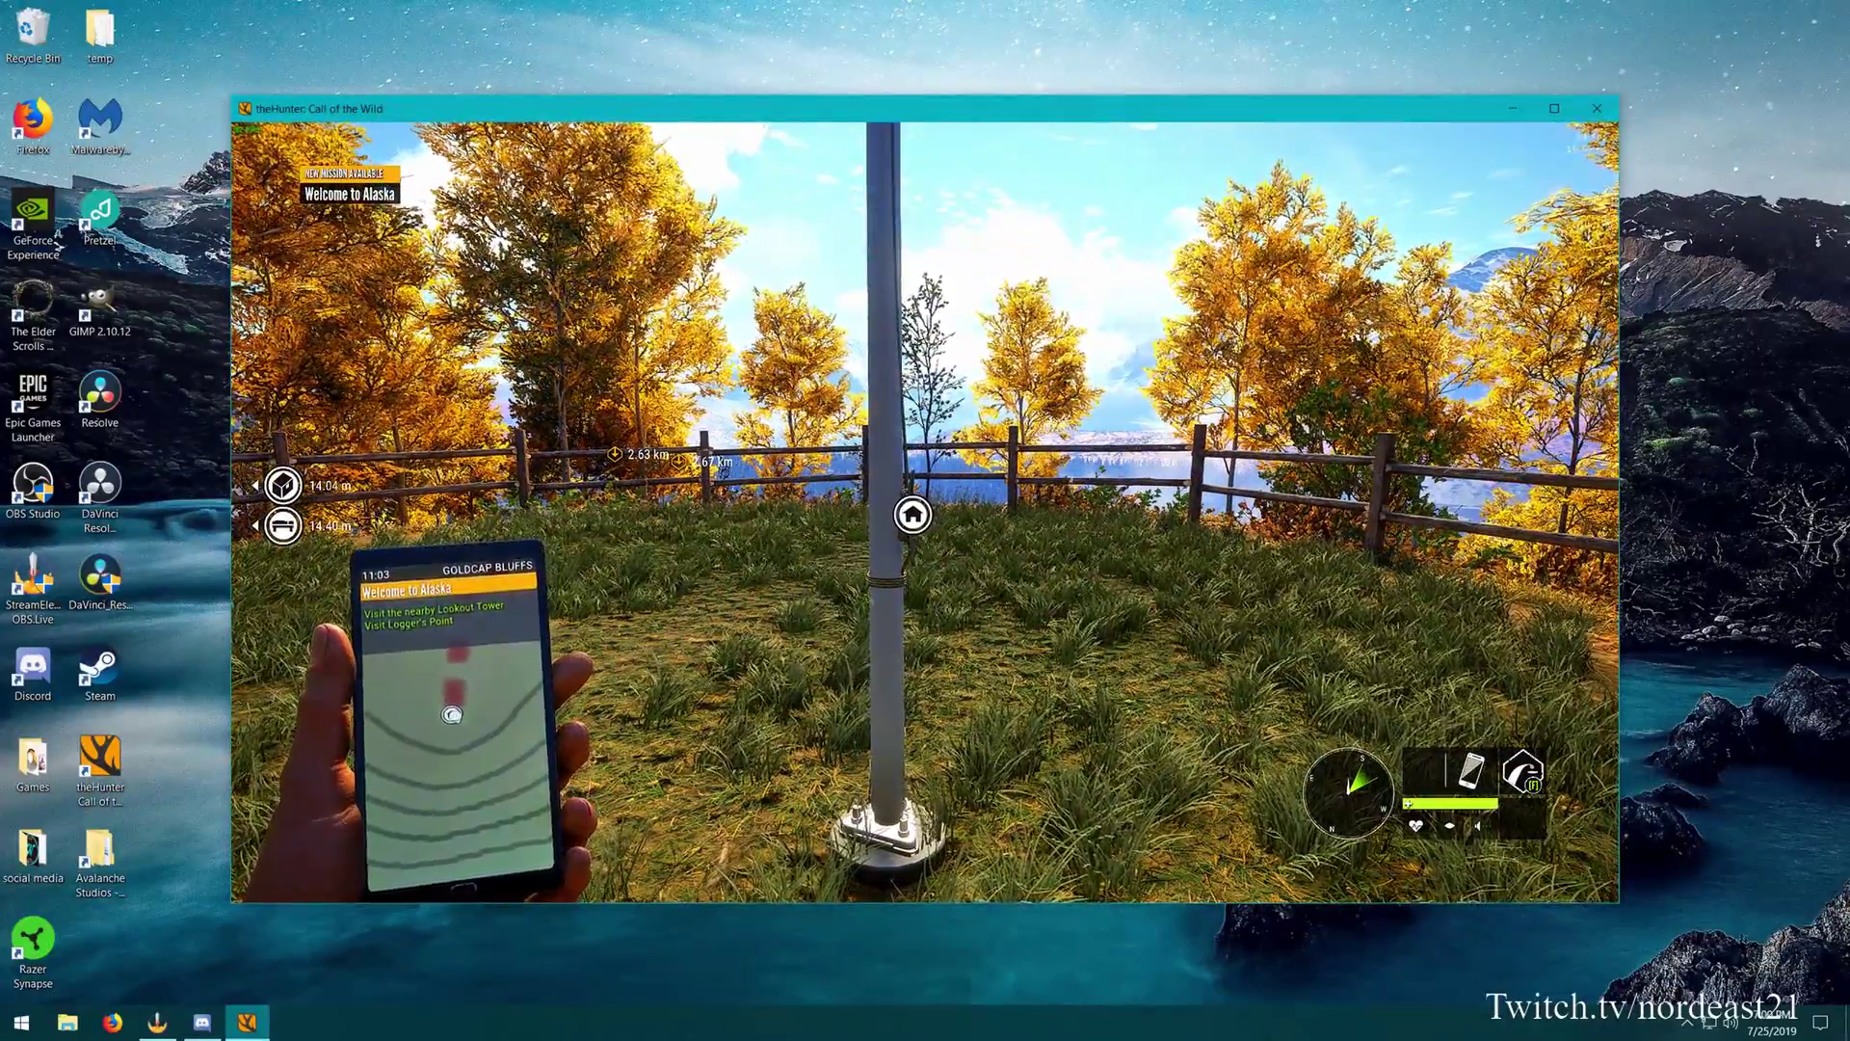
key(i)
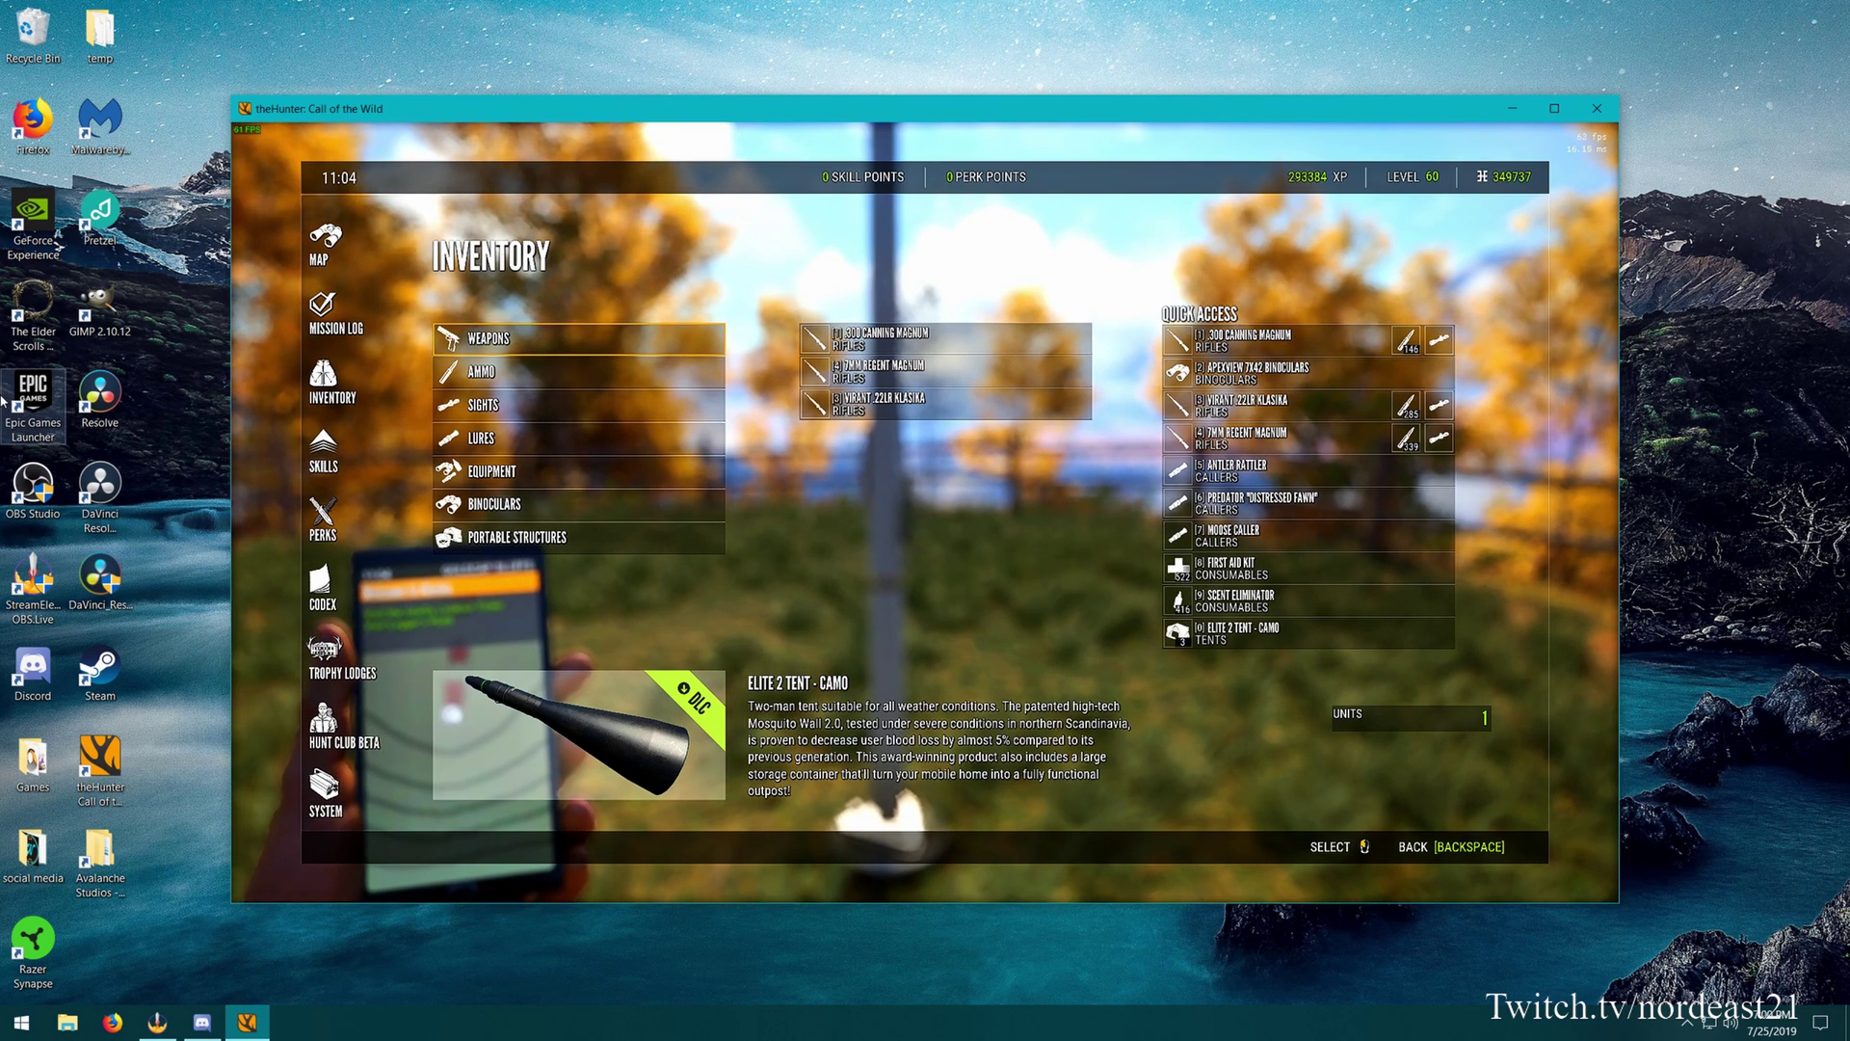
Open the Avalanche Studios desktop folder and inspect the COTW new game archive's actions without choosing any.
double_click(100, 862)
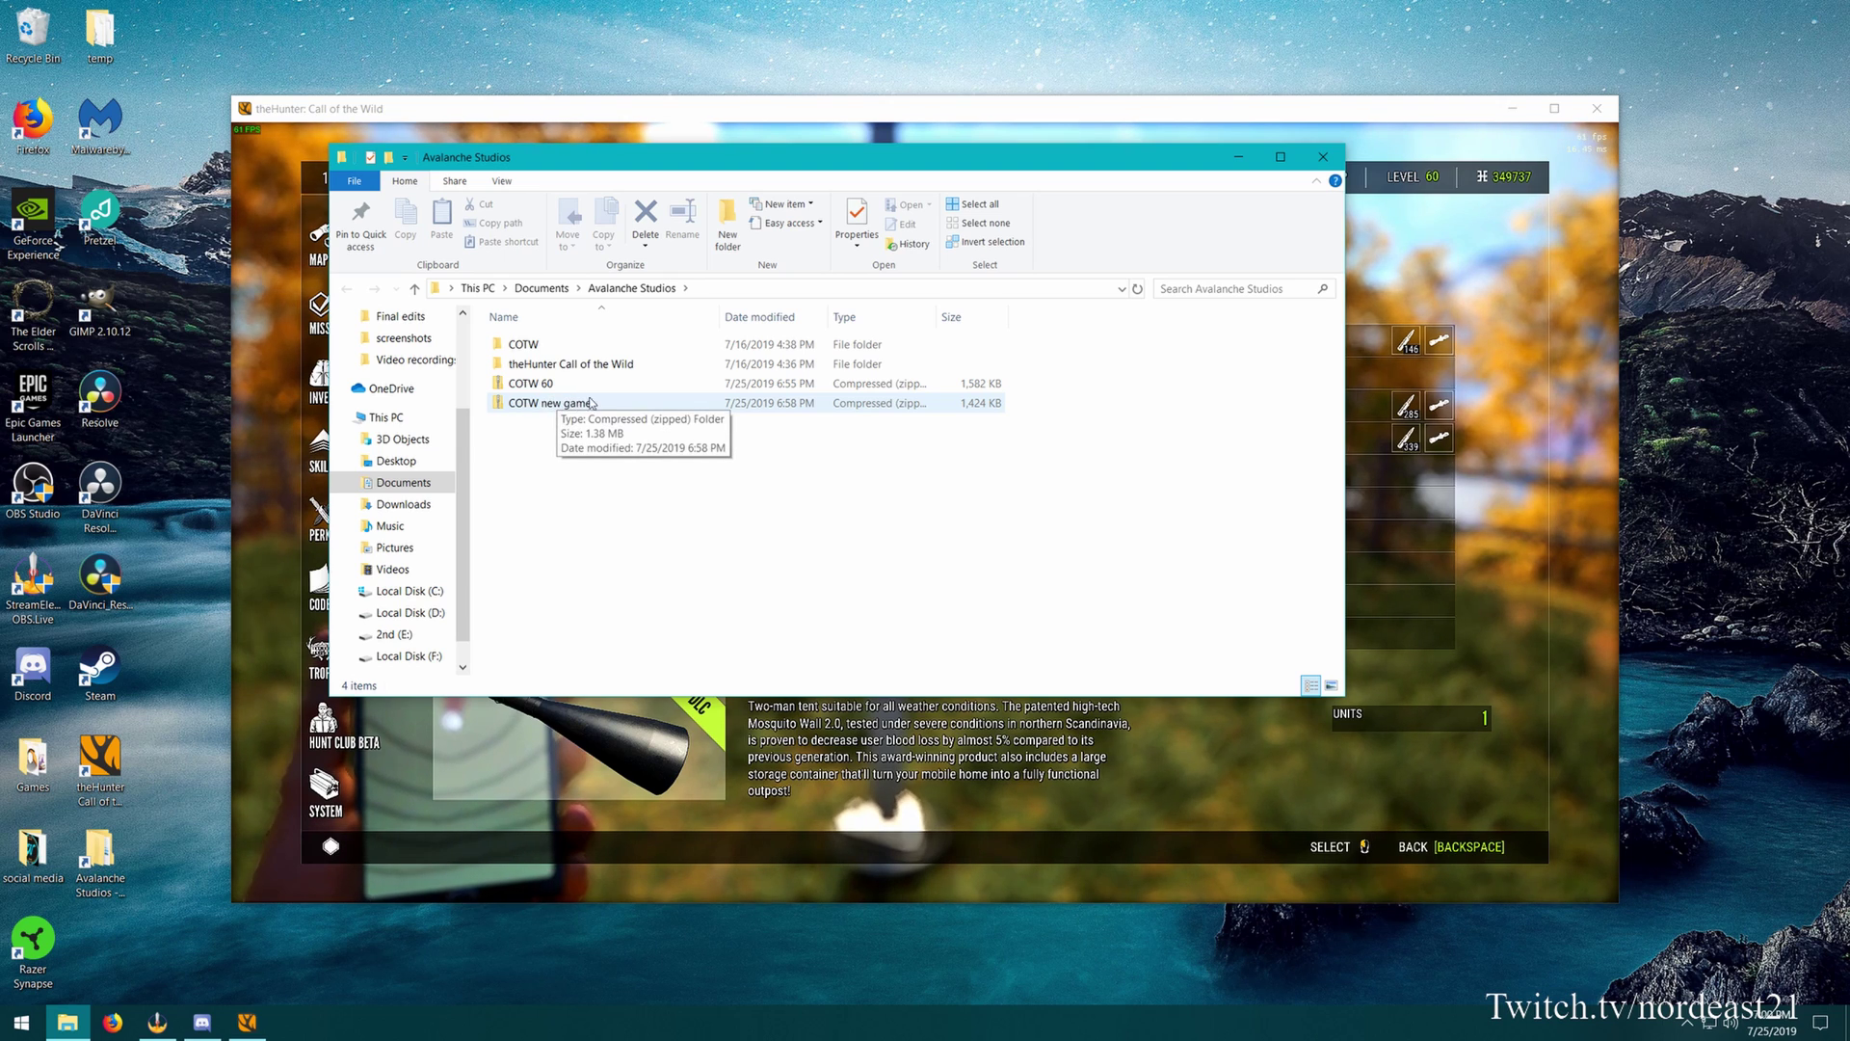
right_click(542, 406)
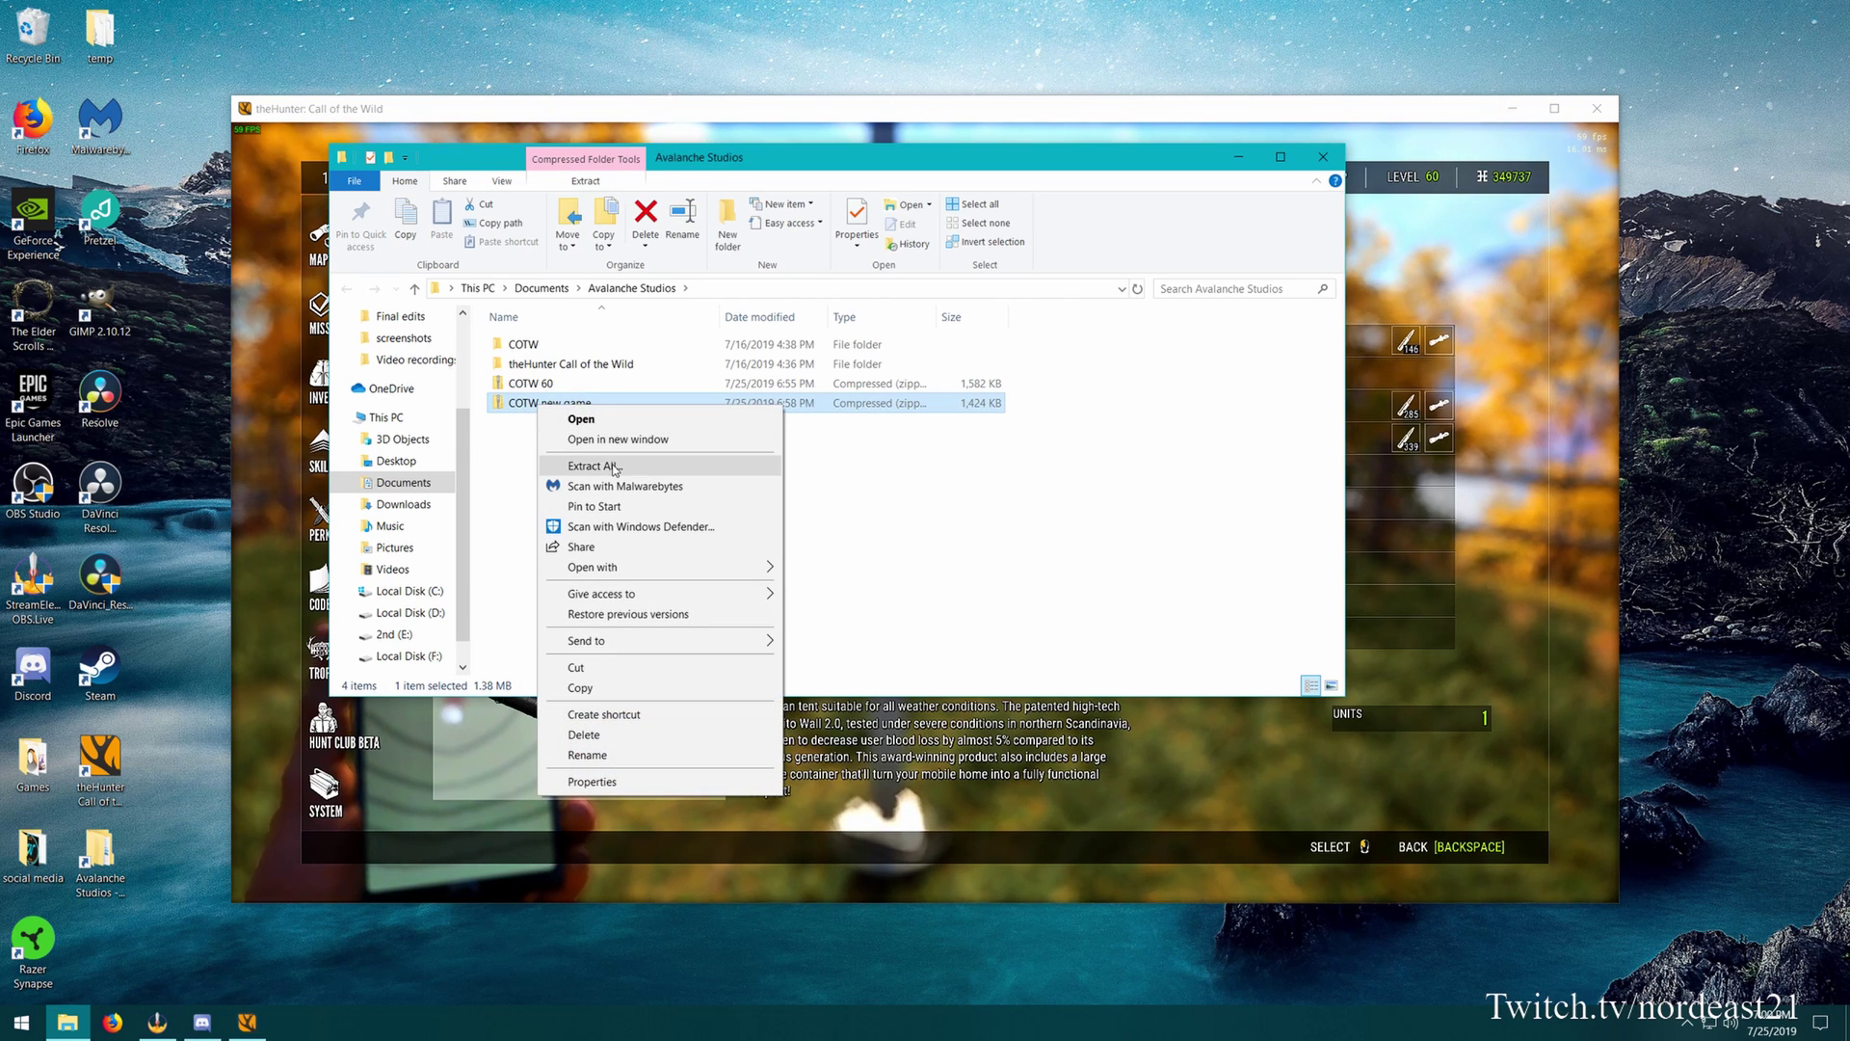
click(991, 496)
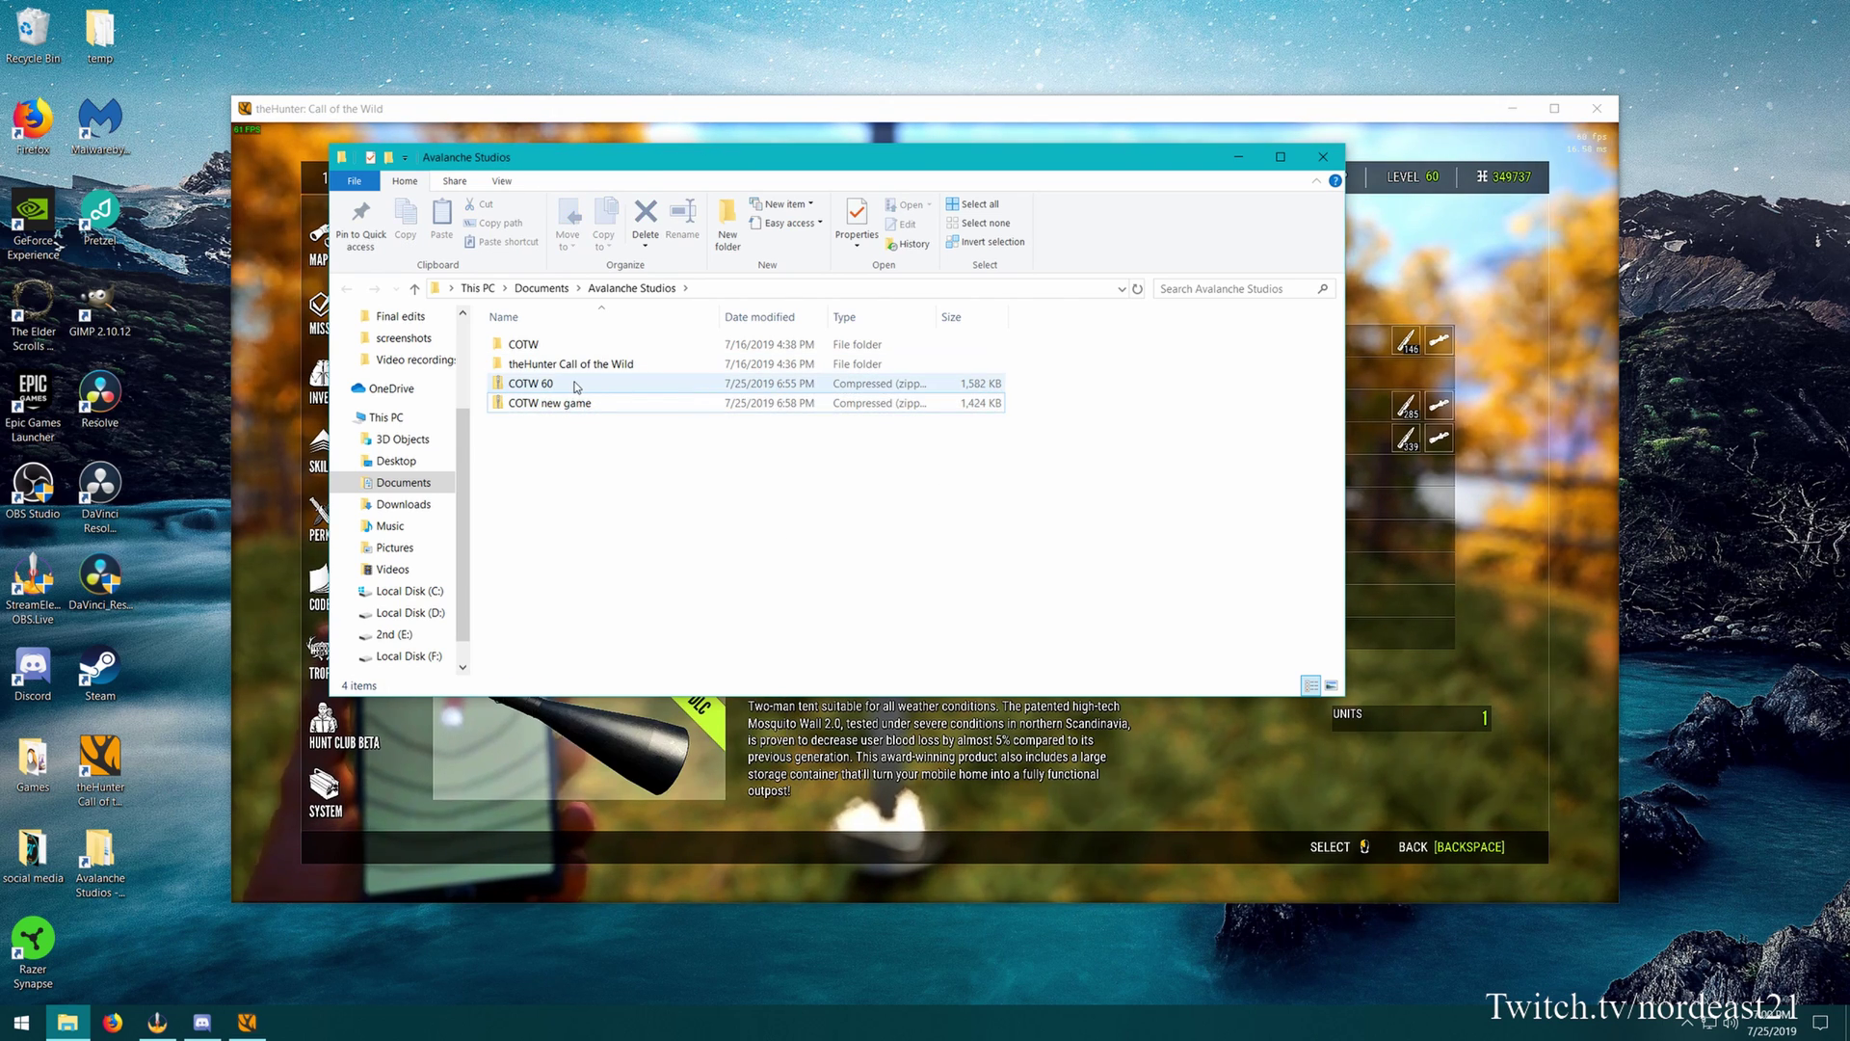